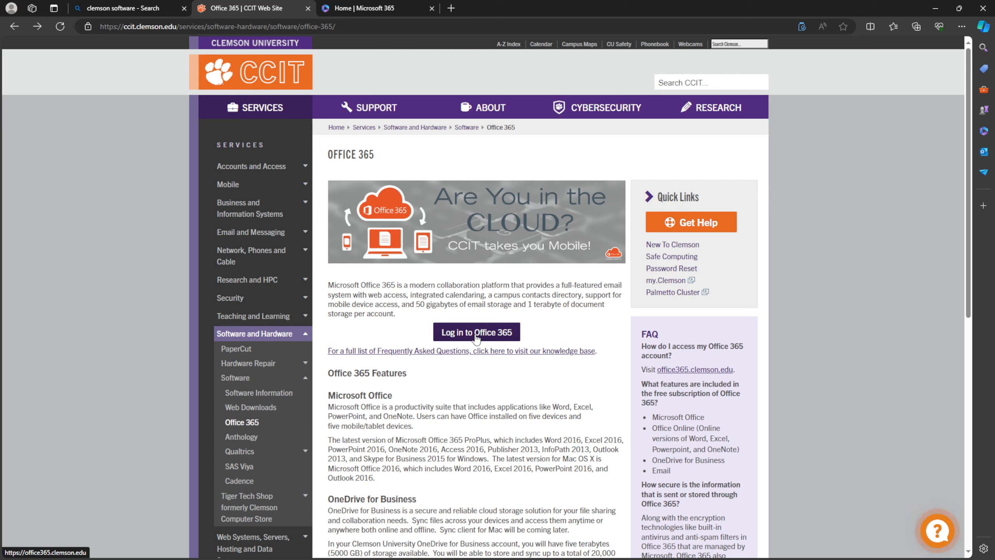
Step: Switch Edge to the 'Home | Microsoft 365' tab
{"action": "left_click", "coordinate": [374, 7]}
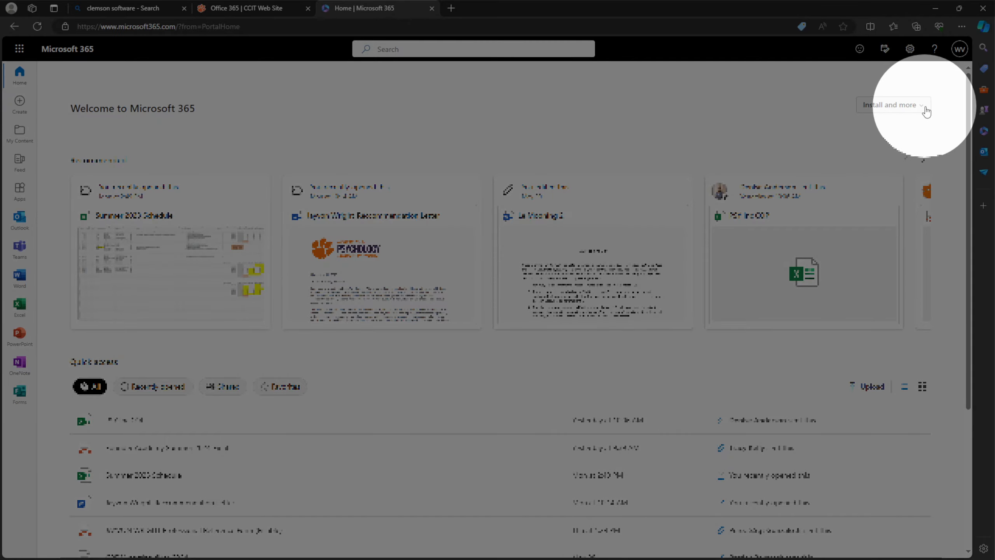
{"action": "left_click", "coordinate": [926, 111]}
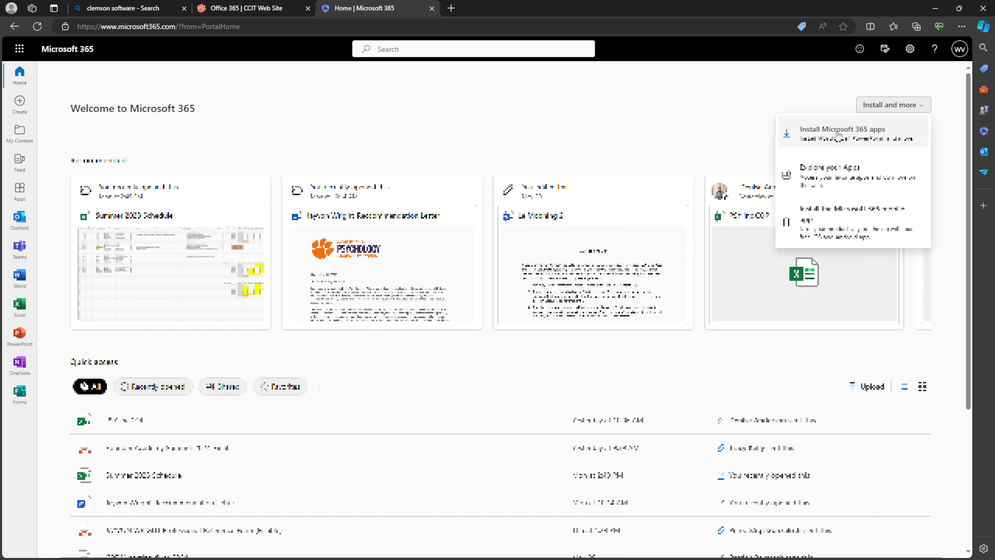
{"action": "left_click", "coordinate": [851, 82]}
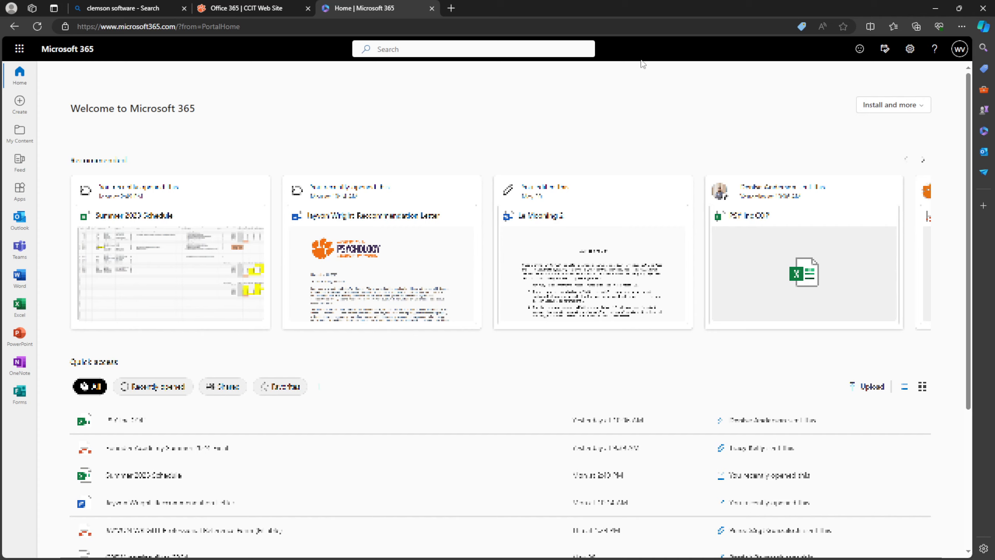
Step: Search 'cu apps' in a new tab and open the cuapps.clemson.edu portal result
{"action": "left_click", "coordinate": [451, 9]}
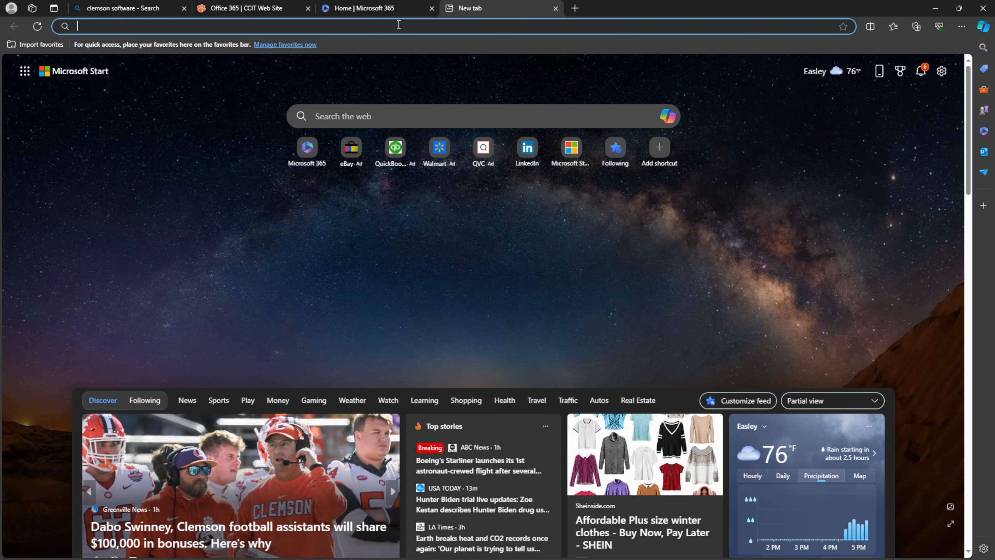
{"action": "type", "text": "cu app"}
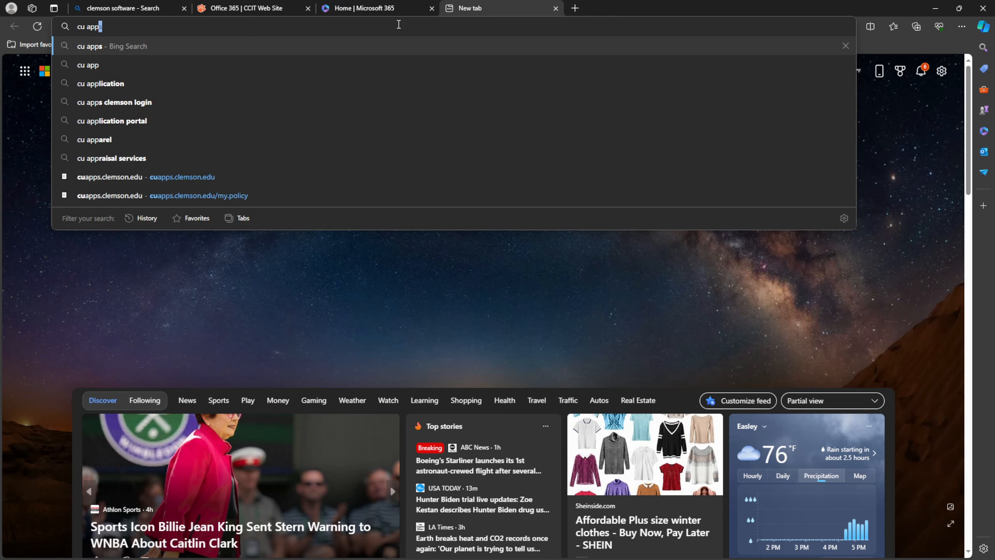
{"action": "type", "text": "s"}
{"action": "key", "text": "Return"}
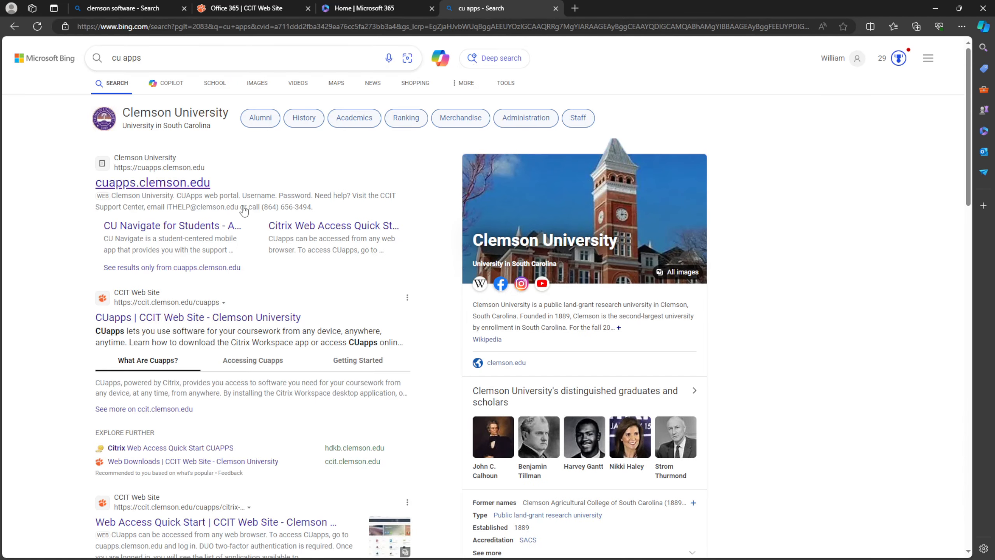
{"action": "left_click", "coordinate": [143, 183]}
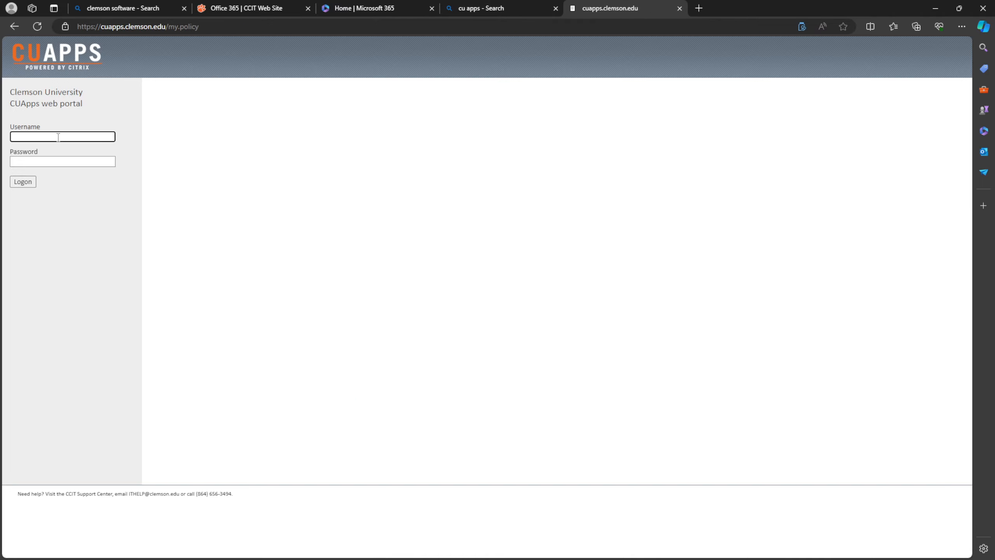
Step: Sign in to CUApps with your username and password, declining Edge's offer to save the password
{"action": "type", "text": "wvolant"}
{"action": "key", "text": "Tab"}
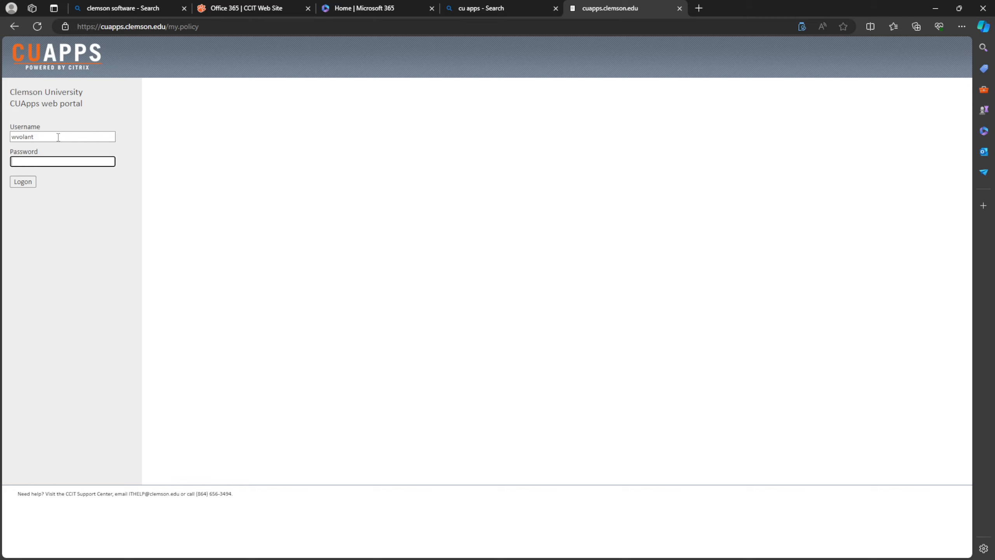
{"action": "type", "text": "************"}
{"action": "key", "text": "Return"}
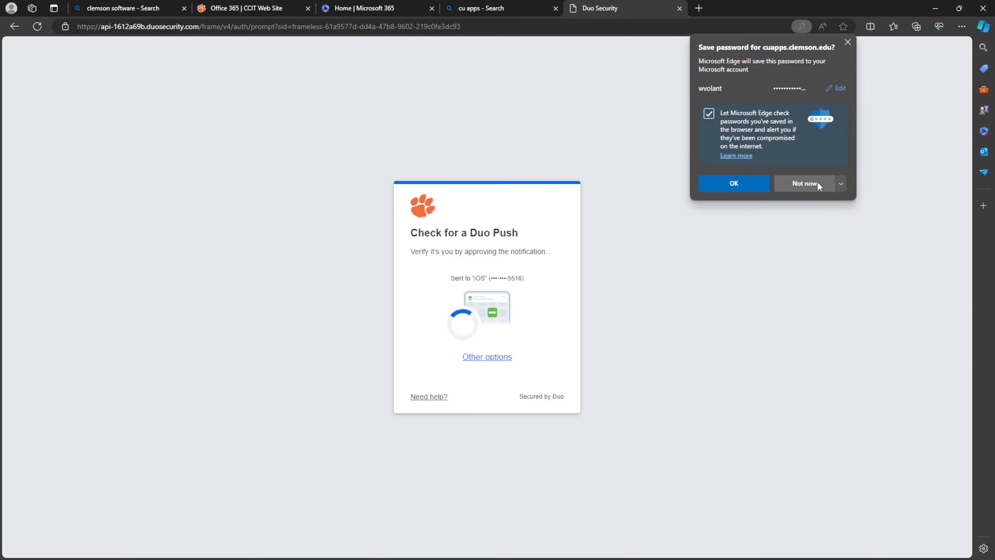
{"action": "left_click", "coordinate": [848, 42]}
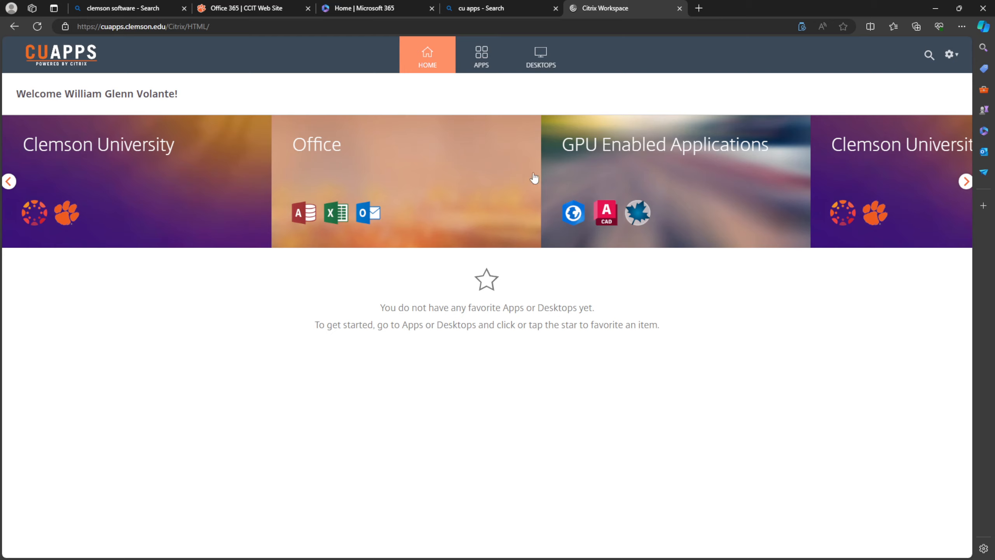
Step: Launch IBM SPSS Statistics 29 from the Citrix Workspace APPS list
{"action": "left_click", "coordinate": [486, 60]}
{"action": "scroll", "coordinate": [529, 165], "scroll_direction": "down", "scroll_amount": 10}
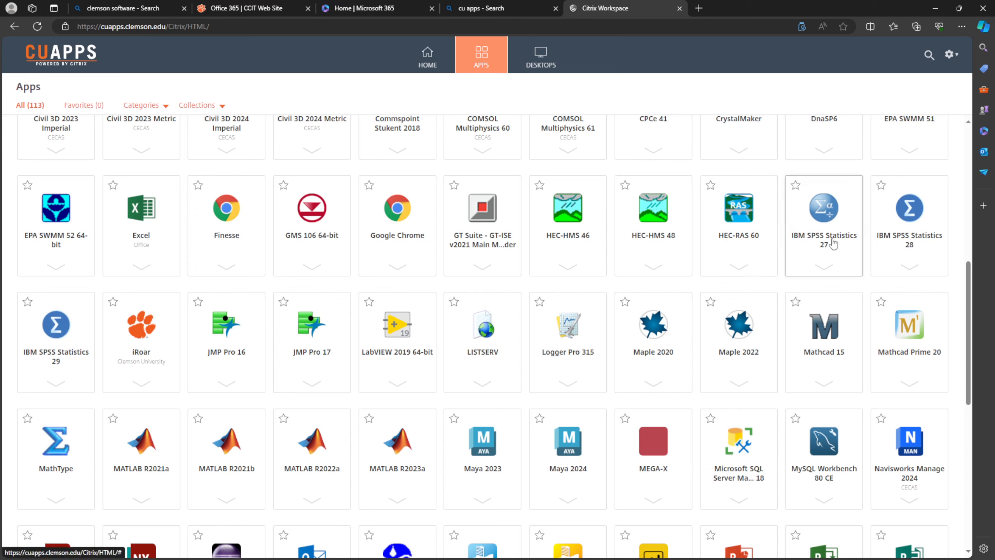
{"action": "left_click", "coordinate": [56, 328]}
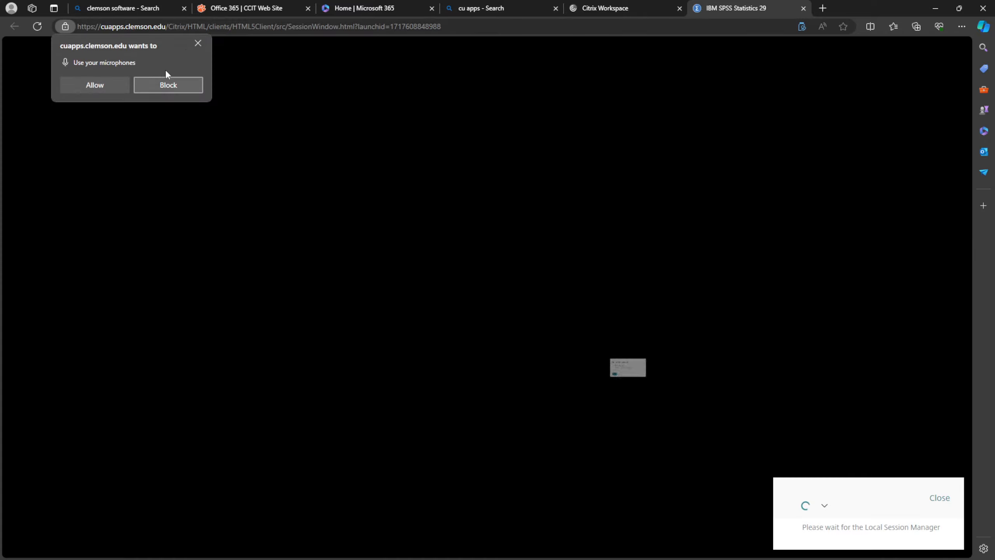
Step: Dismiss the Citrix microphone and camera access requests
{"action": "left_click", "coordinate": [197, 44]}
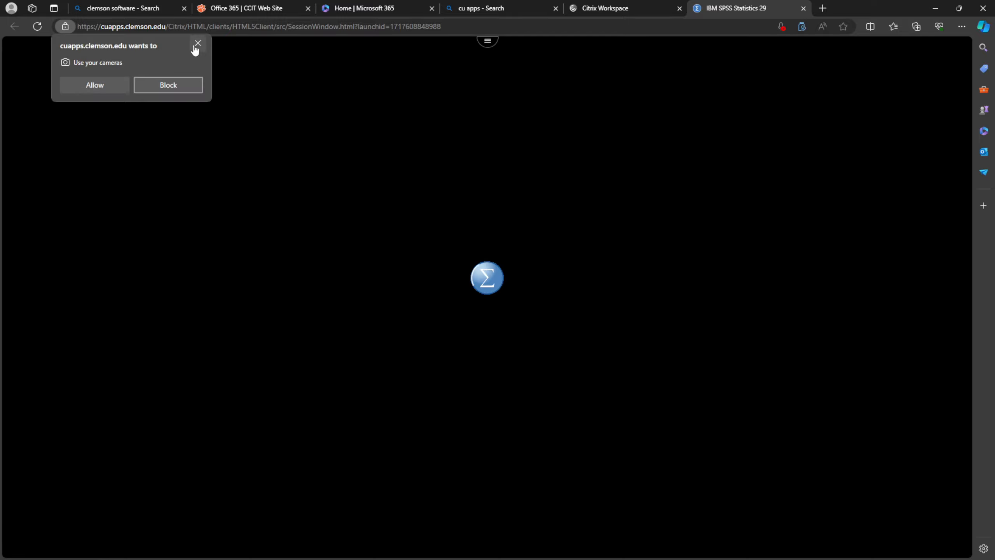
{"action": "left_click", "coordinate": [196, 44]}
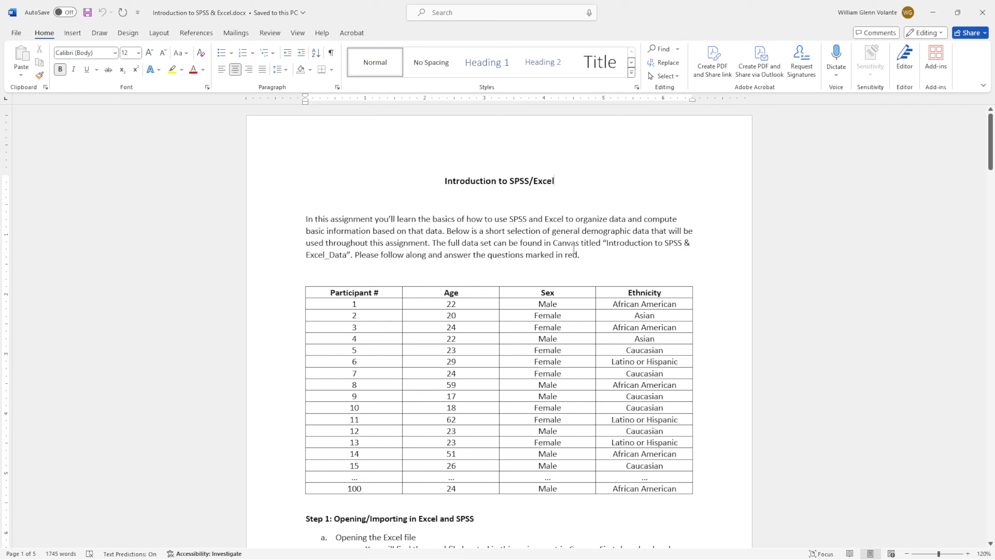
Step: Look over the Word assignment, then switch to the Excel demographic data workbook
{"action": "scroll", "coordinate": [766, 236], "scroll_direction": "down", "scroll_amount": 8}
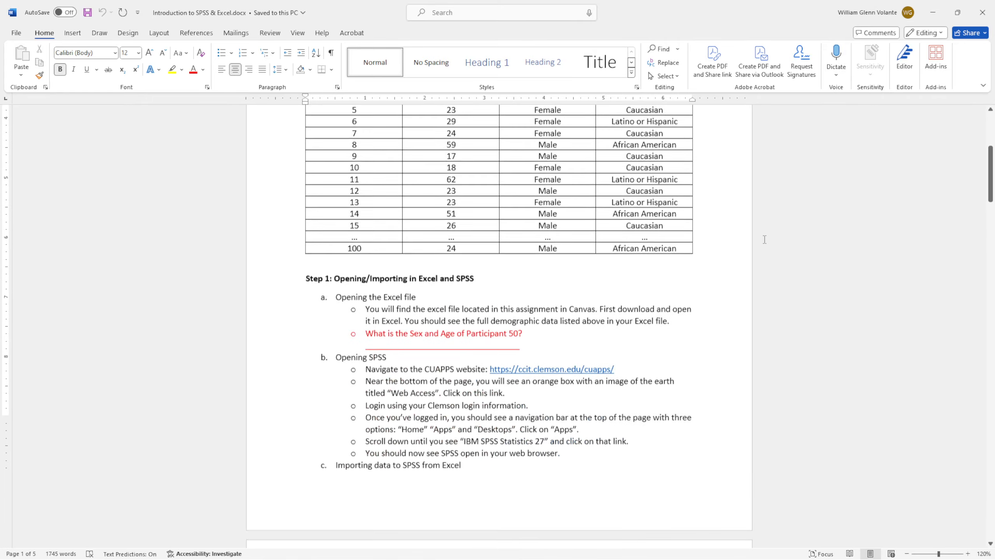
{"action": "scroll", "coordinate": [764, 238], "scroll_direction": "up", "scroll_amount": 8}
{"action": "scroll", "coordinate": [764, 239], "scroll_direction": "up", "scroll_amount": 1}
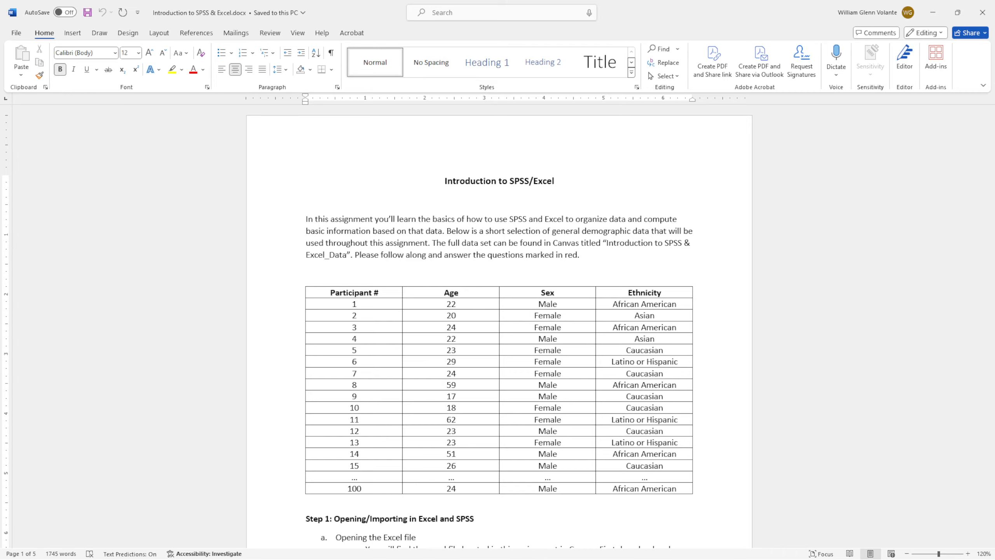
{"action": "key", "text": "alt+Tab"}
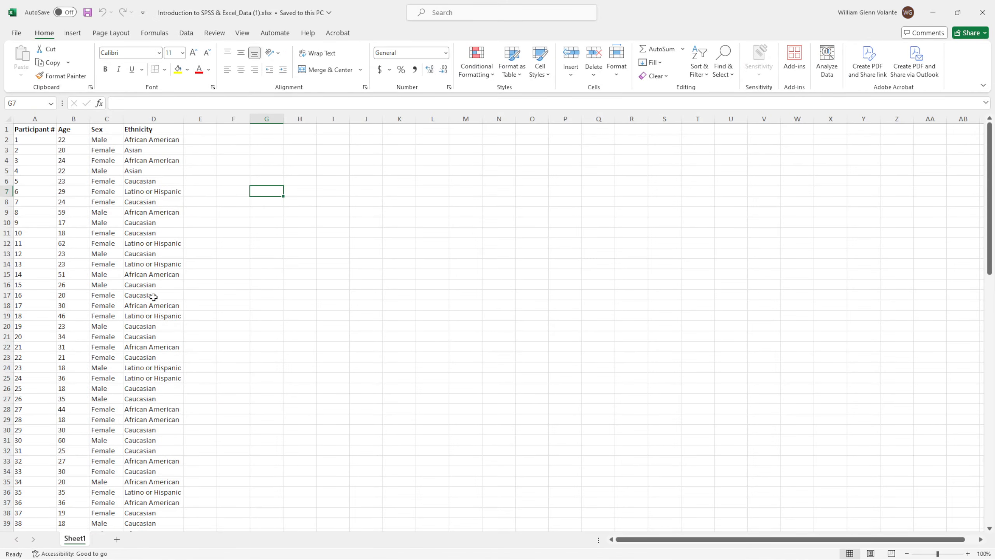
Step: Scroll through the participant Age, Sex and Ethnicity data, then minimize Excel
{"action": "scroll", "coordinate": [238, 234], "scroll_direction": "down", "scroll_amount": 2}
{"action": "scroll", "coordinate": [225, 250], "scroll_direction": "down", "scroll_amount": 20}
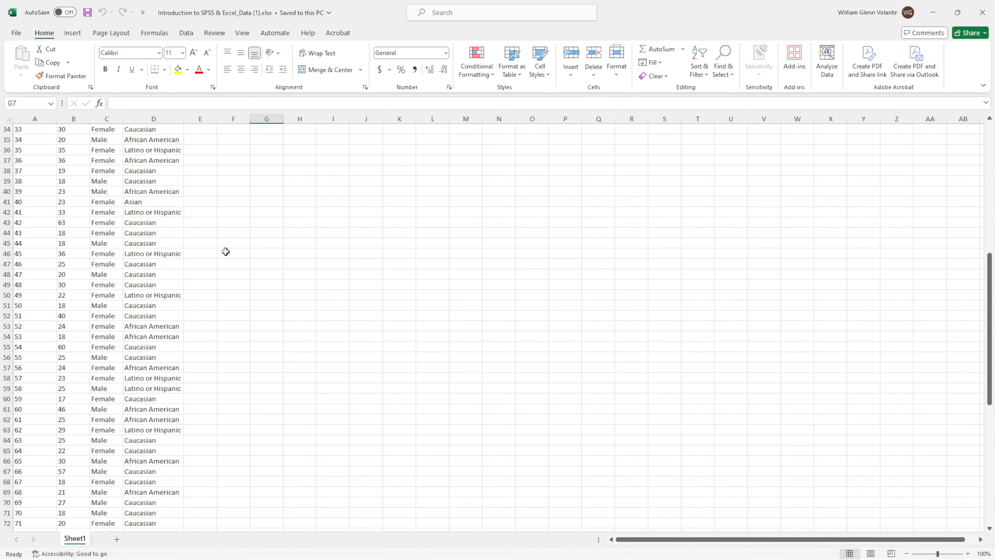
{"action": "scroll", "coordinate": [212, 267], "scroll_direction": "up", "scroll_amount": 20}
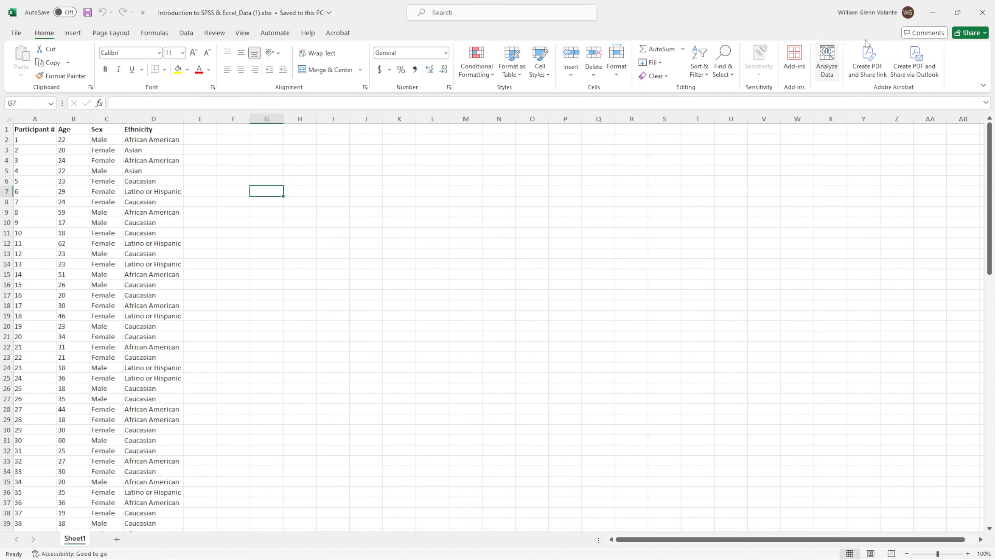
{"action": "left_click", "coordinate": [933, 17]}
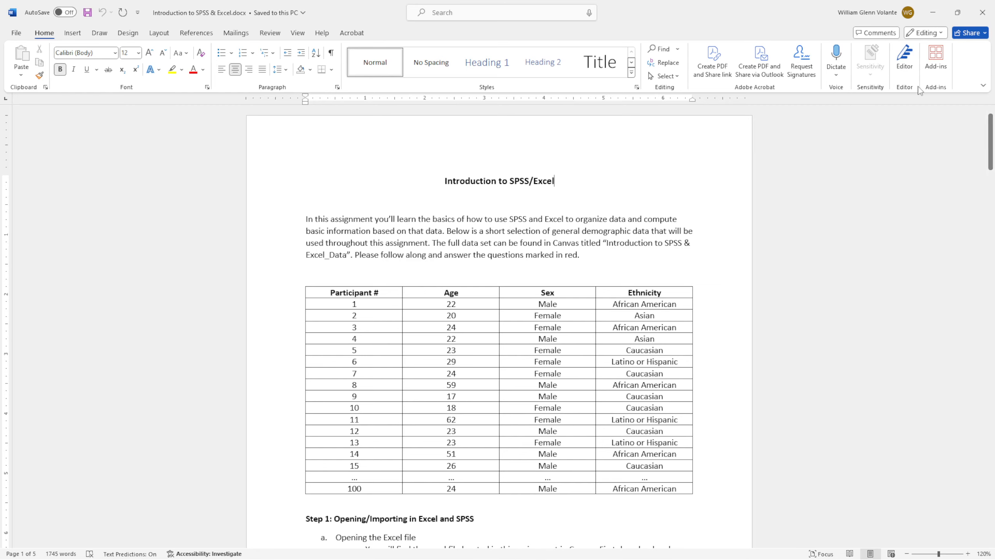
Step: Minimize Word and dismiss SPSS's error report and Auto-Recovery restore-point prompt
{"action": "left_click", "coordinate": [933, 12]}
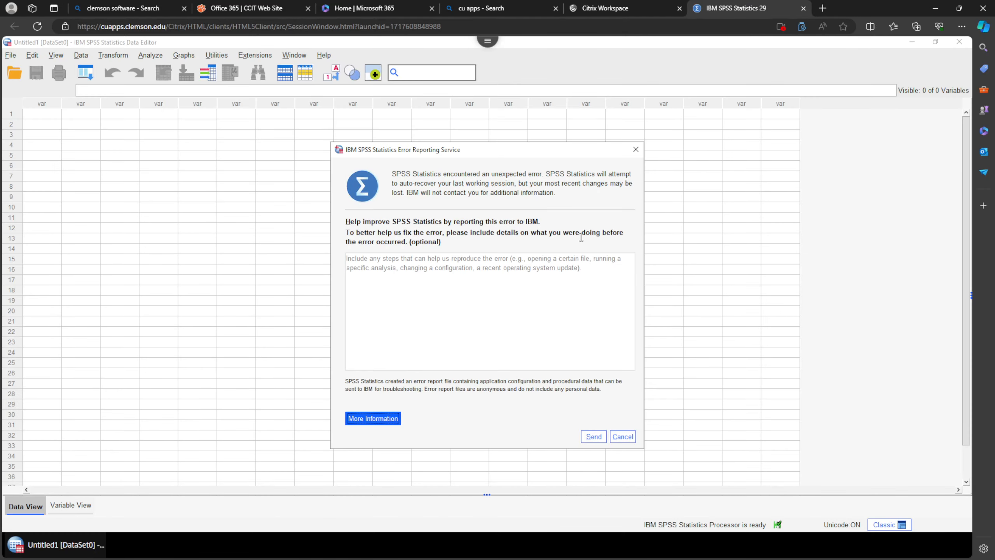
{"action": "left_click", "coordinate": [636, 151]}
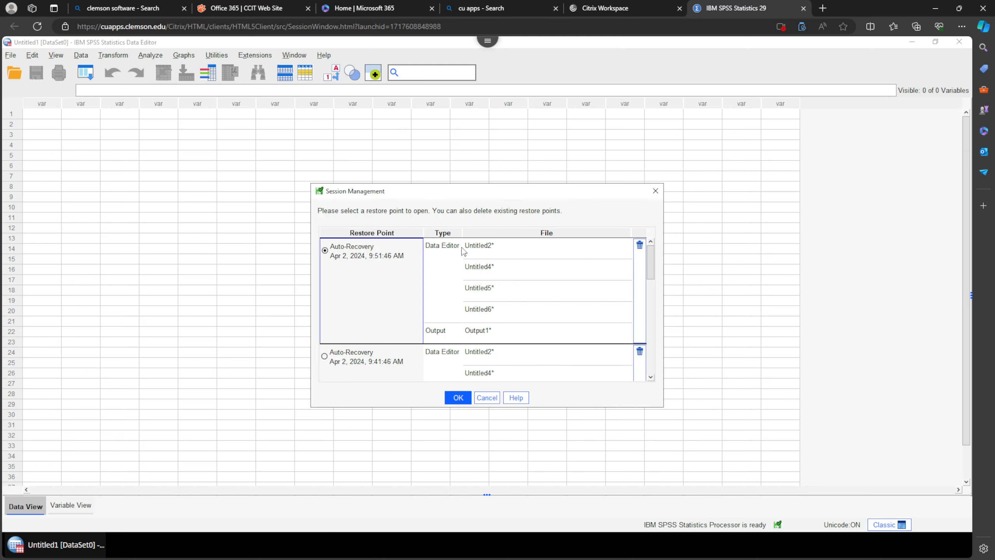
{"action": "left_click", "coordinate": [655, 191]}
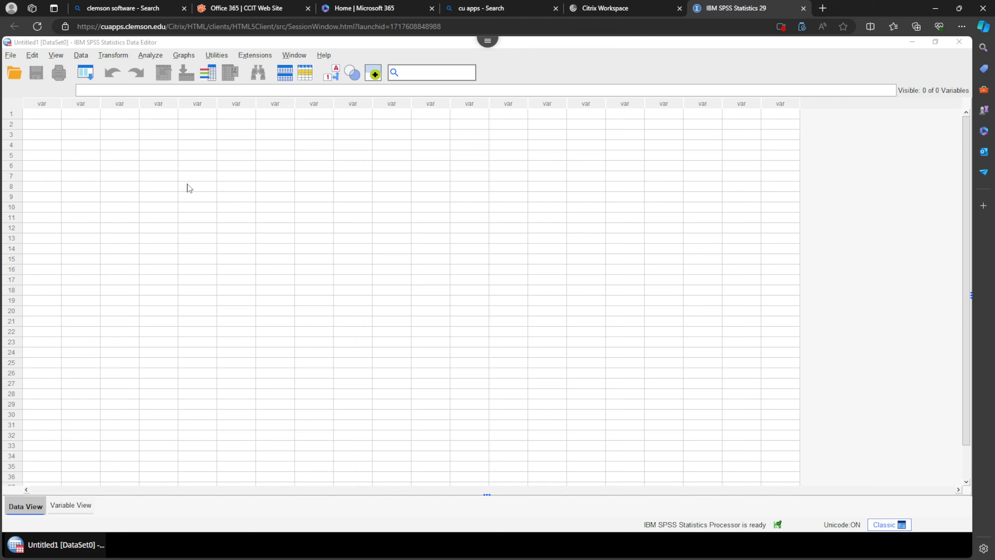
Step: Bring the empty SPSS Data Editor window into focus
{"action": "left_click", "coordinate": [565, 46]}
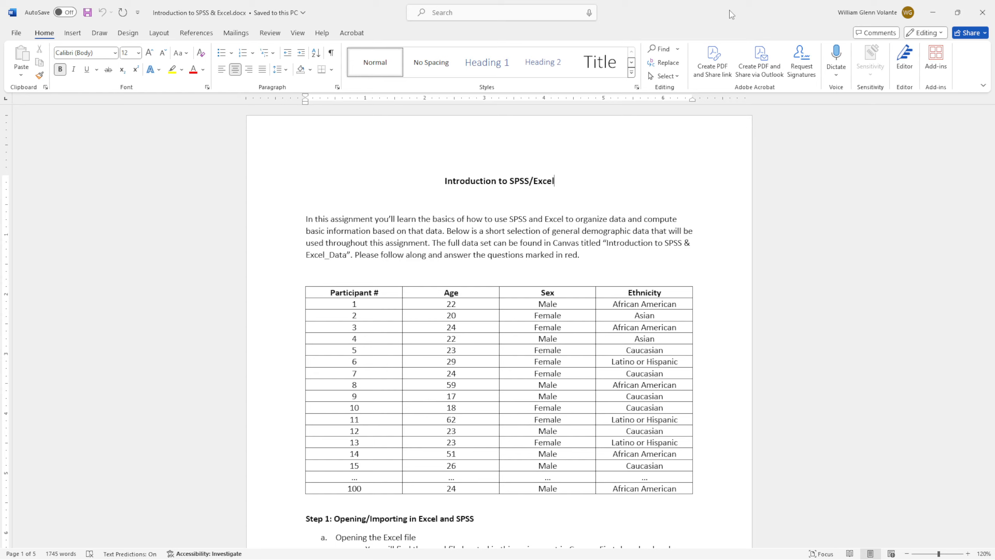
Step: Switch from the Word assignment back to the Excel demographic workbook with Alt+Tab
{"action": "key", "text": "alt+Tab"}
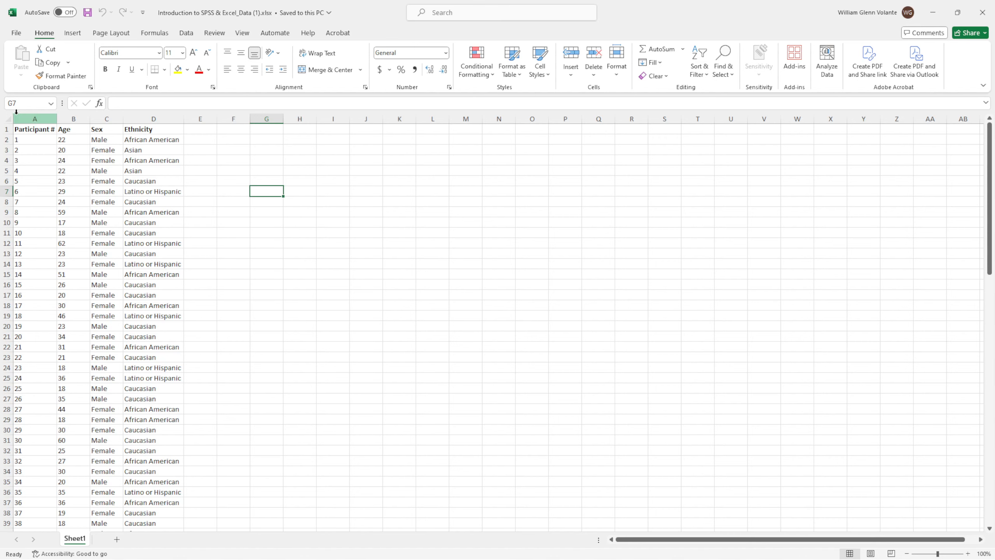
Step: Inspect the Participant # column in Excel, selecting it and cell A10 and scrolling through the rows
{"action": "left_click", "coordinate": [38, 119]}
{"action": "left_click", "coordinate": [33, 222]}
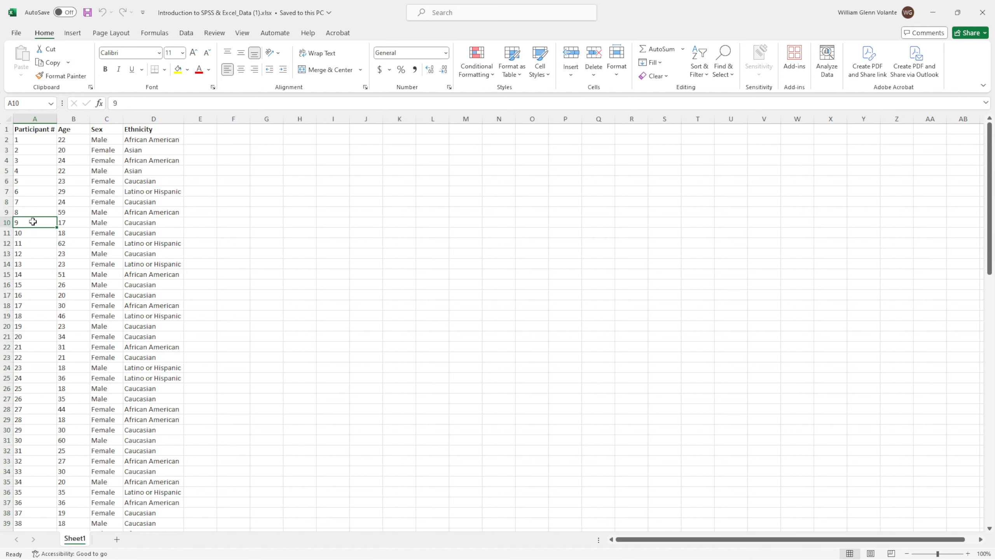
{"action": "scroll", "coordinate": [46, 193], "scroll_direction": "down", "scroll_amount": 1}
{"action": "scroll", "coordinate": [42, 216], "scroll_direction": "down", "scroll_amount": 8}
{"action": "scroll", "coordinate": [34, 253], "scroll_direction": "up", "scroll_amount": 9}
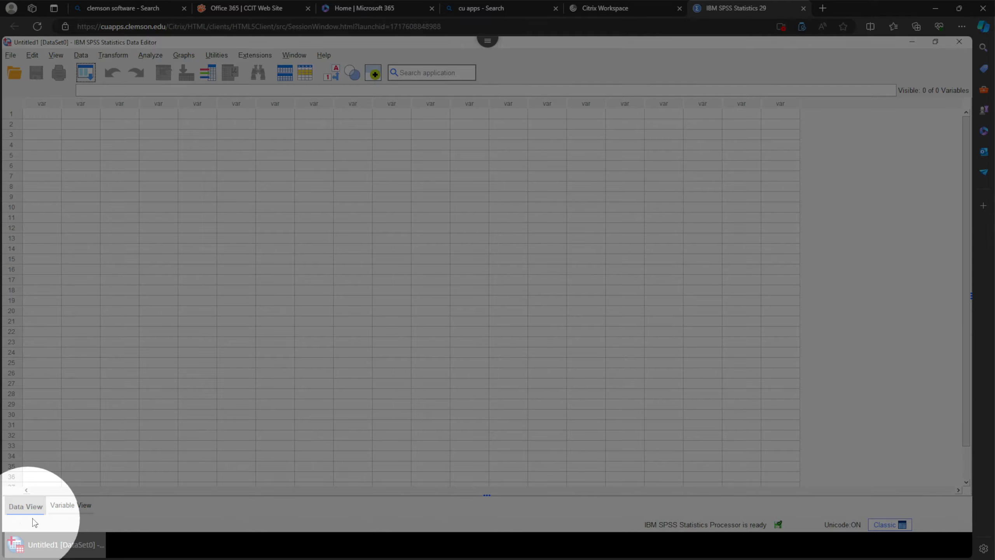
Step: Switch the empty SPSS Data Editor to Variable View, then select and deselect variable rows 1–13
{"action": "left_click", "coordinate": [64, 508]}
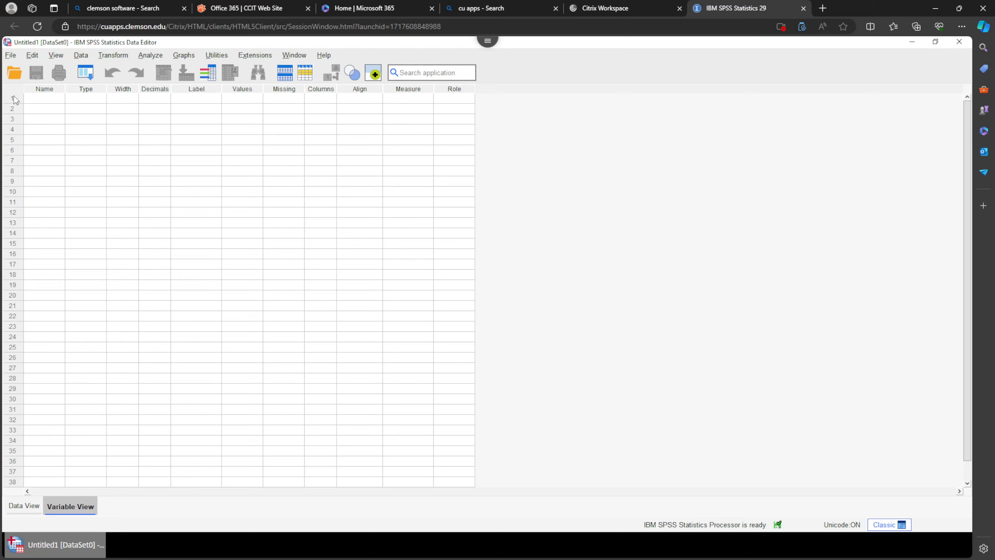
{"action": "left_click_drag", "start_coordinate": [12, 99], "coordinate": [12, 233]}
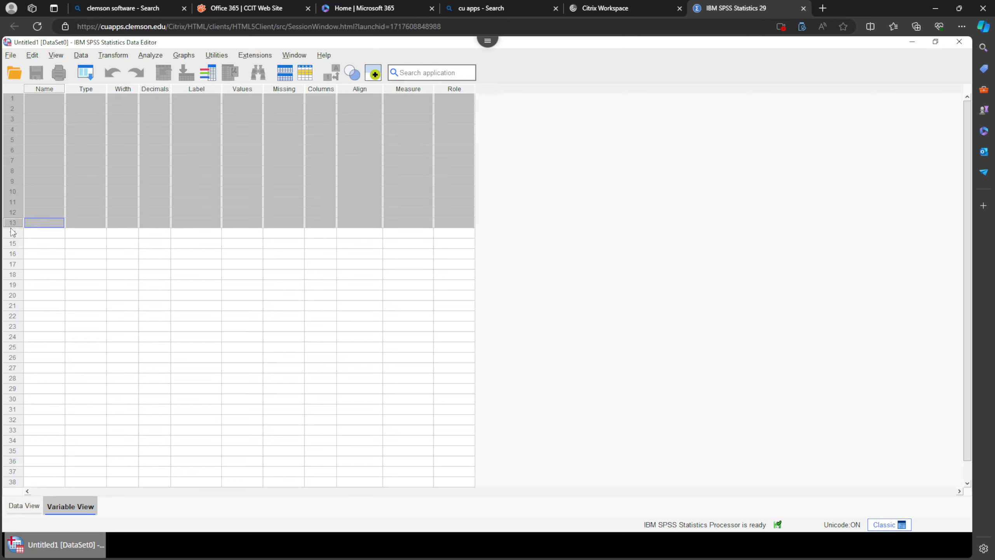
{"action": "left_click", "coordinate": [50, 98]}
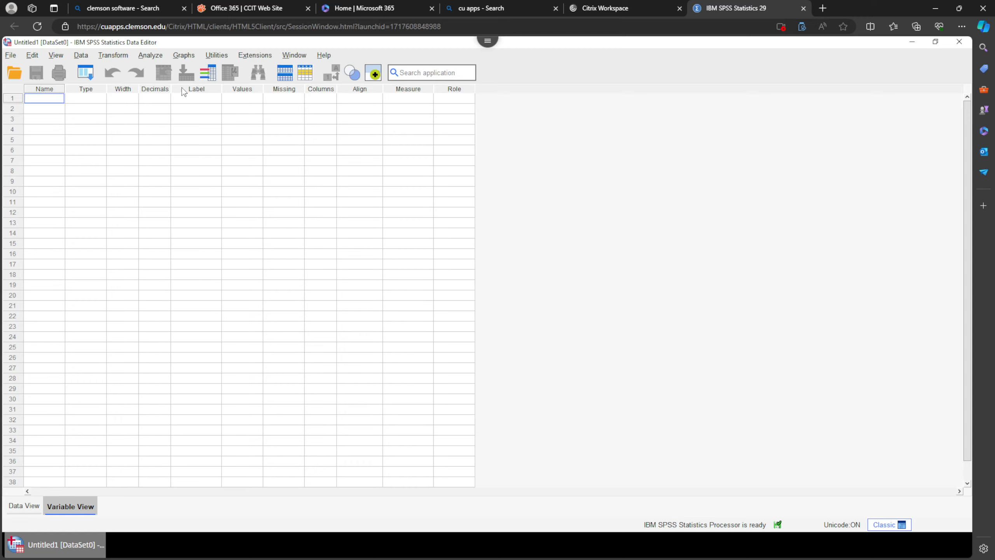
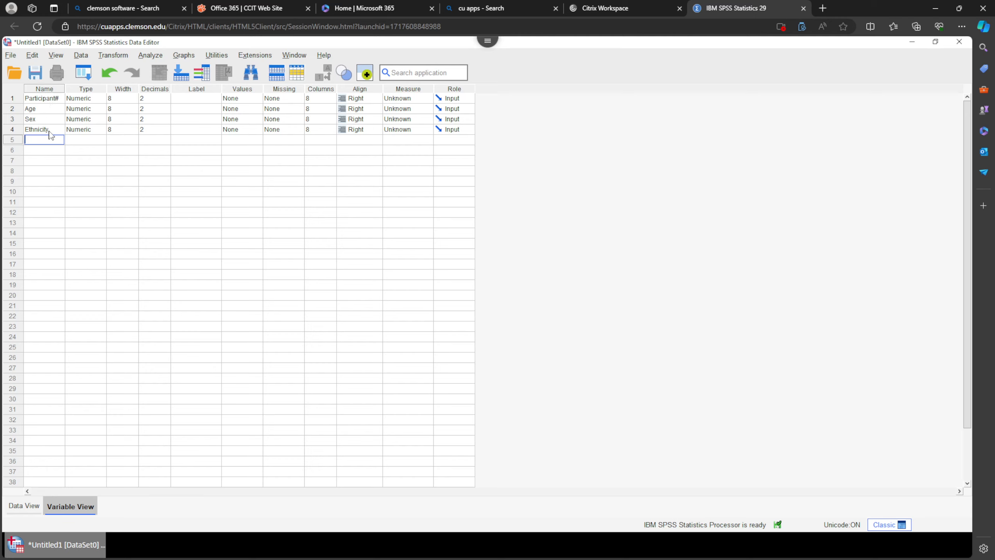
Step: Select the Type cells of the variables, briefly extending the selection across Width and Decimals
{"action": "left_click", "coordinate": [103, 90]}
{"action": "left_click_drag", "start_coordinate": [104, 91], "coordinate": [156, 92]}
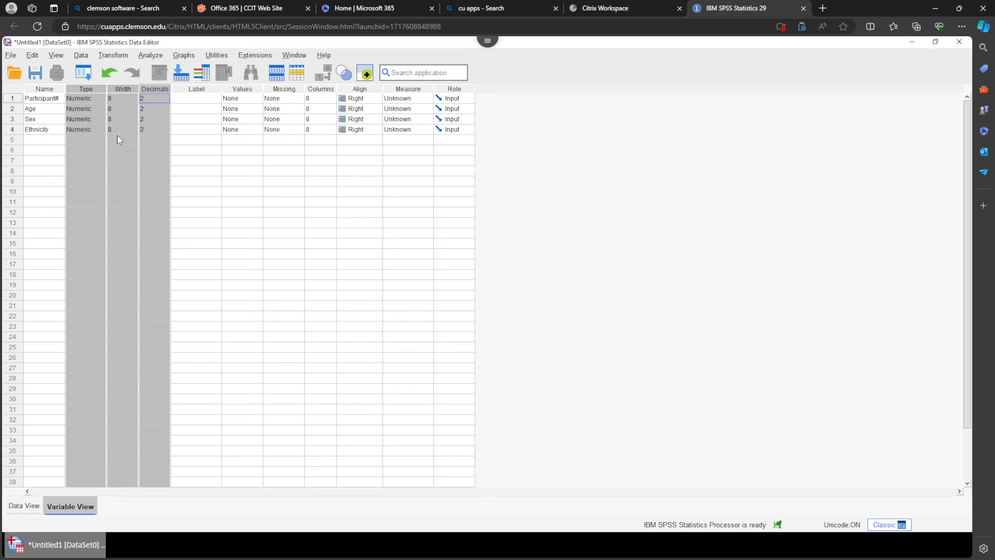
{"action": "left_click", "coordinate": [88, 89]}
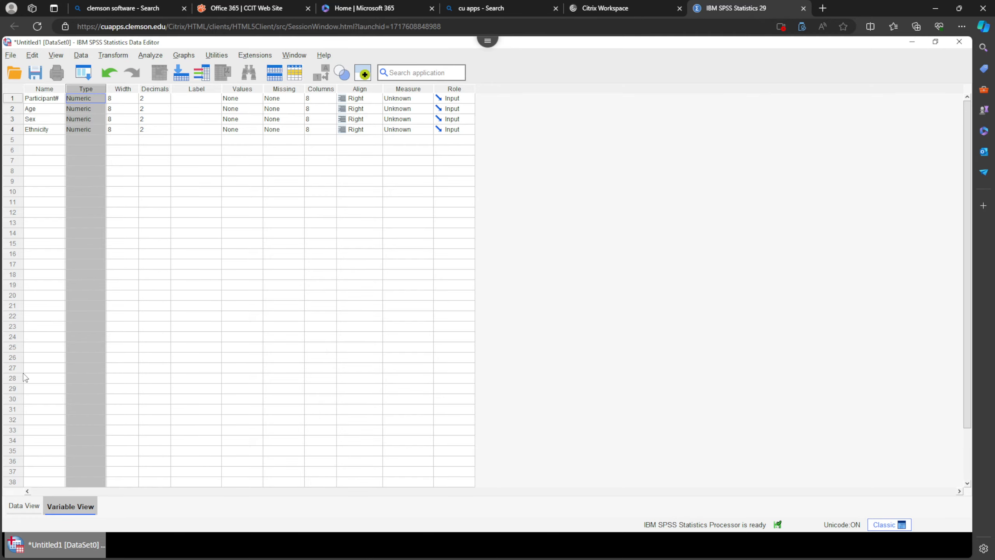
{"action": "key", "text": "alt+Tab"}
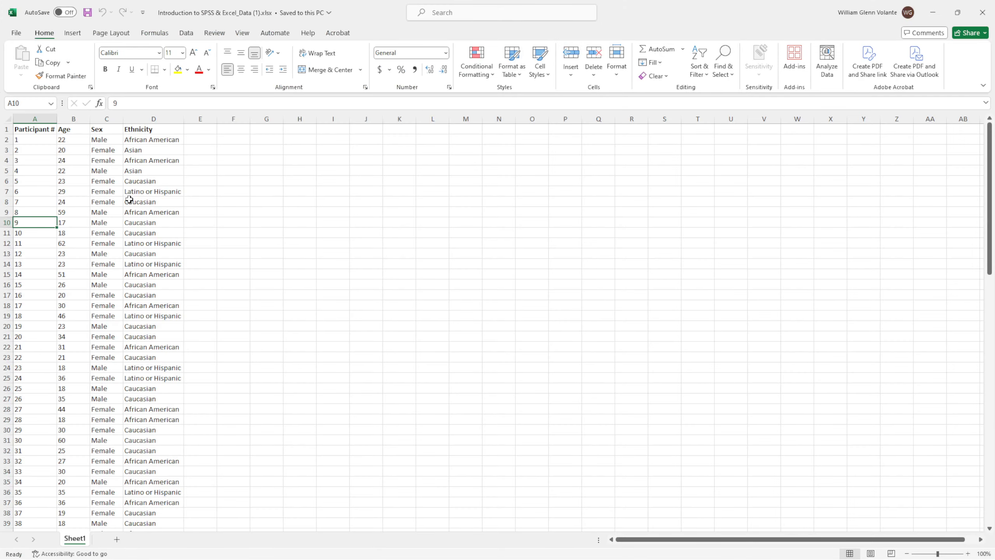
{"action": "left_click_drag", "start_coordinate": [25, 139], "coordinate": [64, 346]}
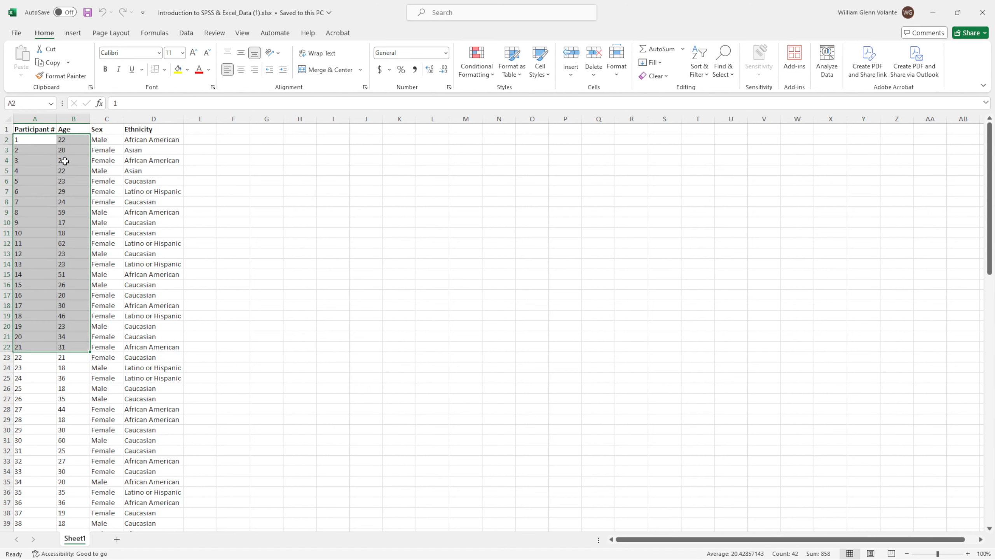
{"action": "left_click", "coordinate": [37, 140]}
{"action": "left_click", "coordinate": [69, 138]}
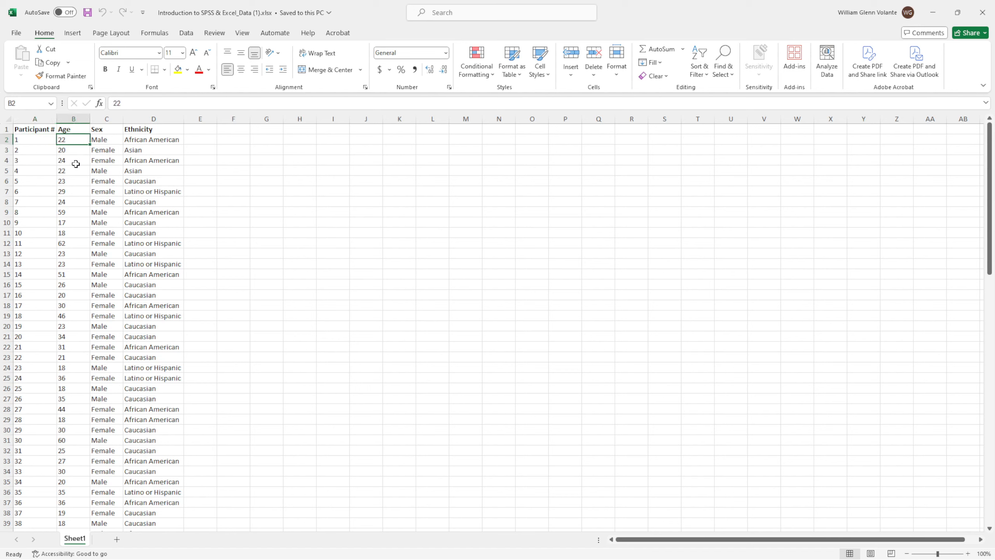
{"action": "left_click", "coordinate": [114, 130]}
{"action": "left_click", "coordinate": [142, 133]}
{"action": "left_click_drag", "start_coordinate": [113, 141], "coordinate": [156, 326]}
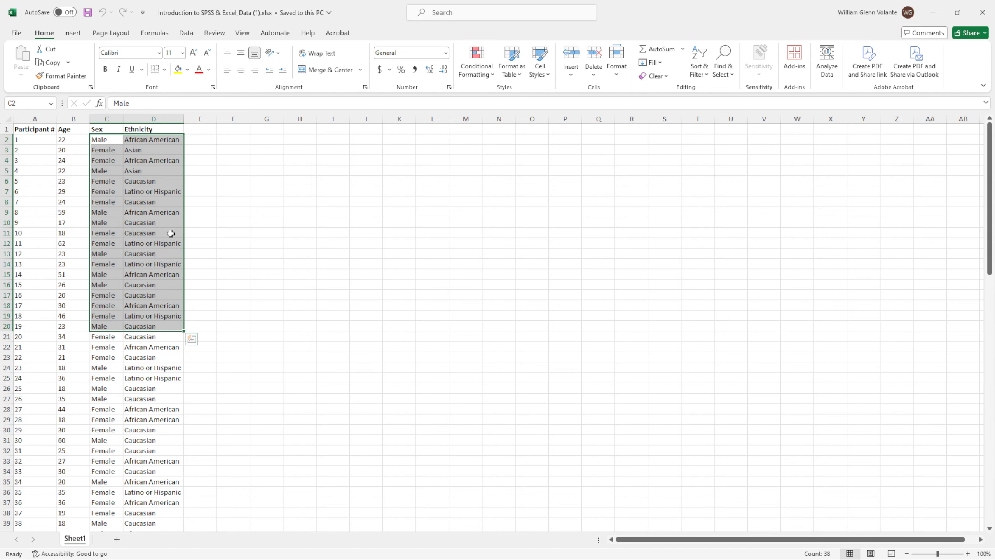
{"action": "left_click", "coordinate": [203, 131]}
{"action": "left_click_drag", "start_coordinate": [33, 139], "coordinate": [74, 253]}
{"action": "left_click_drag", "start_coordinate": [107, 139], "coordinate": [177, 253]}
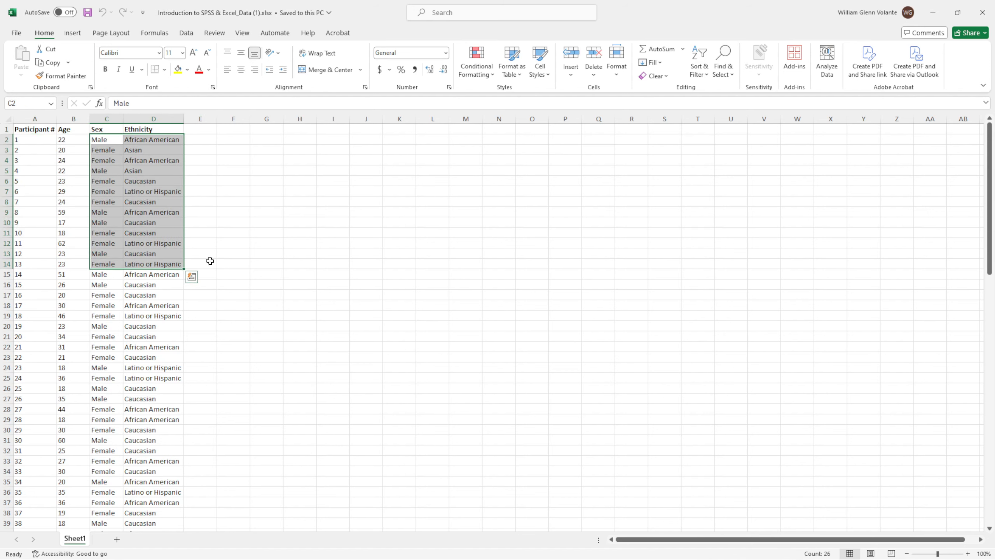
{"action": "left_click", "coordinate": [201, 139]}
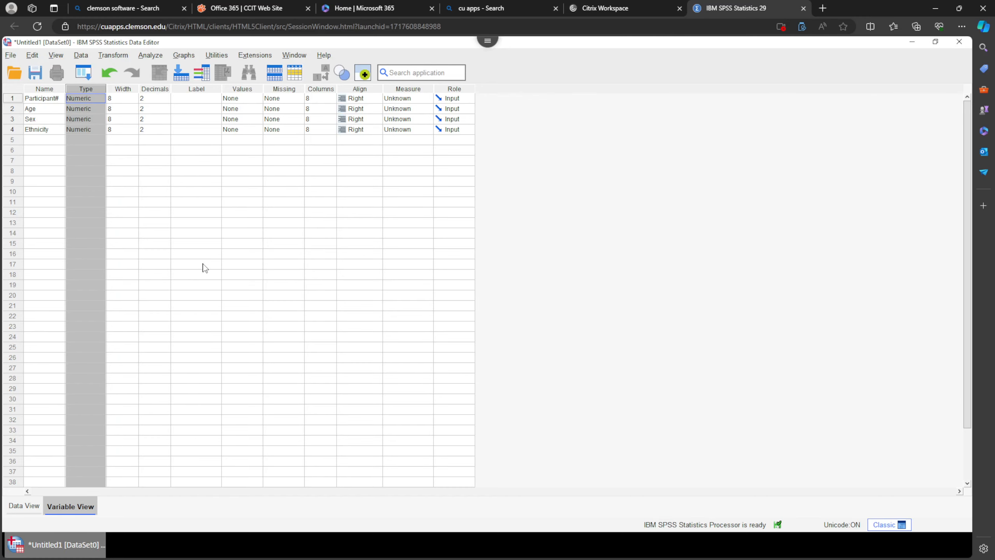
Step: Change the Sex and Ethnicity variables to the String type
{"action": "left_click", "coordinate": [84, 119]}
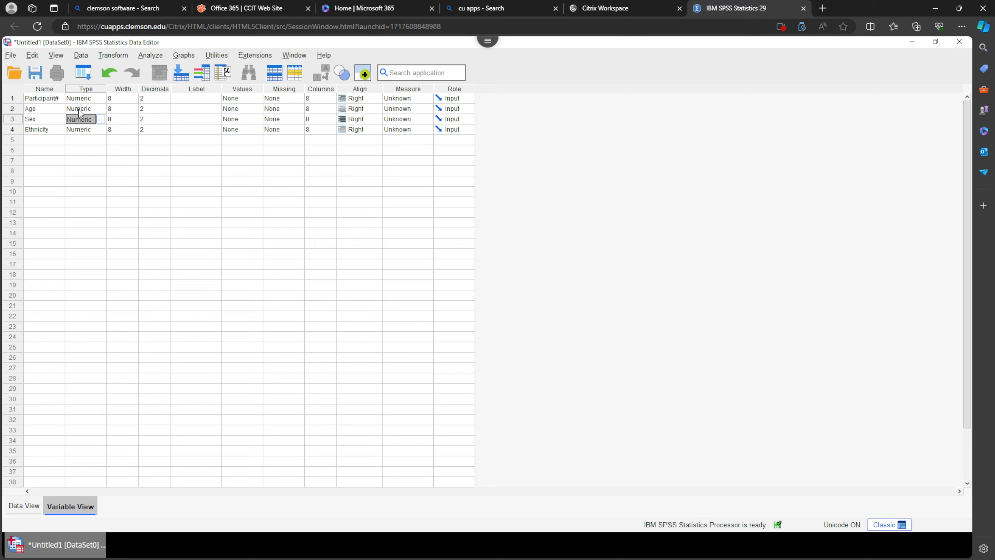
{"action": "left_click", "coordinate": [101, 120]}
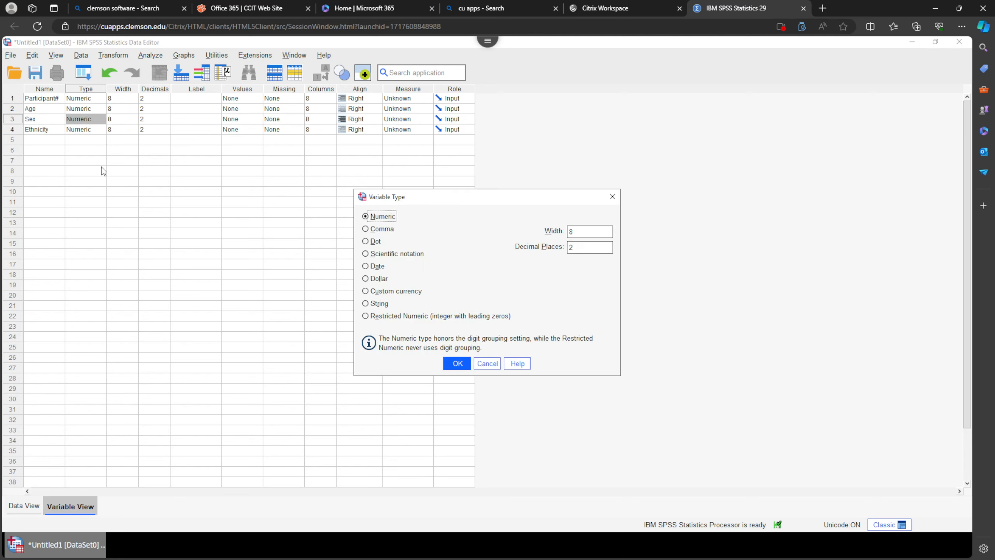
{"action": "left_click_drag", "start_coordinate": [491, 197], "coordinate": [334, 161]}
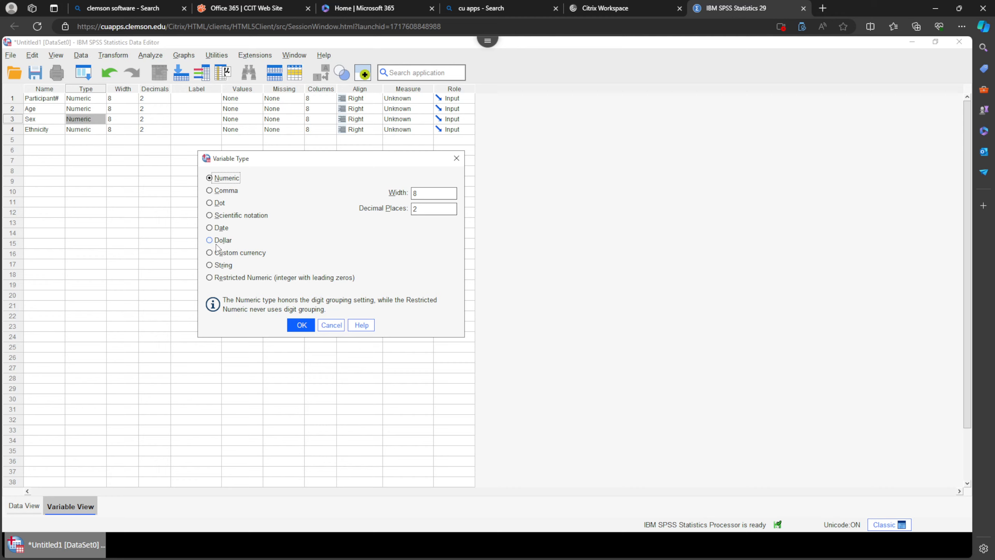
{"action": "left_click", "coordinate": [223, 265]}
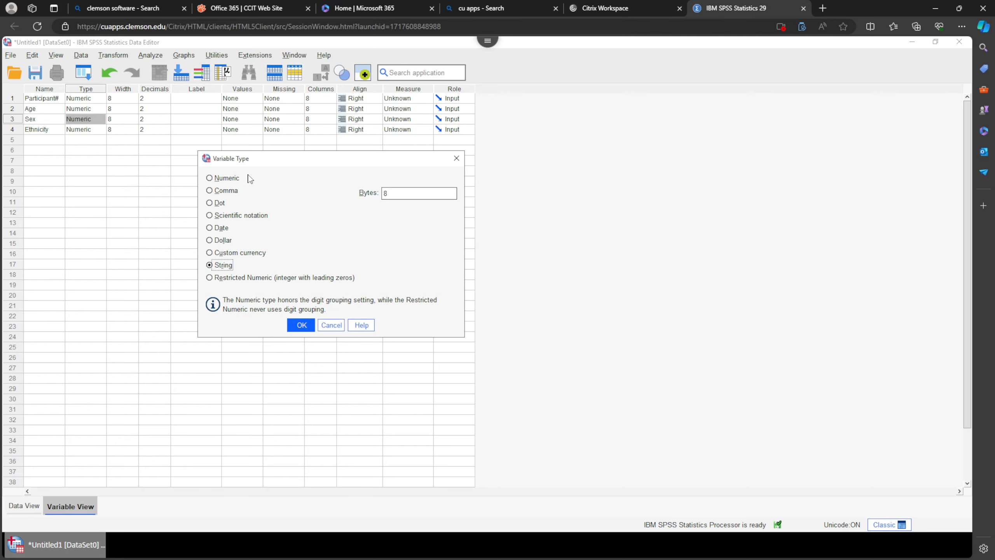
{"action": "left_click", "coordinate": [301, 324]}
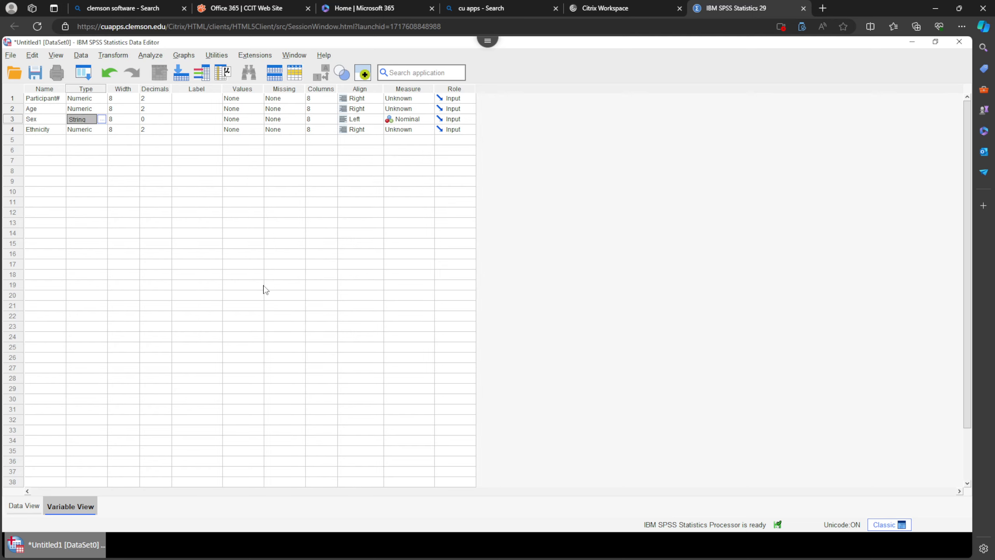
{"action": "left_click", "coordinate": [85, 131]}
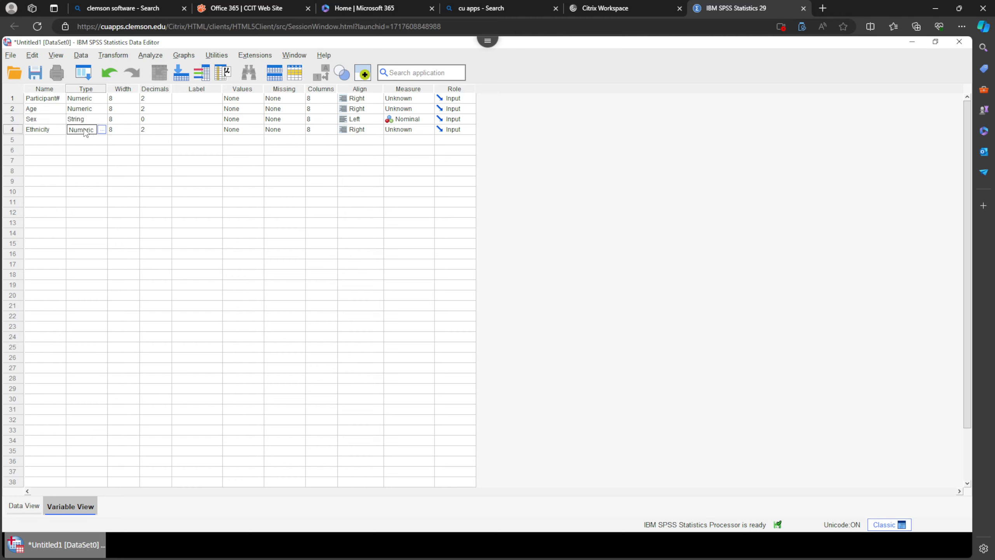
{"action": "left_click", "coordinate": [102, 130]}
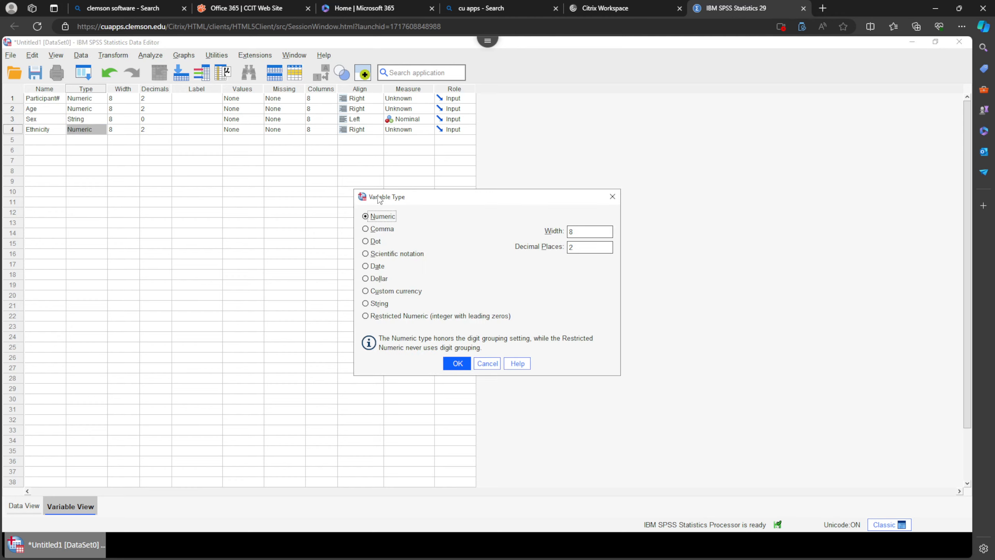
{"action": "left_click", "coordinate": [371, 305]}
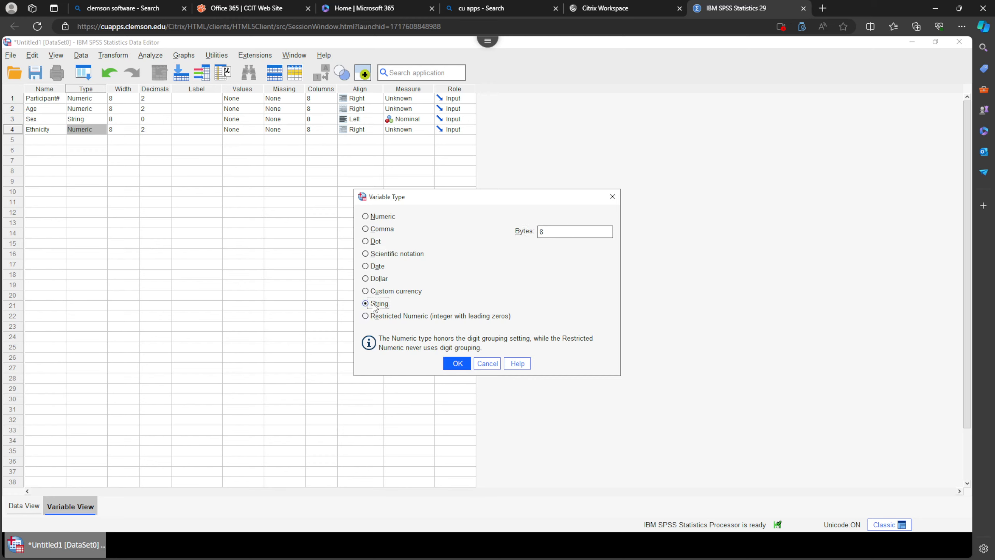
{"action": "left_click", "coordinate": [454, 363]}
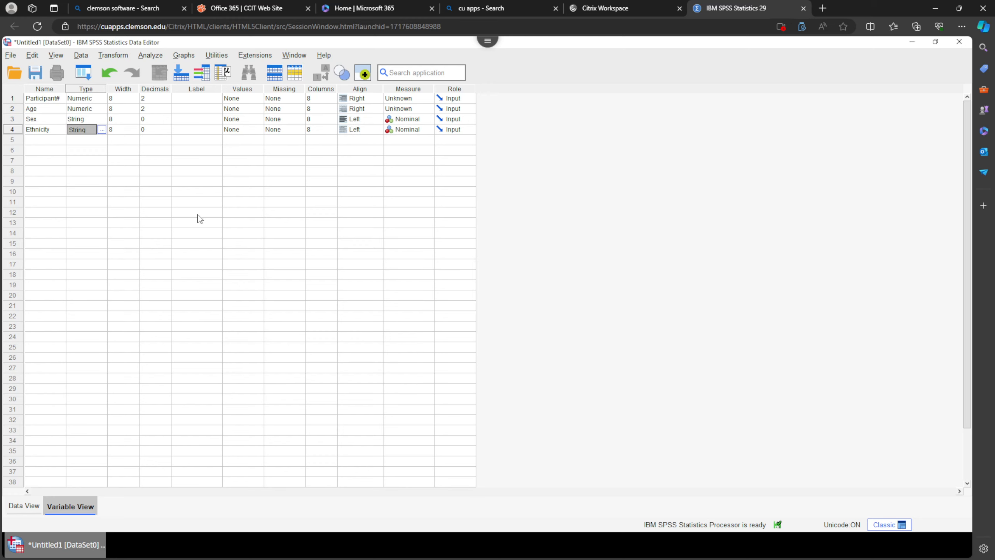
Step: Review the Width values, starting from Participant#
{"action": "left_click", "coordinate": [123, 101]}
{"action": "key", "text": "Down"}
{"action": "key", "text": "Down"}
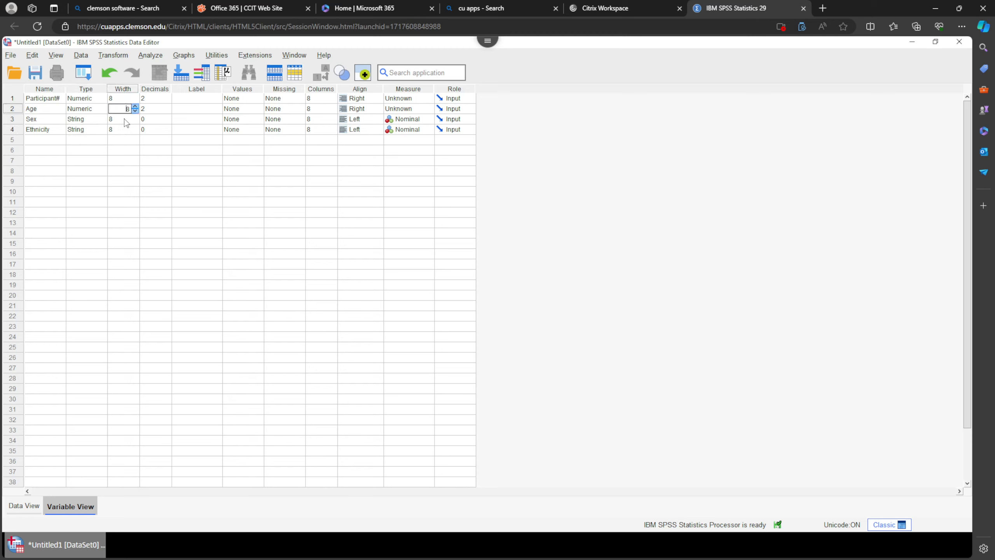
{"action": "left_click", "coordinate": [121, 98]}
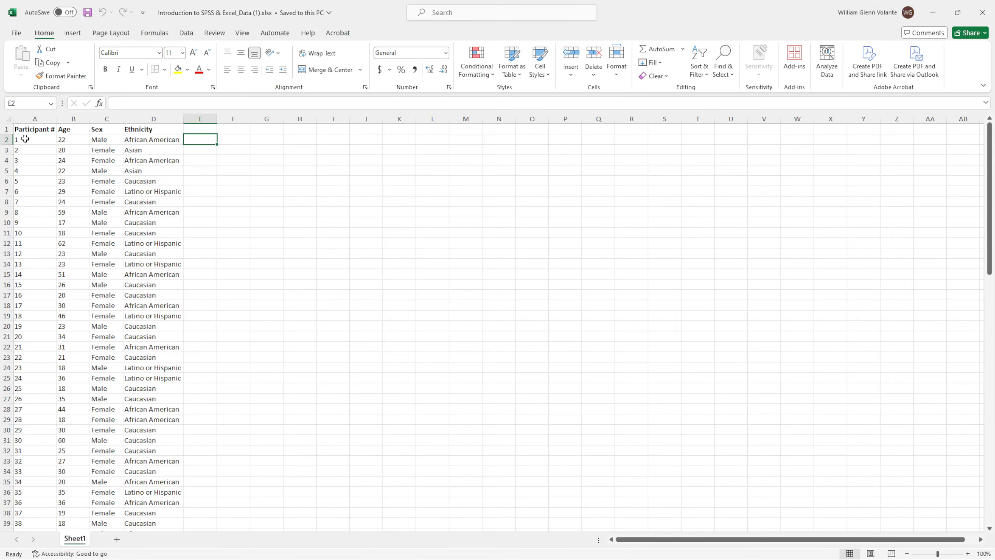
Step: In Excel, review the participant numbers, ages like 29 and 62, and Male/Female entries
{"action": "left_click", "coordinate": [25, 138]}
{"action": "left_click", "coordinate": [27, 161]}
{"action": "left_click", "coordinate": [27, 193]}
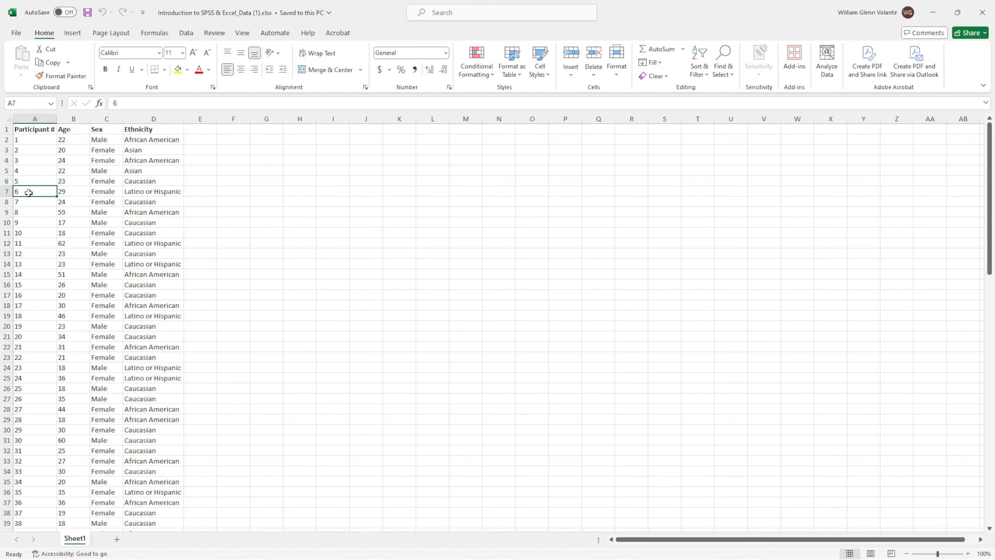
{"action": "left_click", "coordinate": [77, 194]}
{"action": "left_click", "coordinate": [73, 243]}
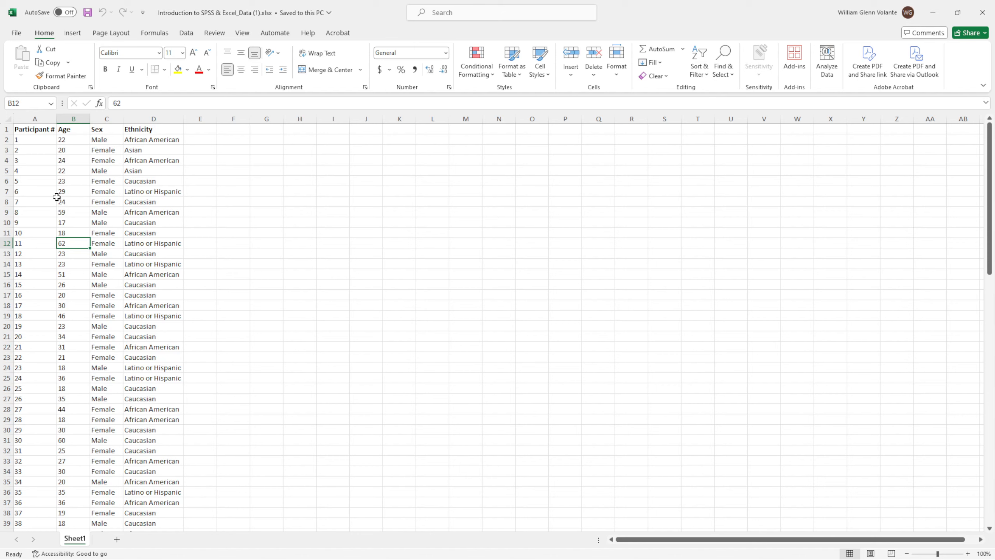
{"action": "left_click", "coordinate": [113, 170]}
{"action": "left_click", "coordinate": [113, 181]}
{"action": "left_click", "coordinate": [114, 171]}
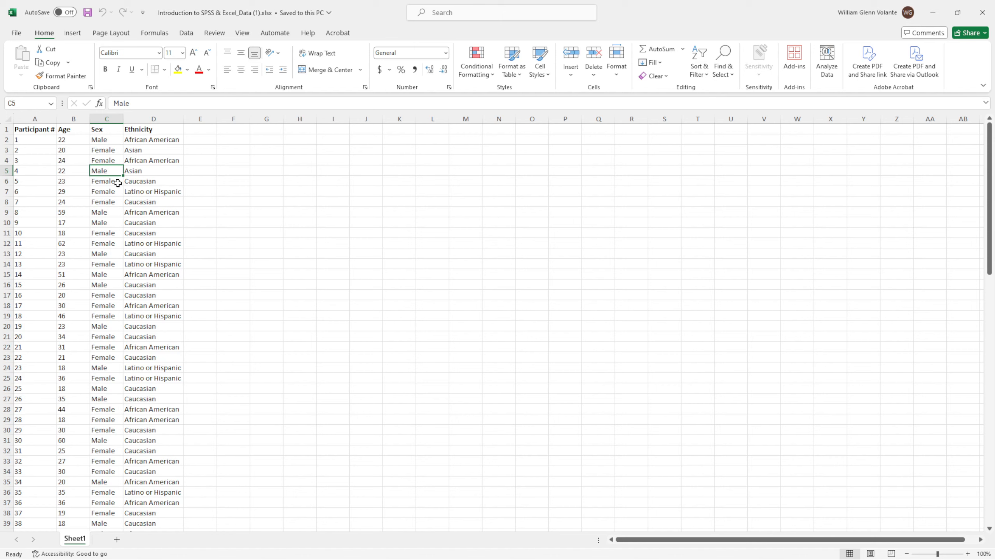
{"action": "left_click", "coordinate": [117, 183]}
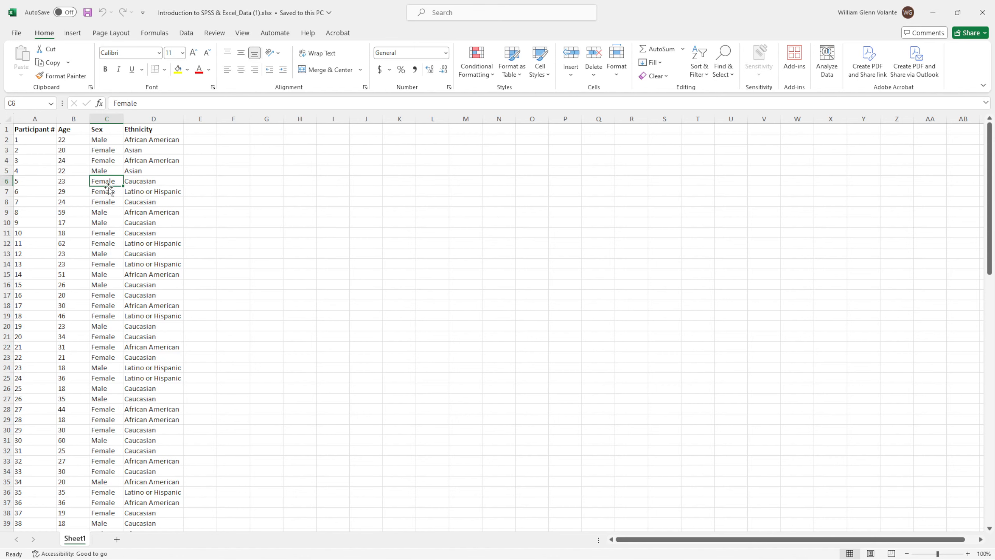
Step: Review the Ethnicity column entries such as African American and Latino or Hispanic
{"action": "left_click", "coordinate": [160, 131]}
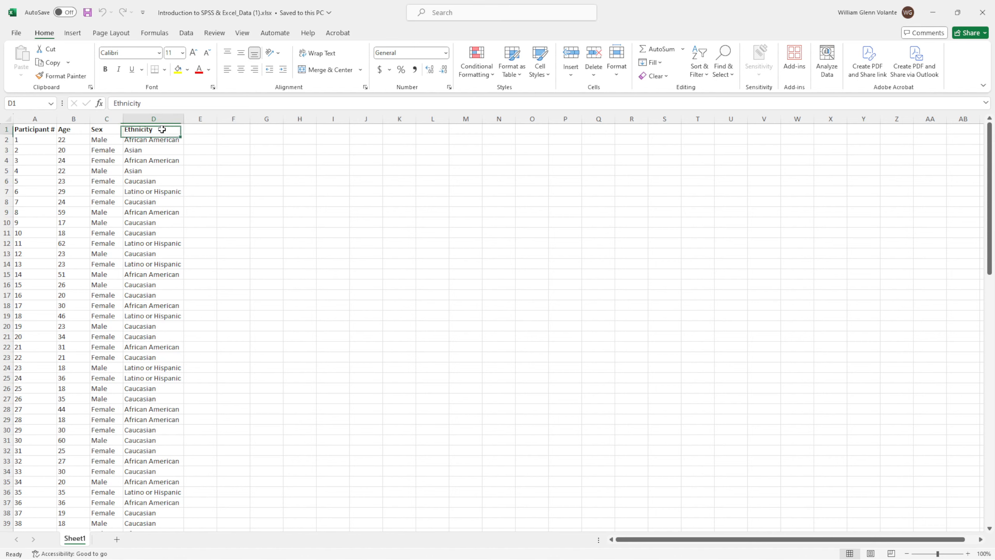
{"action": "left_click", "coordinate": [158, 140]}
{"action": "left_click", "coordinate": [160, 162]}
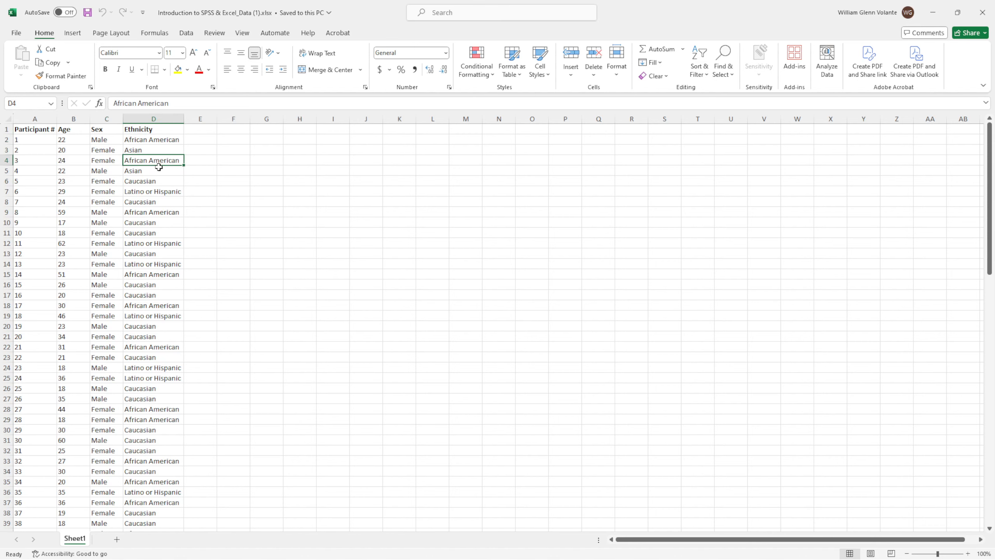
{"action": "left_click", "coordinate": [161, 192]}
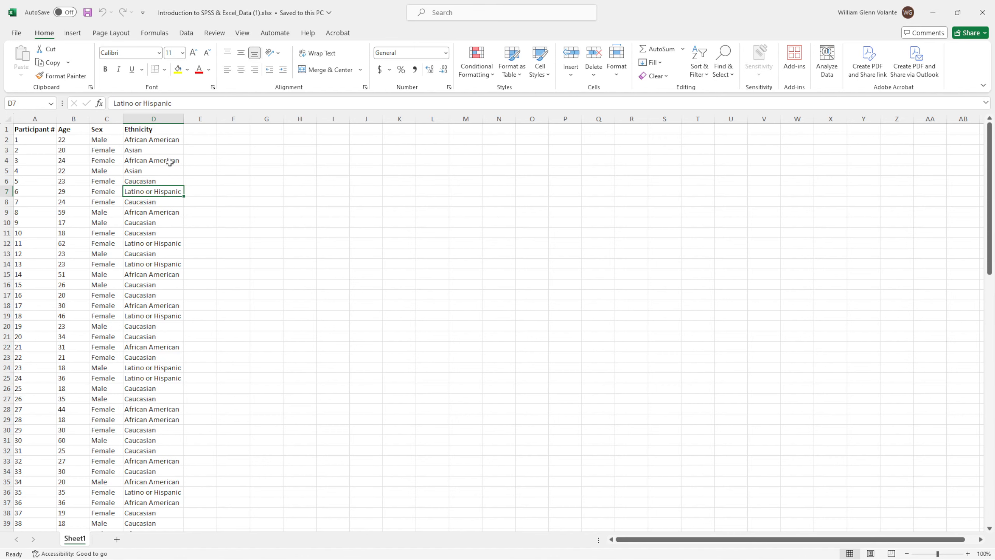
{"action": "left_click", "coordinate": [160, 129]}
{"action": "left_click", "coordinate": [161, 141]}
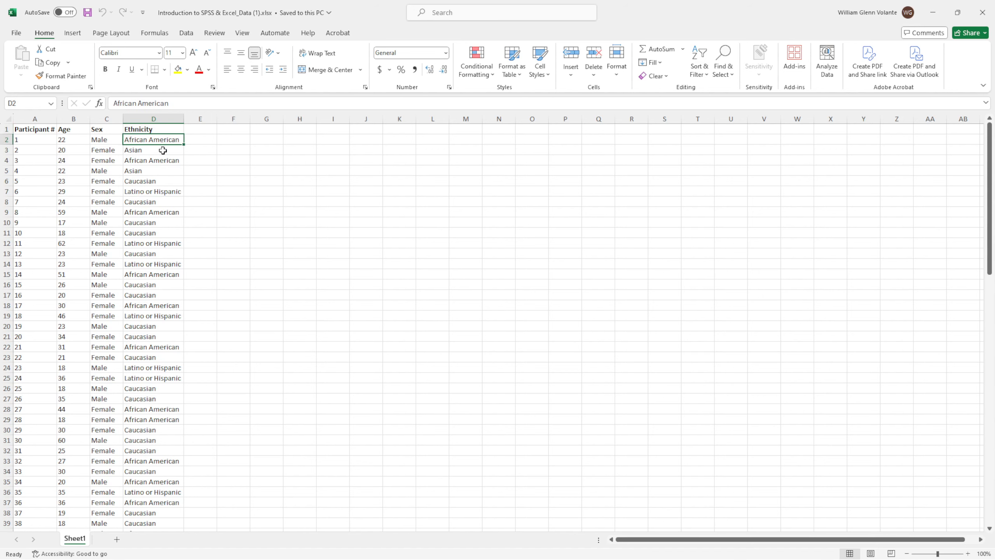
{"action": "left_click", "coordinate": [165, 159]}
{"action": "left_click", "coordinate": [168, 192]}
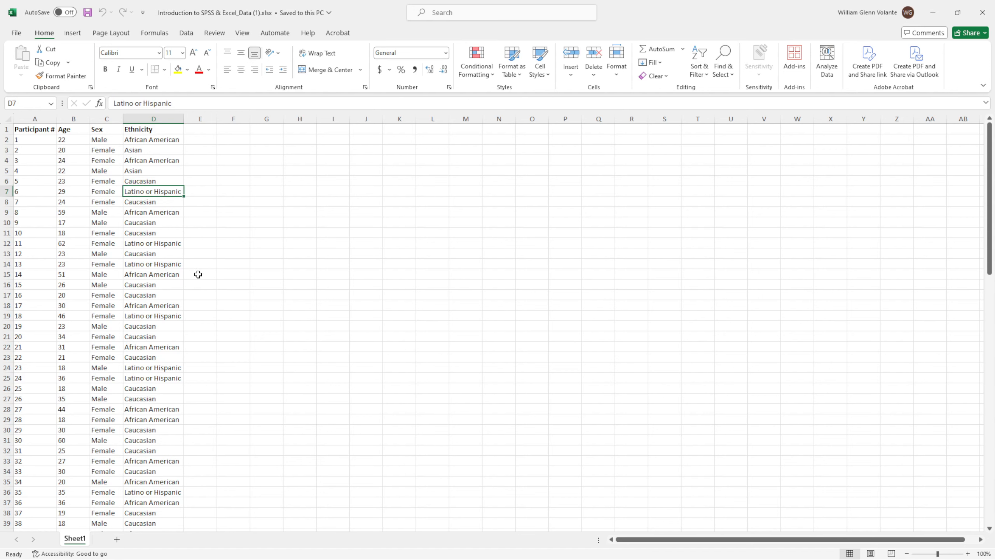
Step: In SPSS Variable View, set the Ethnicity width to 20
{"action": "key", "text": "alt+Tab"}
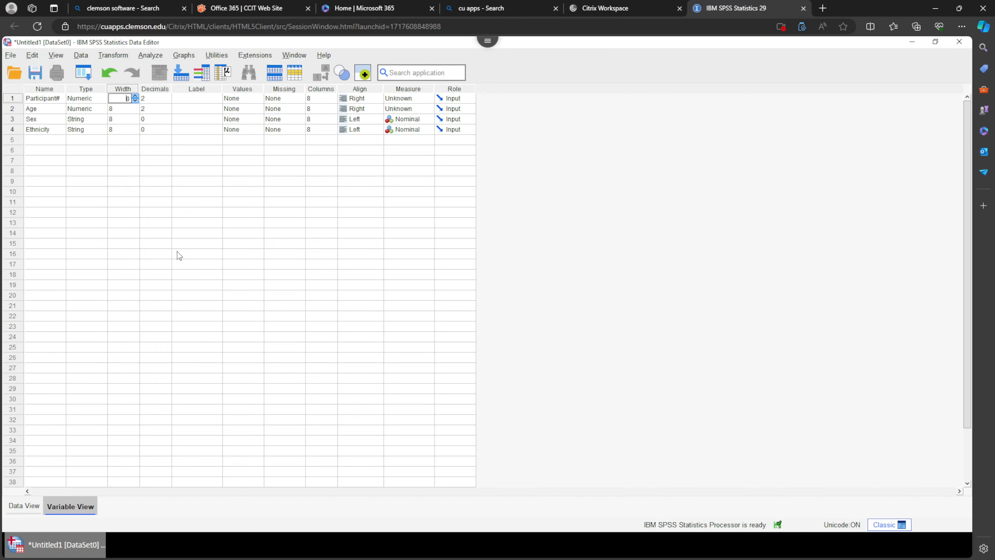
{"action": "left_click", "coordinate": [122, 130]}
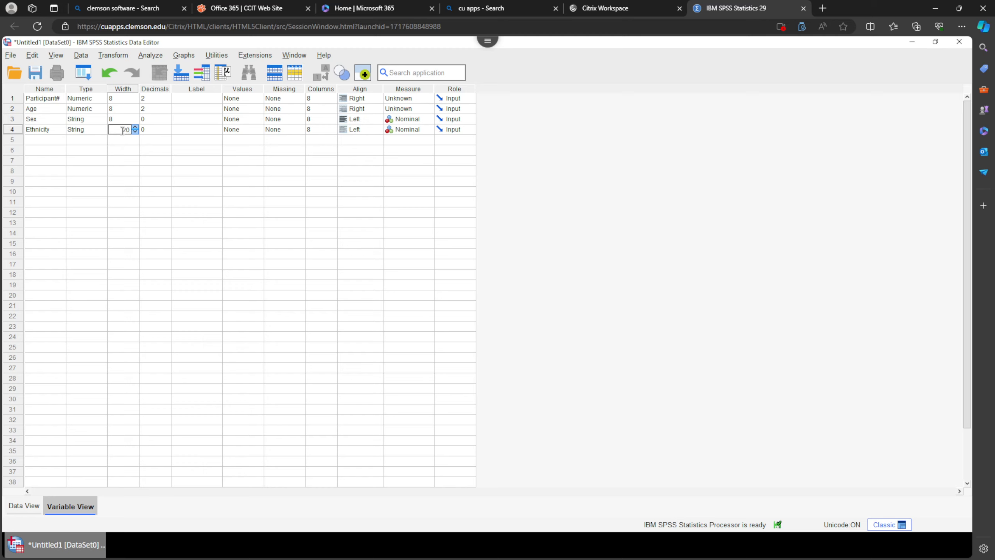
{"action": "left_click", "coordinate": [120, 146]}
{"action": "left_click", "coordinate": [57, 141]}
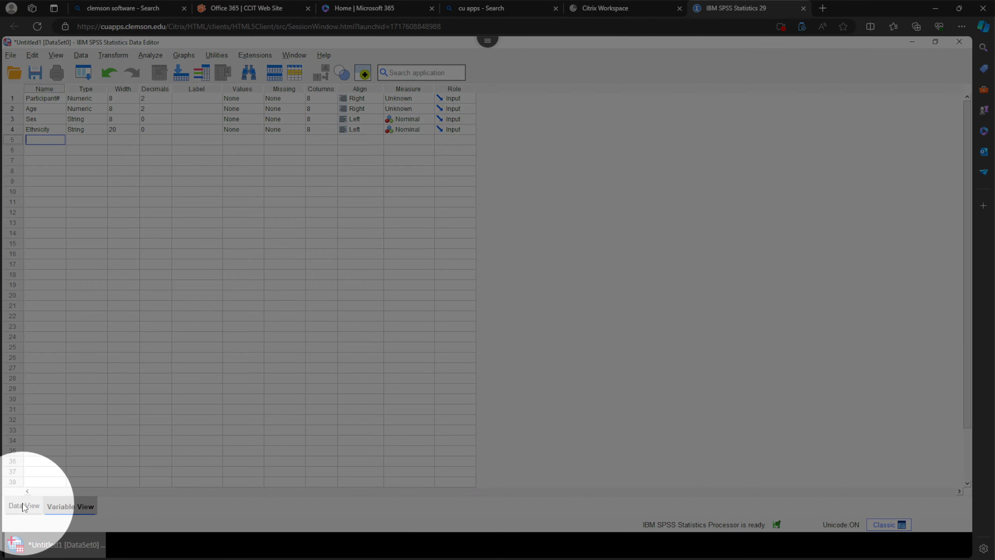
Step: In Data View, widen the Participant# and Ethnicity columns so their names fit
{"action": "left_click", "coordinate": [23, 506]}
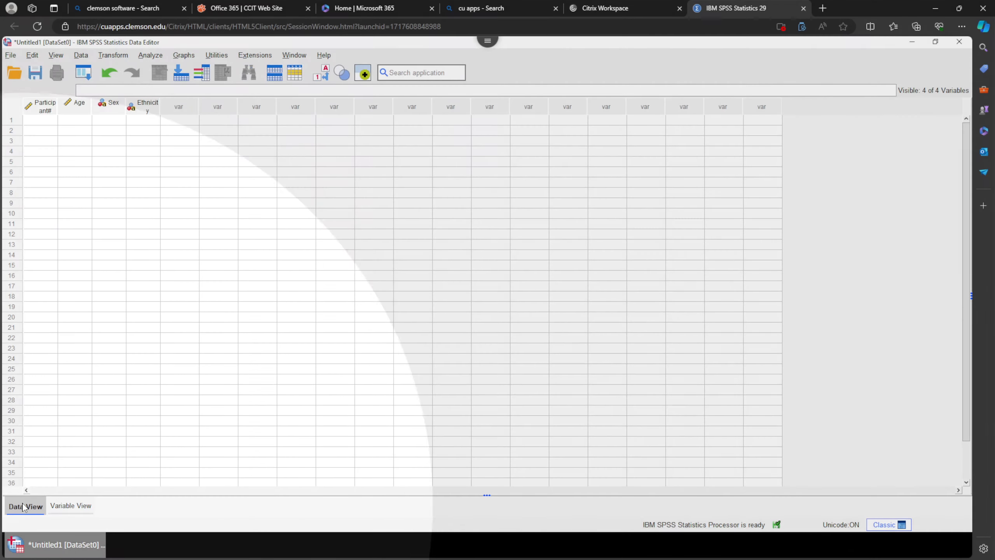
{"action": "left_click_drag", "start_coordinate": [58, 111], "coordinate": [83, 107]}
{"action": "left_click_drag", "start_coordinate": [186, 106], "coordinate": [218, 105]}
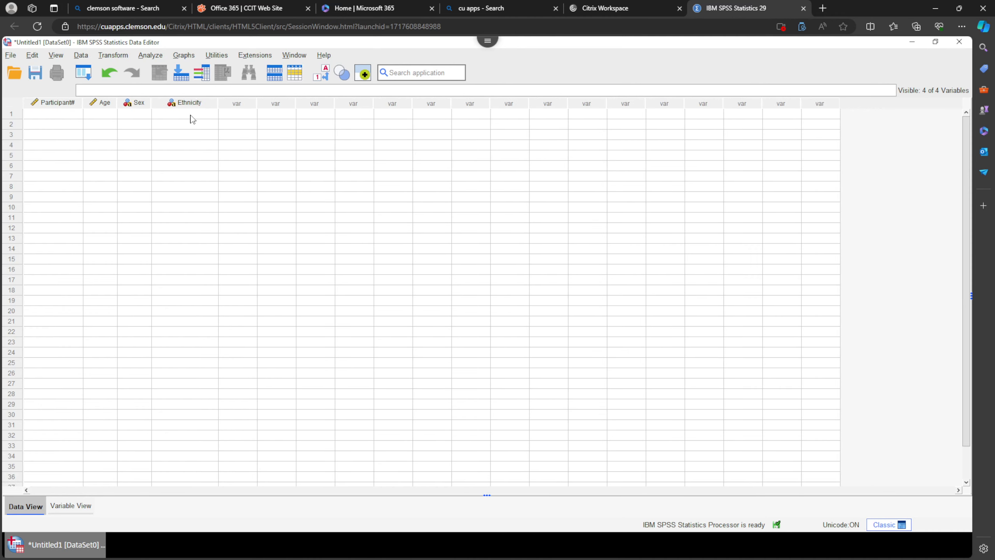
Step: Select the four variable columns and rows 1–5, then return to Excel
{"action": "left_click", "coordinate": [72, 104]}
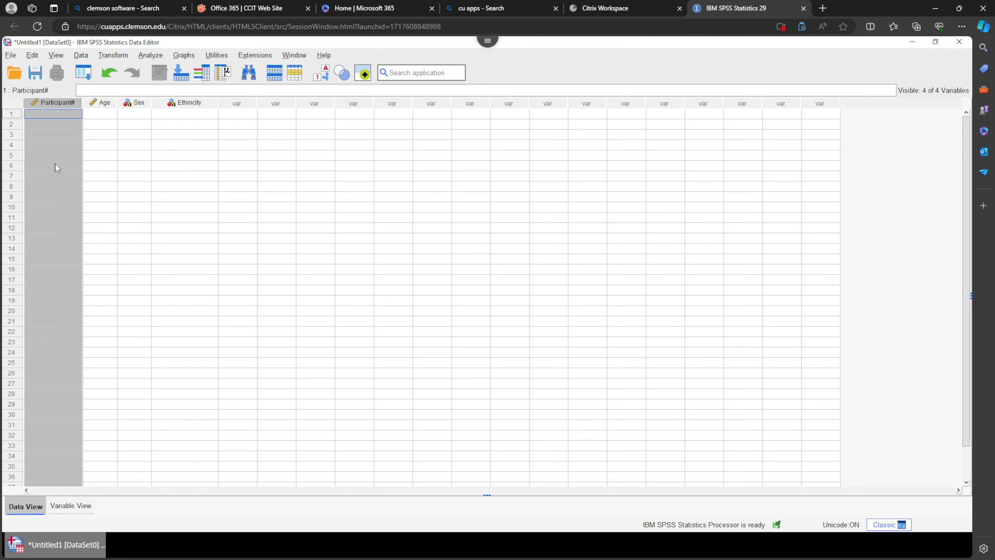
{"action": "left_click", "coordinate": [102, 104]}
{"action": "left_click", "coordinate": [140, 103]}
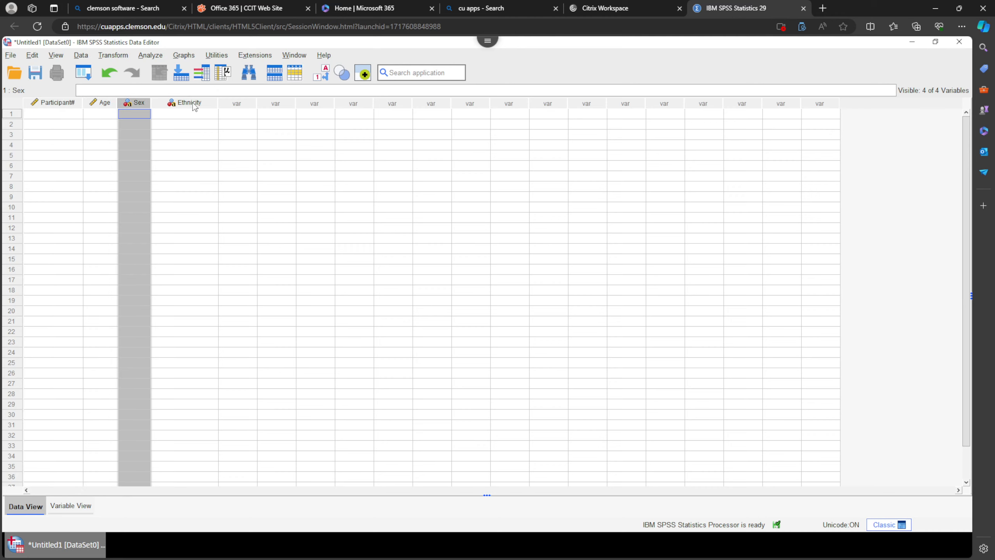
{"action": "left_click", "coordinate": [192, 103]}
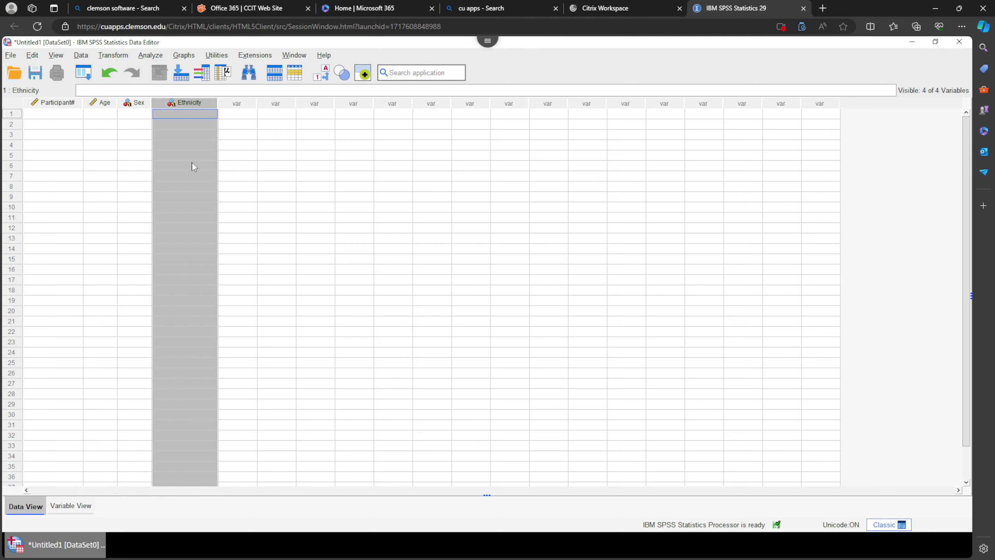
{"action": "left_click", "coordinate": [16, 114]}
{"action": "left_click", "coordinate": [11, 125]}
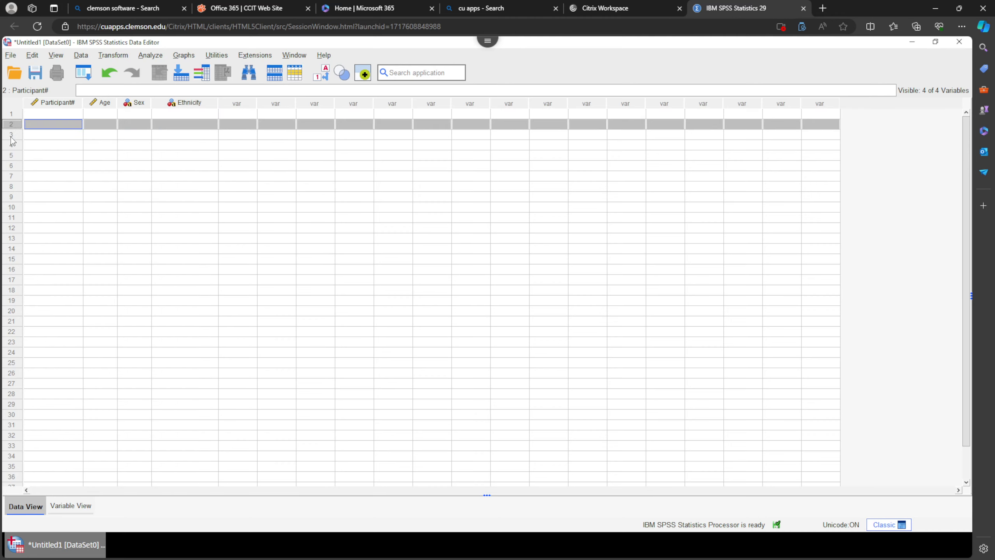
{"action": "left_click", "coordinate": [12, 134]}
{"action": "left_click", "coordinate": [12, 145]}
{"action": "left_click", "coordinate": [13, 155]}
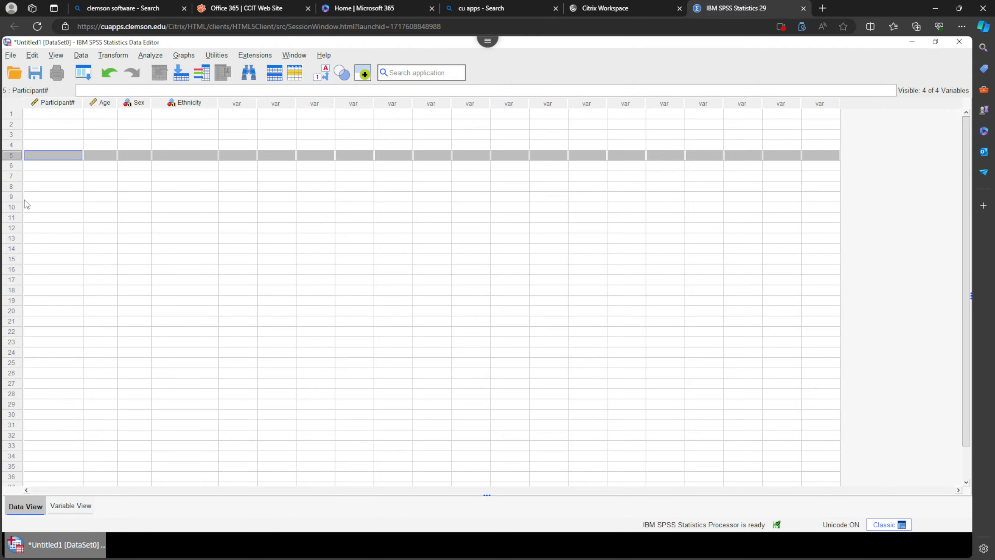
{"action": "key", "text": "alt+Tab"}
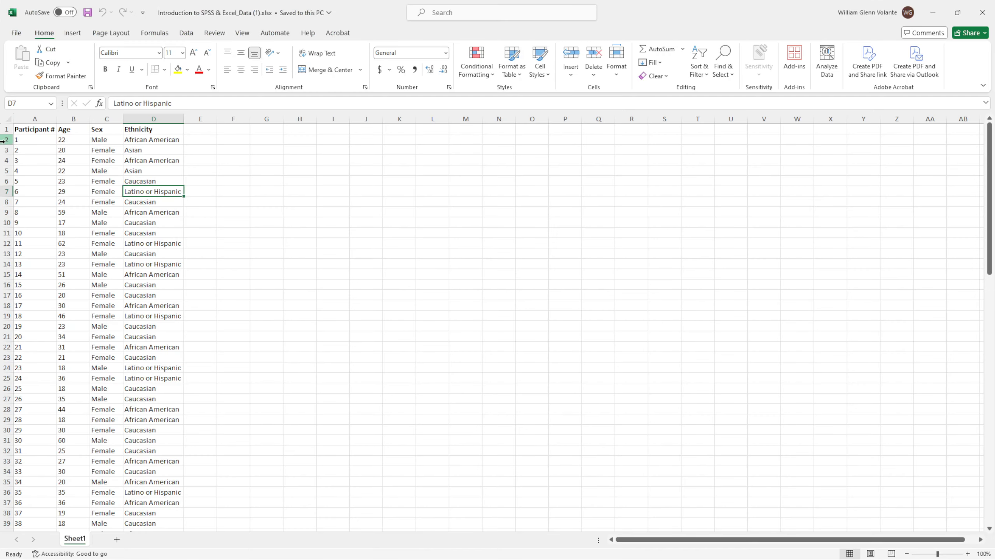
Step: Select rows 2, 5 and 7, then clear the selection by moving to cell F2
{"action": "left_click", "coordinate": [4, 140]}
{"action": "left_click", "coordinate": [4, 170]}
{"action": "left_click", "coordinate": [5, 192]}
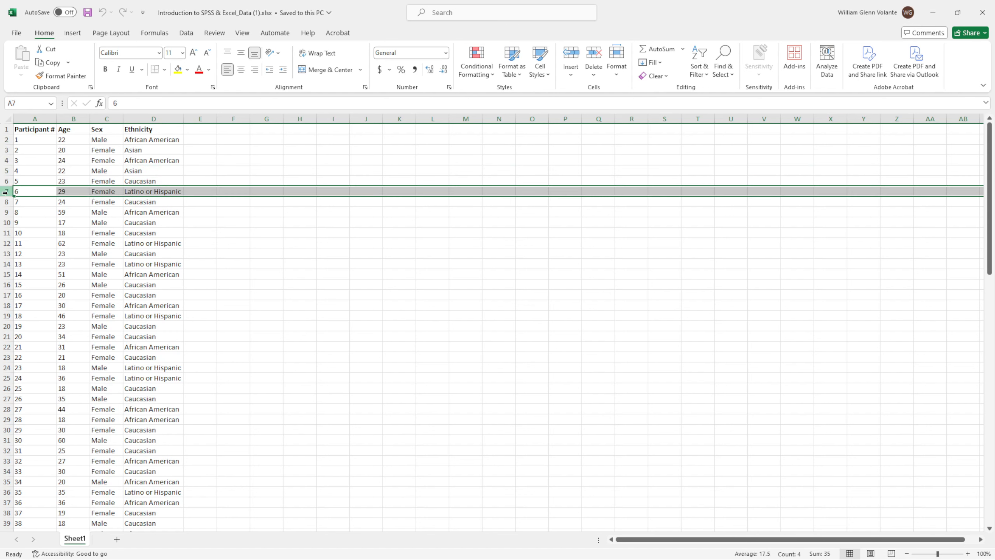
{"action": "left_click", "coordinate": [204, 137]}
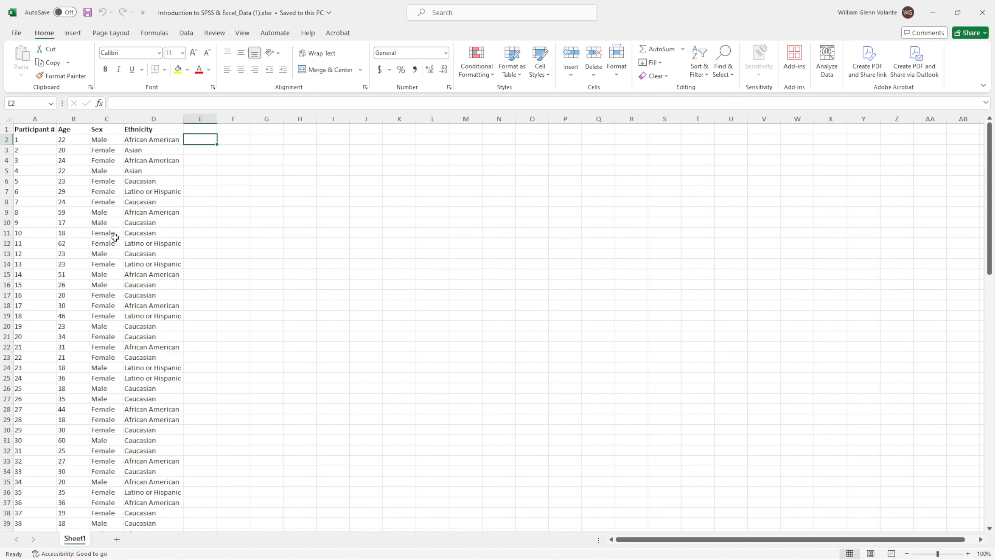
{"action": "left_click", "coordinate": [237, 136]}
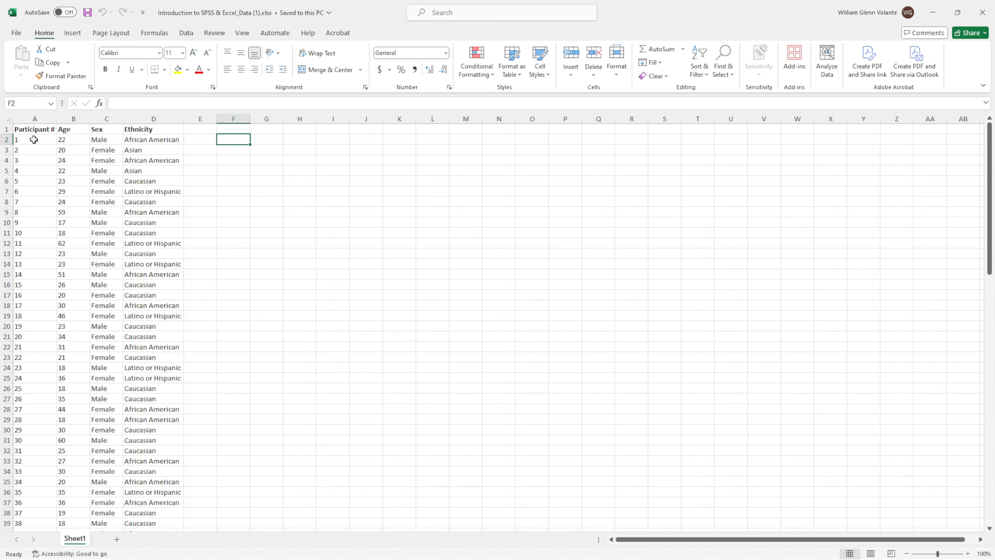
Step: Copy the participant data A2:D101 and switch back to SPSS
{"action": "left_click_drag", "start_coordinate": [34, 139], "coordinate": [163, 517]}
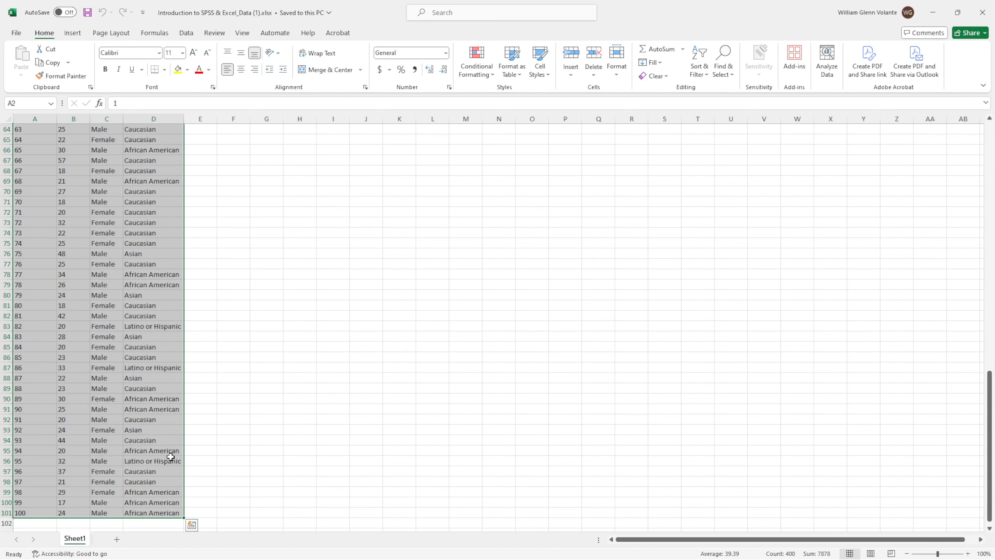
{"action": "scroll", "coordinate": [143, 357], "scroll_direction": "up", "scroll_amount": 3}
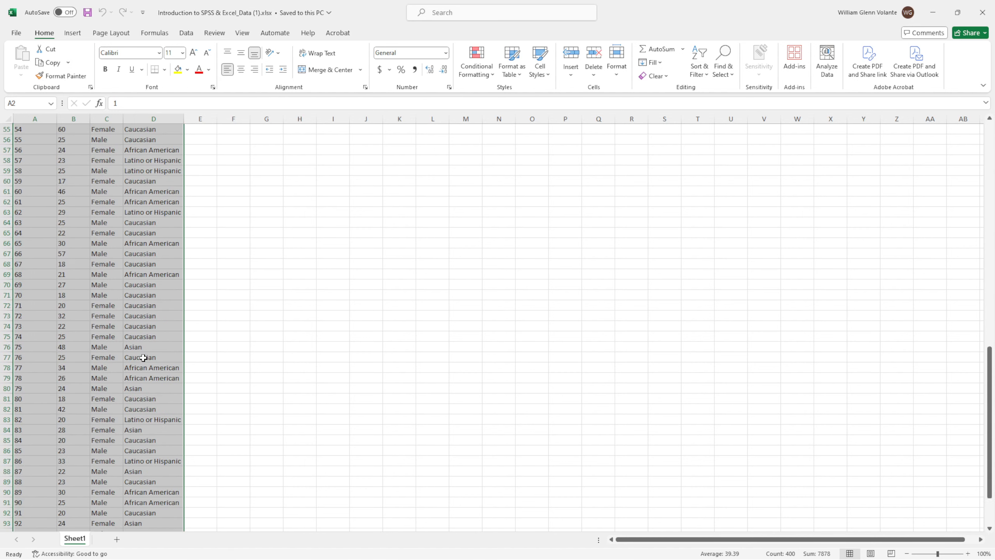
{"action": "scroll", "coordinate": [143, 358], "scroll_direction": "up", "scroll_amount": 18}
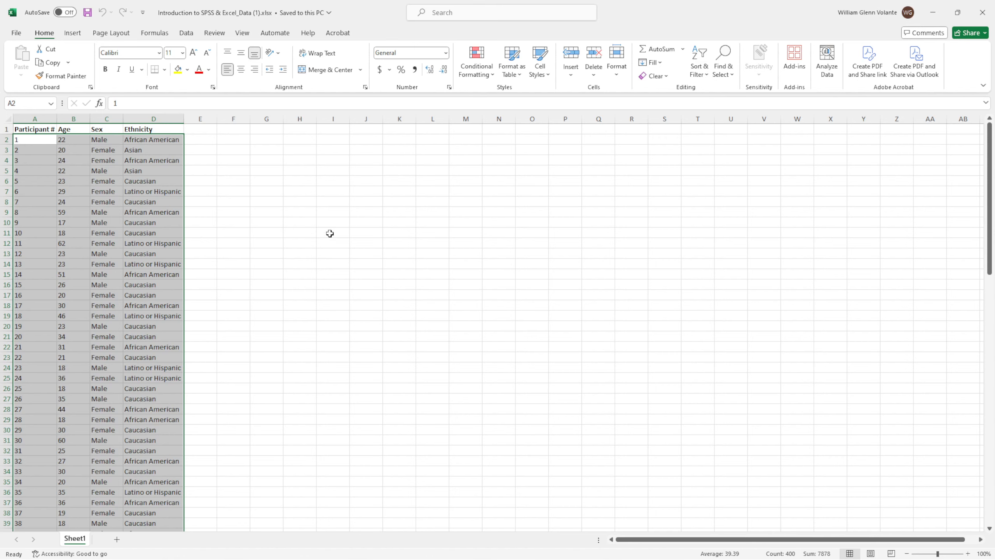
{"action": "right_click", "coordinate": [126, 207]}
{"action": "left_click", "coordinate": [172, 245]}
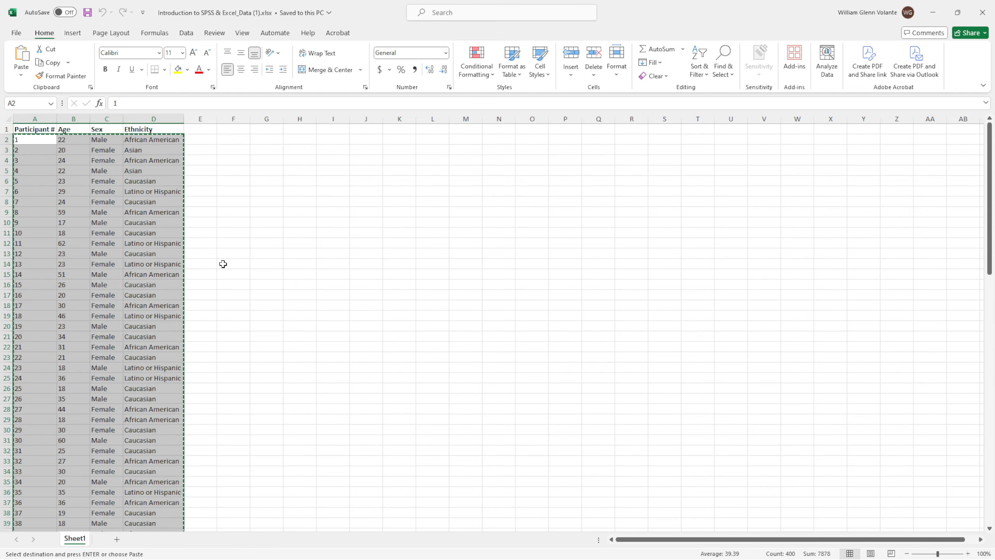
{"action": "key", "text": "alt+Tab"}
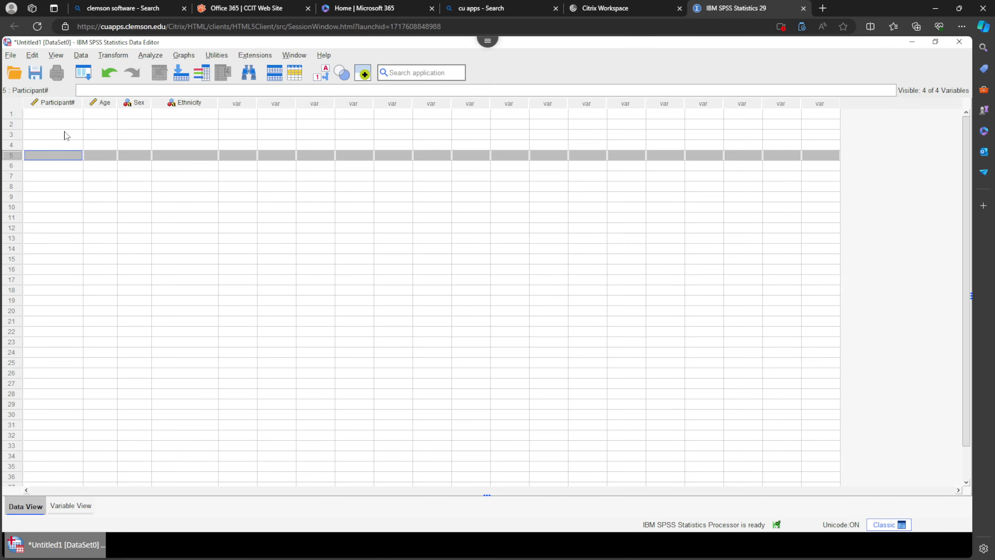
Step: Settle on the first Participant# cell in Data View, dismissing its context menu unused
{"action": "left_click", "coordinate": [54, 114]}
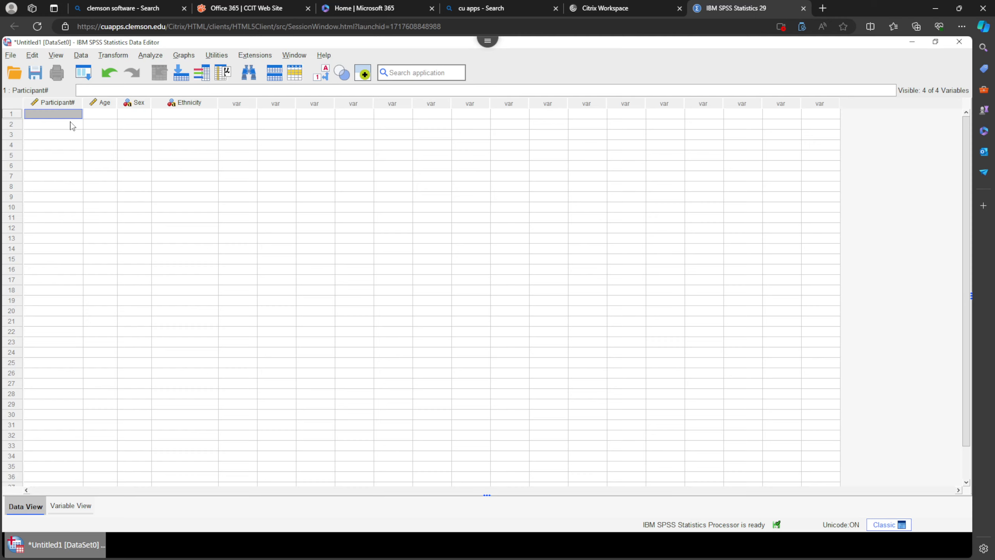
{"action": "left_click", "coordinate": [101, 117]}
{"action": "left_click", "coordinate": [51, 124]}
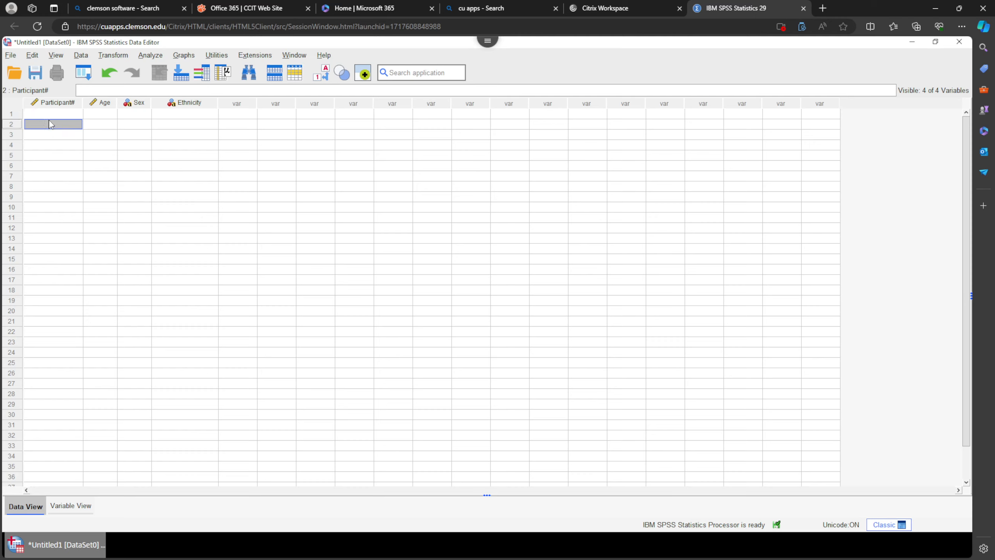
{"action": "left_click", "coordinate": [48, 114]}
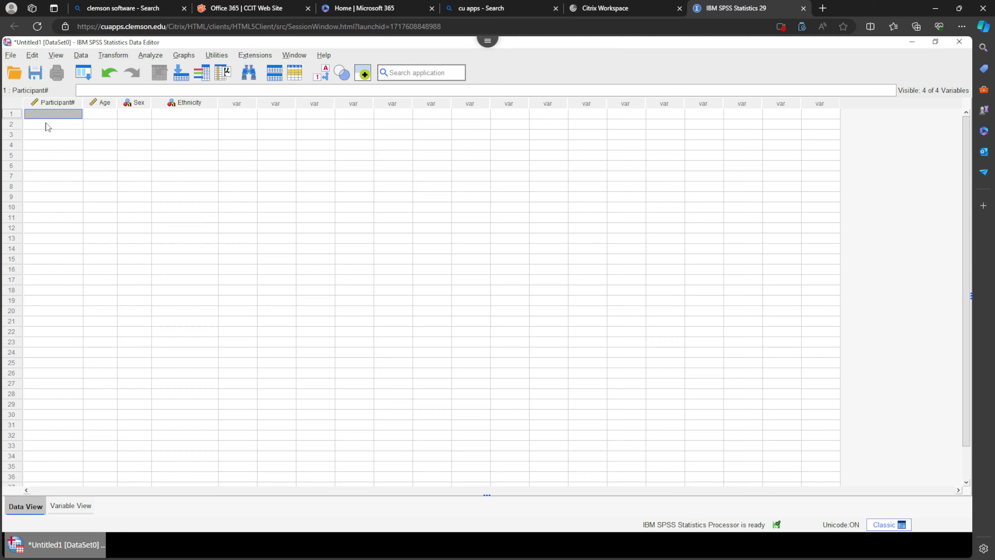
{"action": "left_click", "coordinate": [46, 124]}
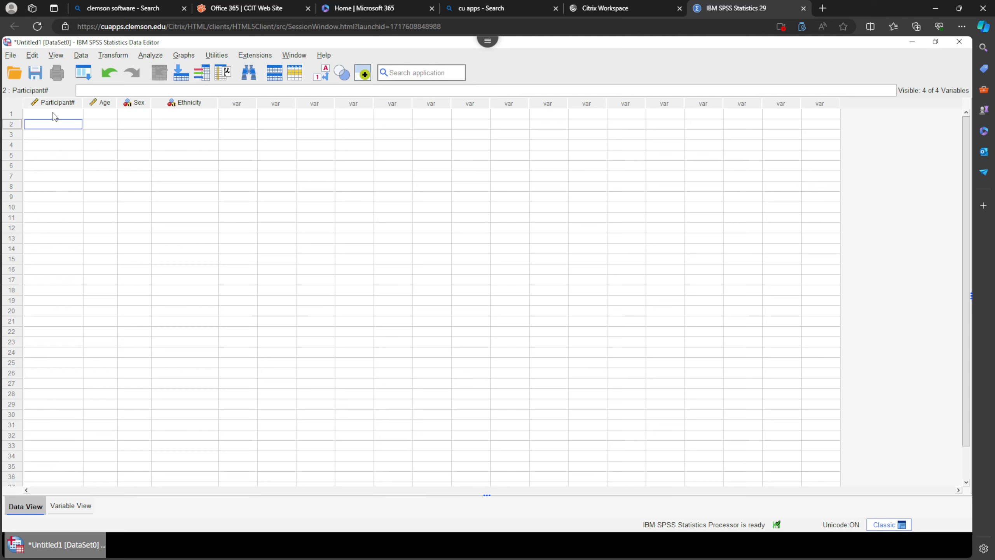
{"action": "left_click", "coordinate": [53, 114]}
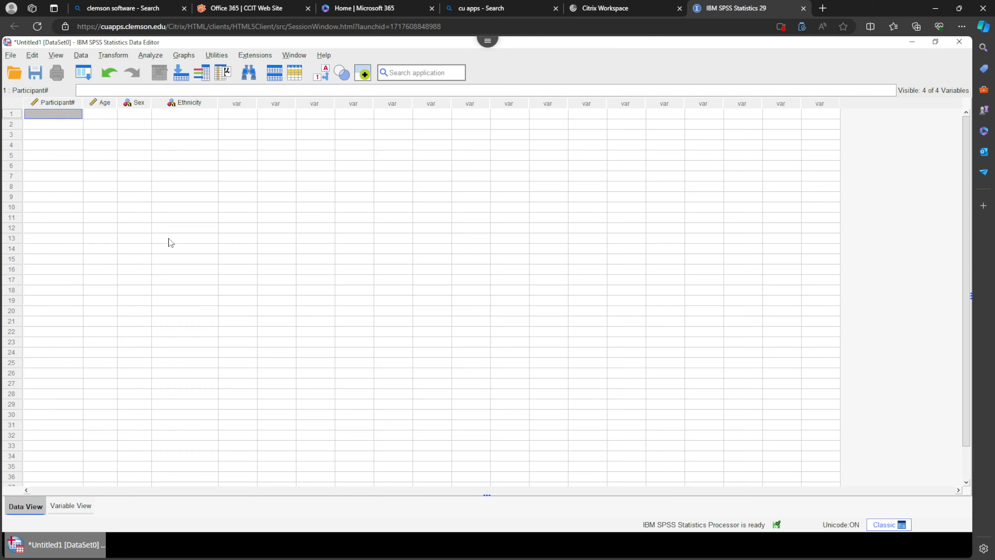
{"action": "right_click", "coordinate": [49, 117]}
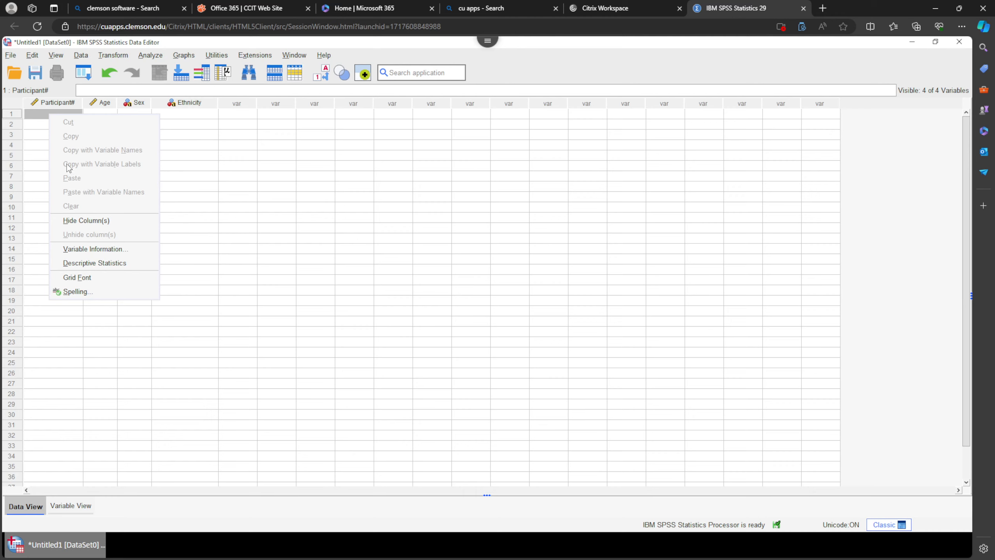
{"action": "left_click", "coordinate": [45, 116]}
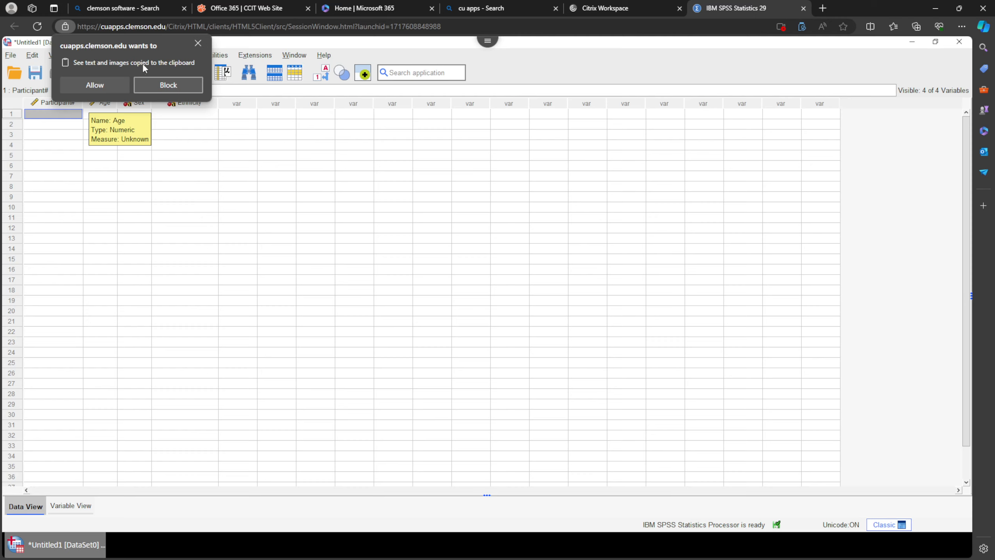
Step: Allow clipboard access and paste the Excel data starting at the first Participant# cell
{"action": "left_click", "coordinate": [94, 85]}
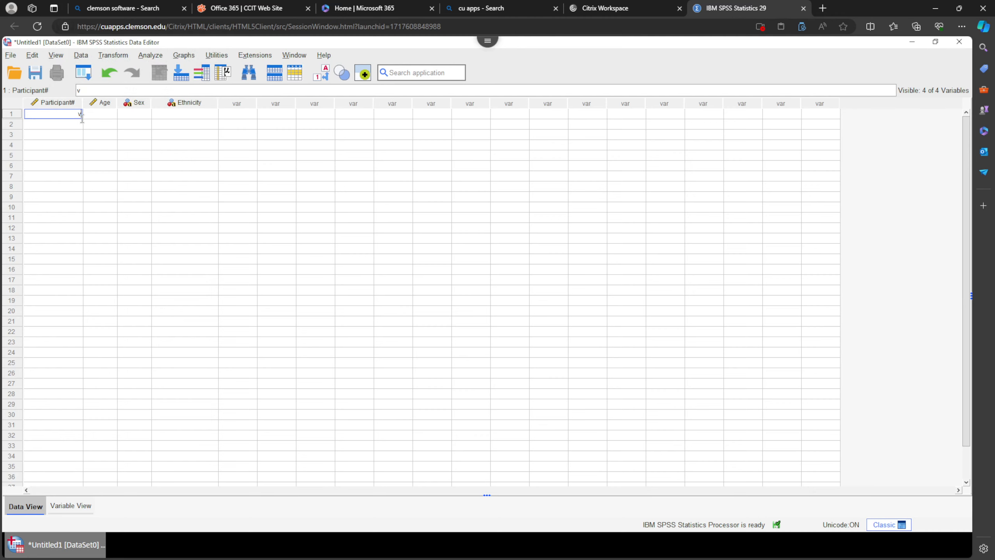
{"action": "key", "text": "Escape"}
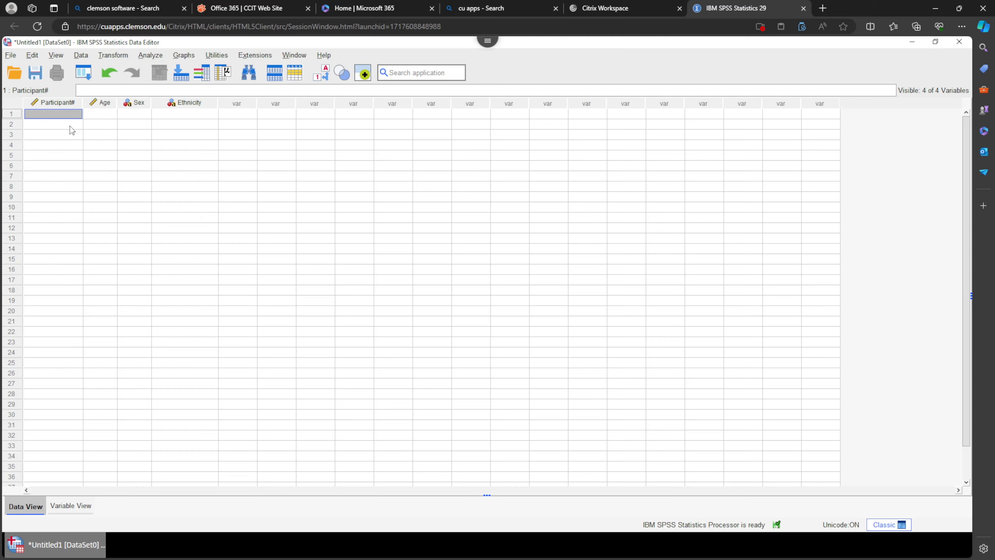
{"action": "left_click", "coordinate": [69, 125]}
{"action": "left_click", "coordinate": [55, 111]}
{"action": "key", "text": "ctrl+v"}
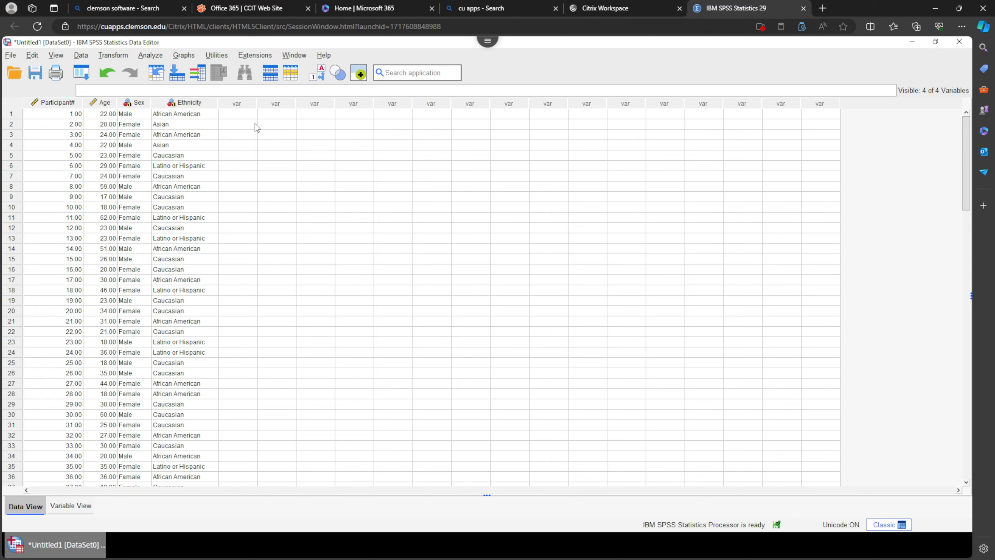
Step: Dismiss the context and Edit menus, return to Excel and clear the copy marquee
{"action": "right_click", "coordinate": [277, 116]}
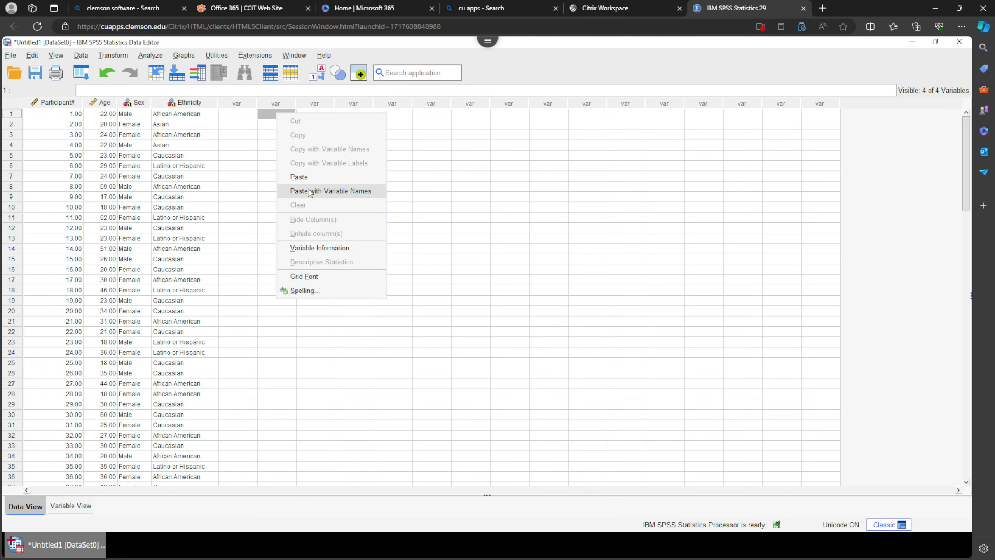
{"action": "left_click", "coordinate": [269, 115]}
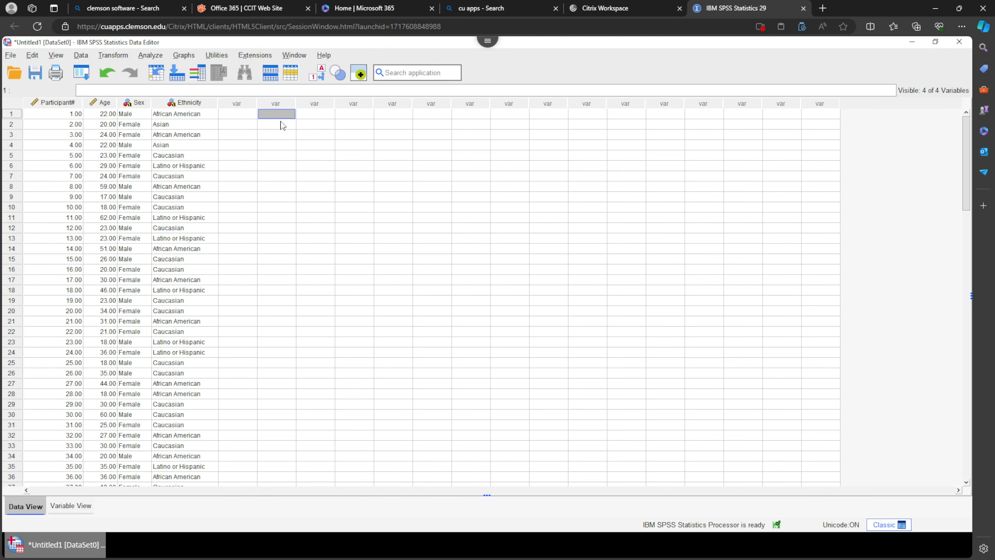
{"action": "left_click", "coordinate": [35, 56]}
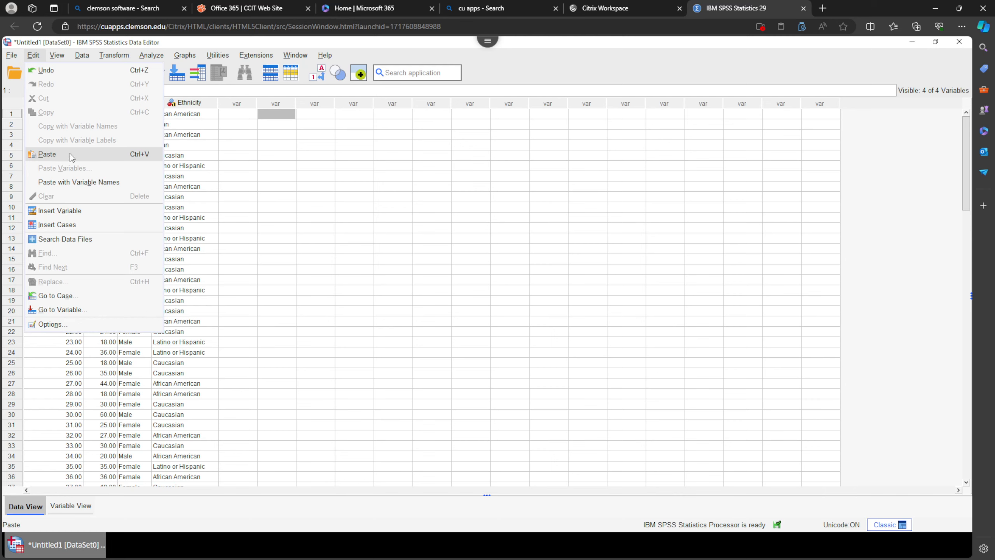
{"action": "left_click", "coordinate": [280, 115]}
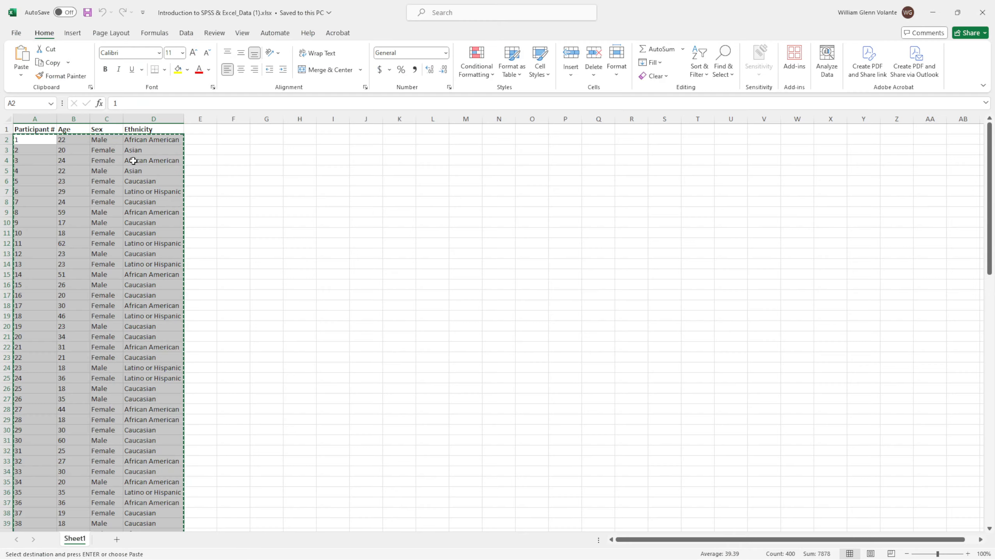
{"action": "left_click", "coordinate": [233, 180]}
{"action": "key", "text": "Escape"}
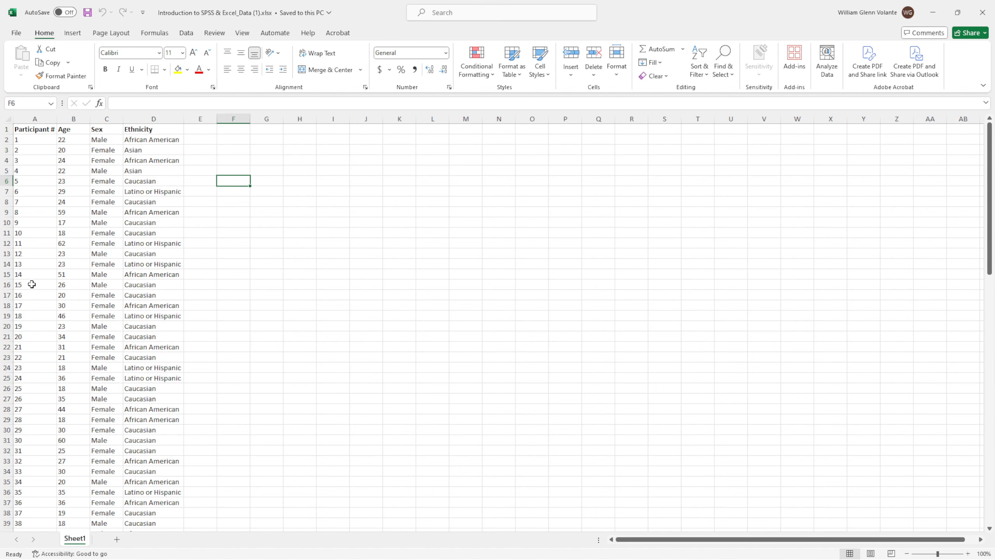
{"action": "left_click", "coordinate": [212, 132]}
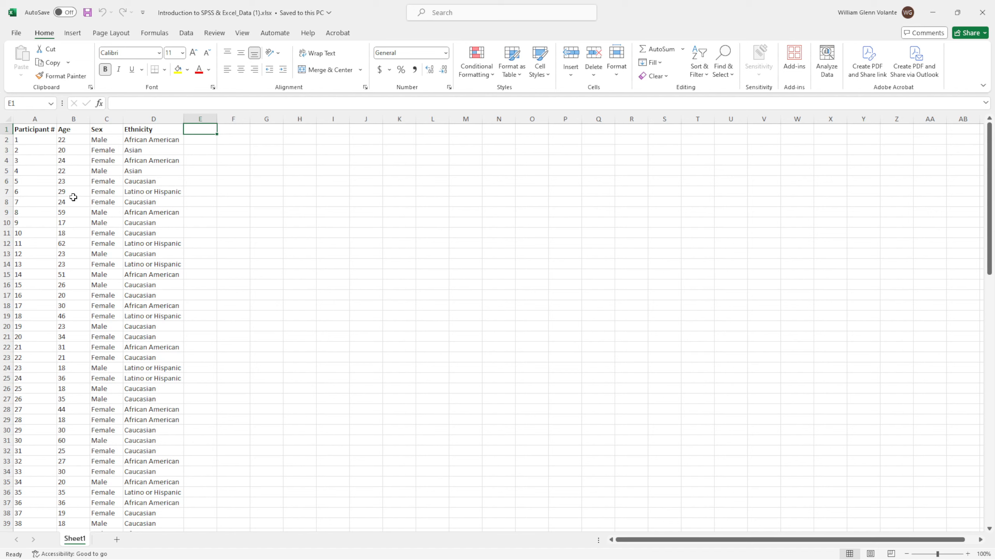
{"action": "left_click", "coordinate": [72, 222]}
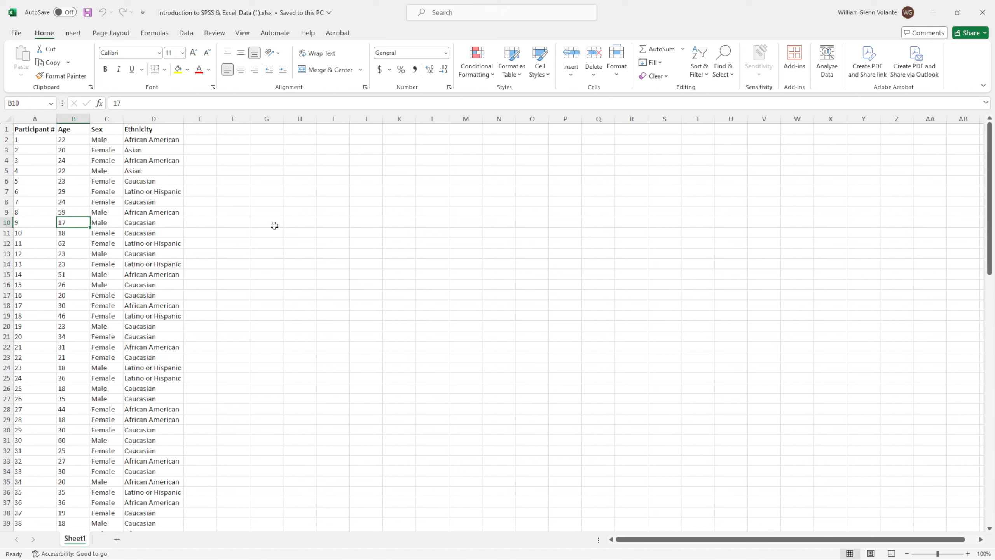
{"action": "scroll", "coordinate": [71, 171], "scroll_direction": "down", "scroll_amount": 7}
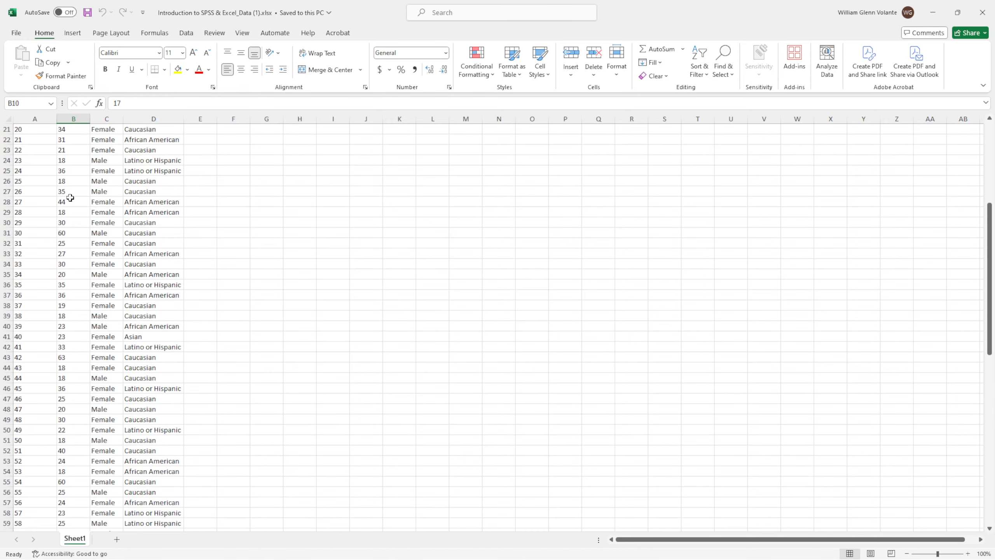
{"action": "scroll", "coordinate": [70, 198], "scroll_direction": "up", "scroll_amount": 7}
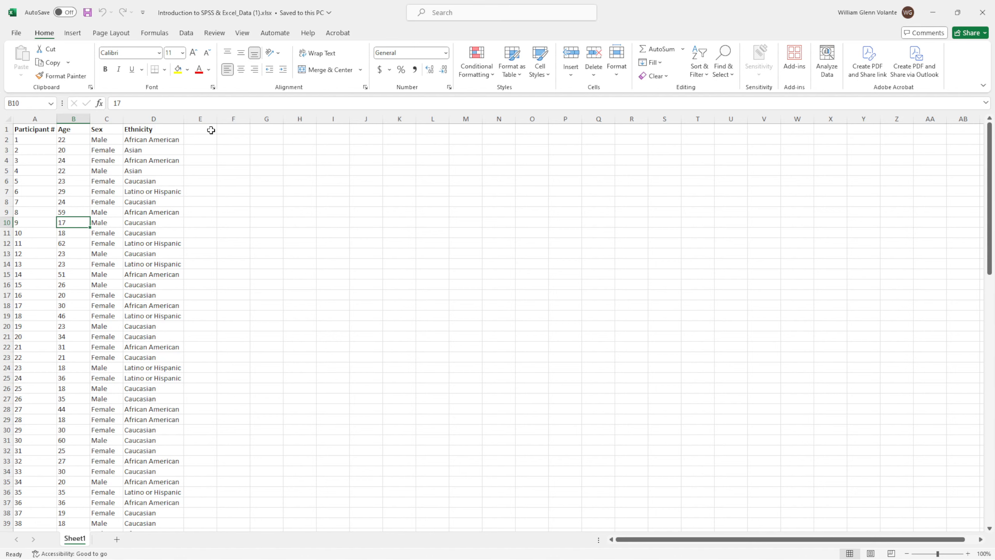
{"action": "left_click", "coordinate": [233, 131]}
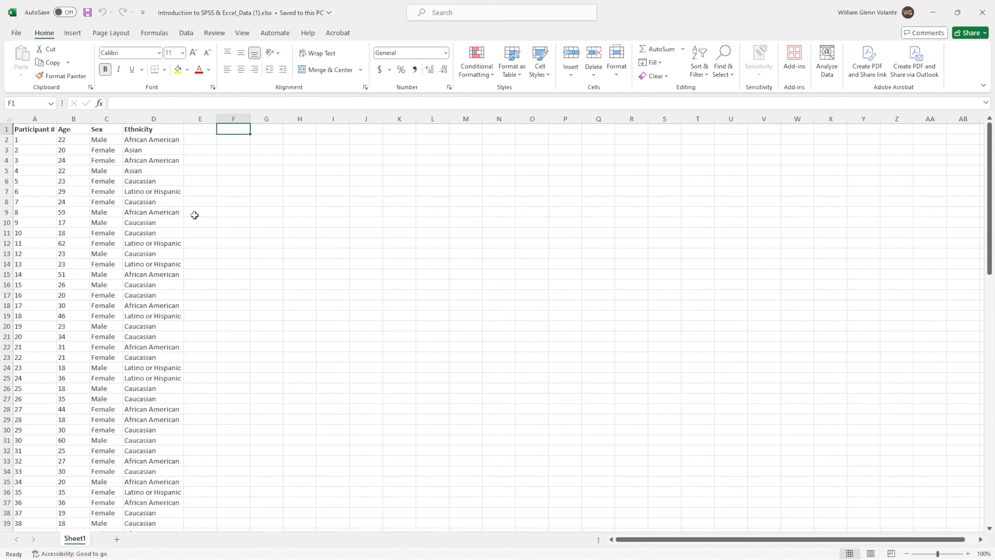
{"action": "left_click", "coordinate": [204, 128]}
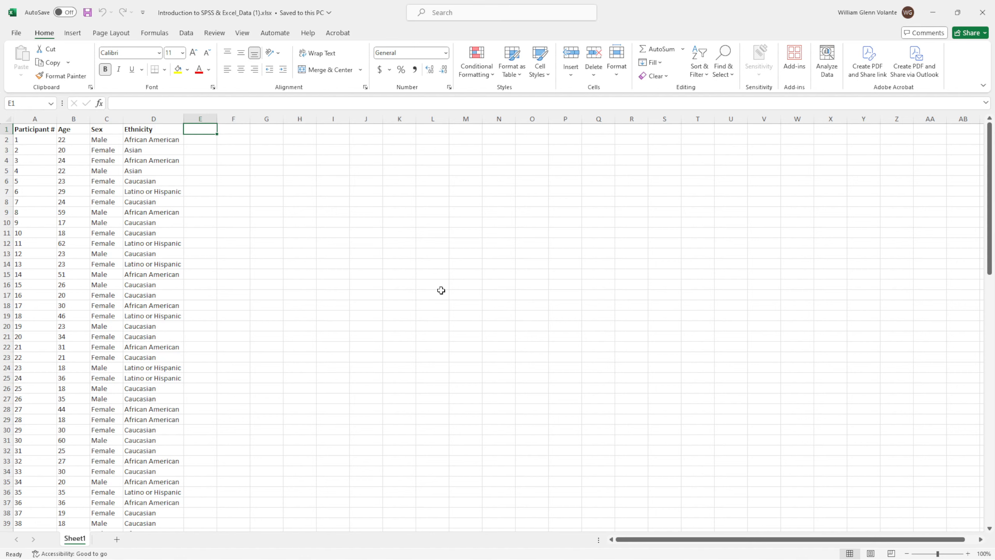
Step: Enter the heading Underage in E1 and begin a formula in E2
{"action": "type", "text": "Underage"}
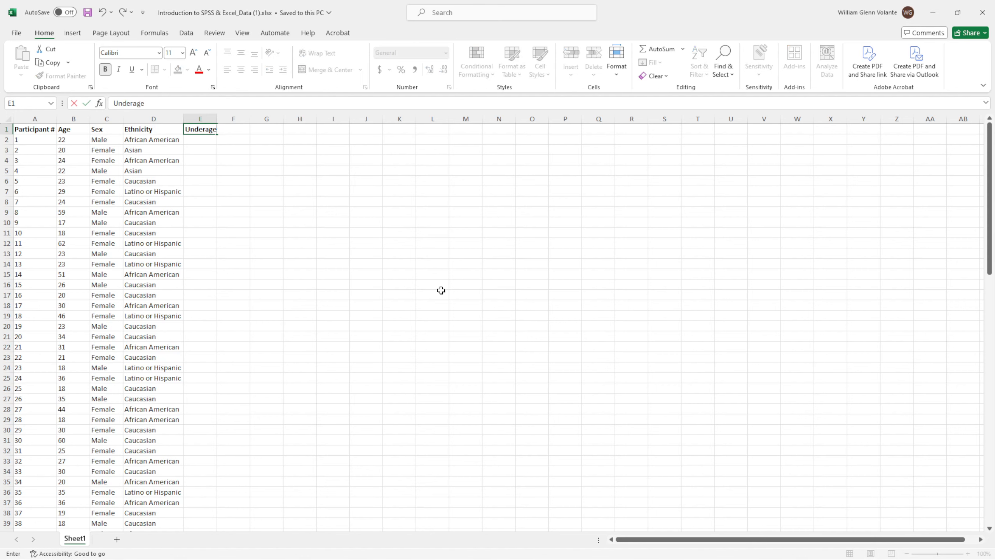
{"action": "key", "text": "Return"}
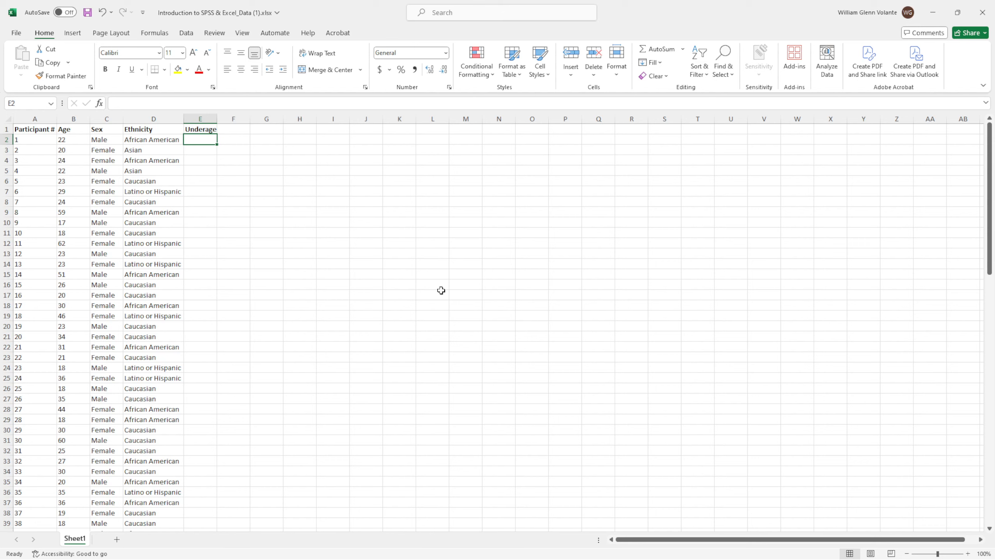
{"action": "type", "text": "="}
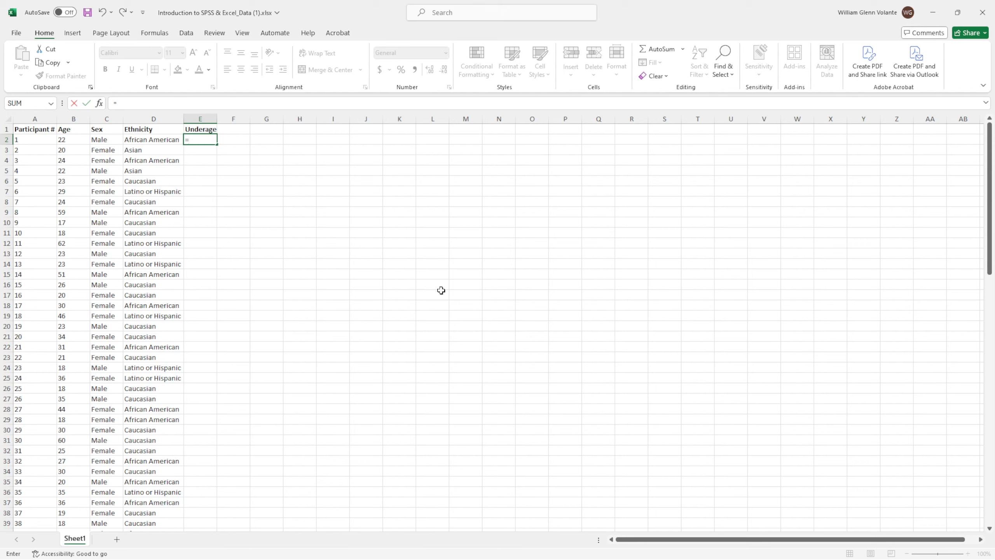
Step: Enter =IF(B2<18,1,0) in E2, returning 0 for participant 1's age of 22
{"action": "type", "text": "if"}
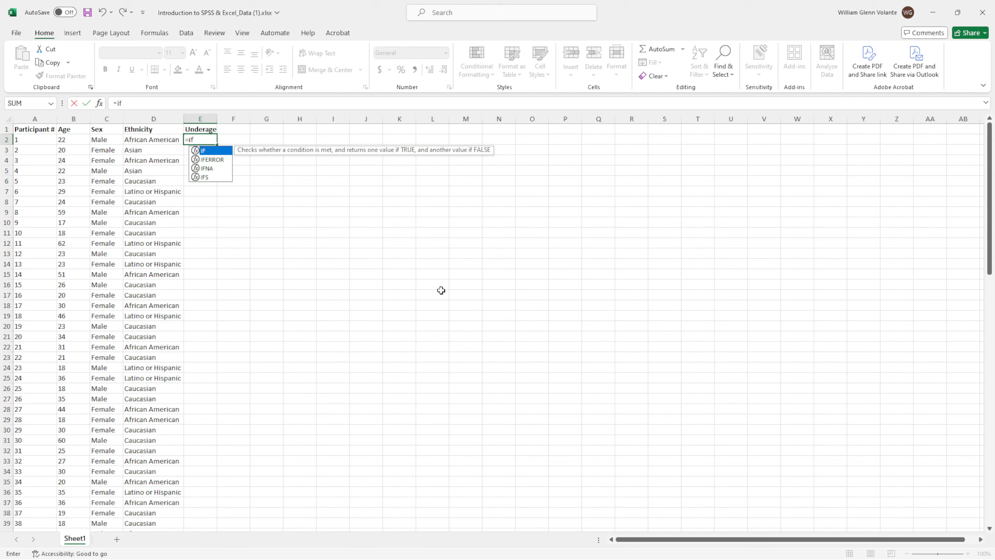
{"action": "double_click", "coordinate": [204, 154]}
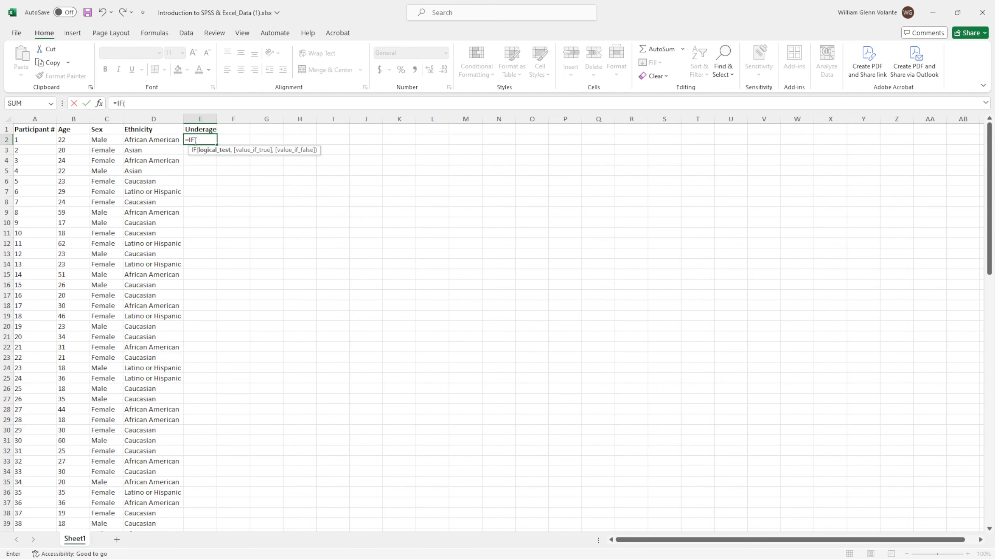
{"action": "left_click", "coordinate": [71, 140]}
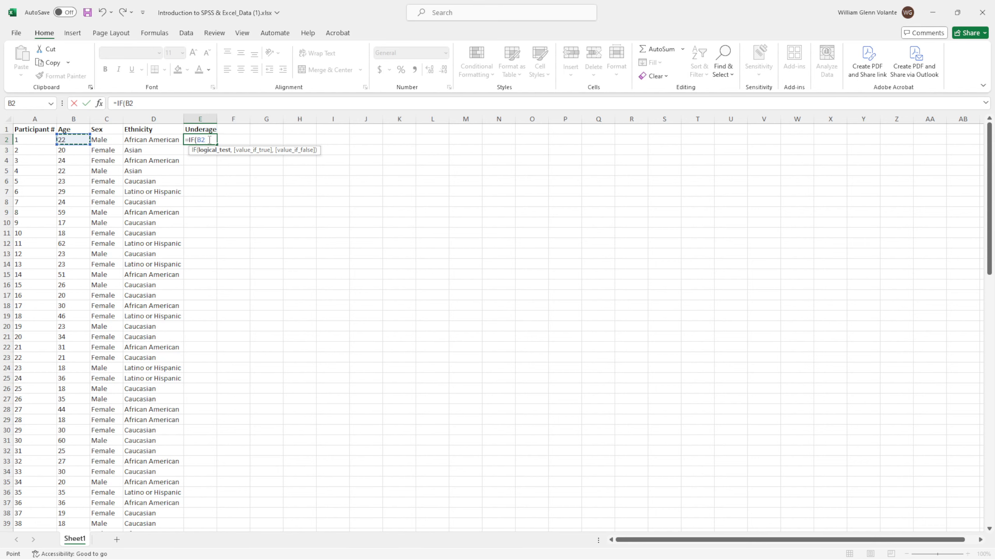
{"action": "type", "text": "<18"}
{"action": "type", "text": ","}
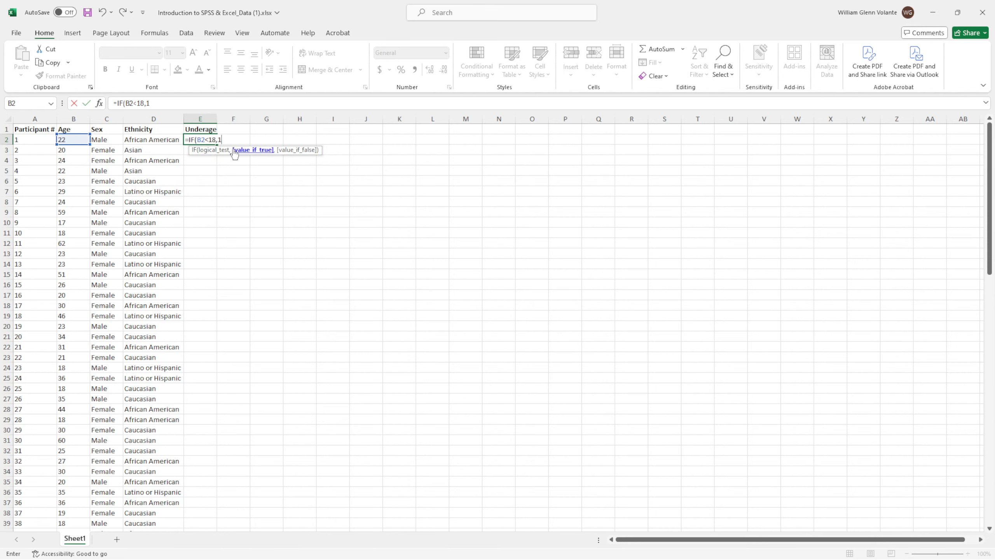
{"action": "type", "text": "1,"}
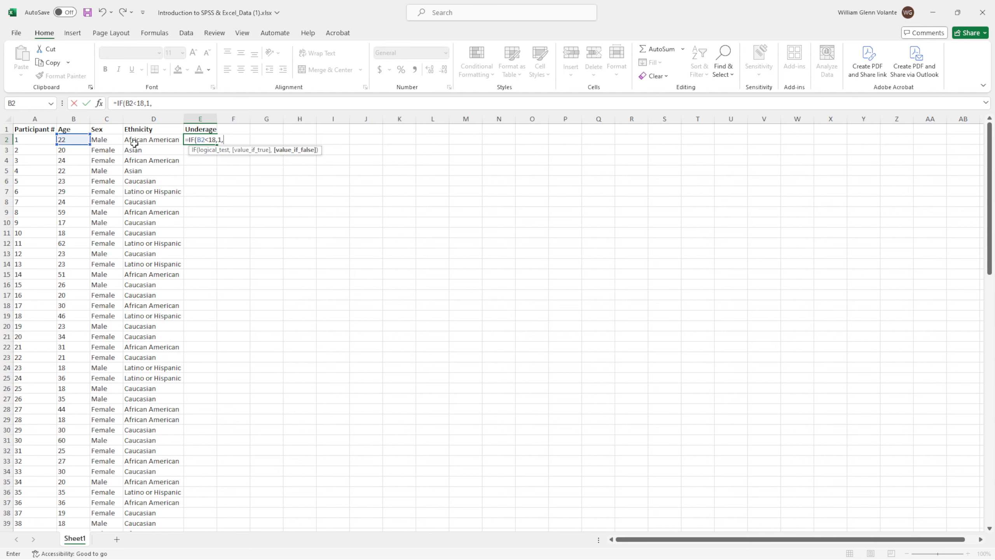
{"action": "type", "text": "0)"}
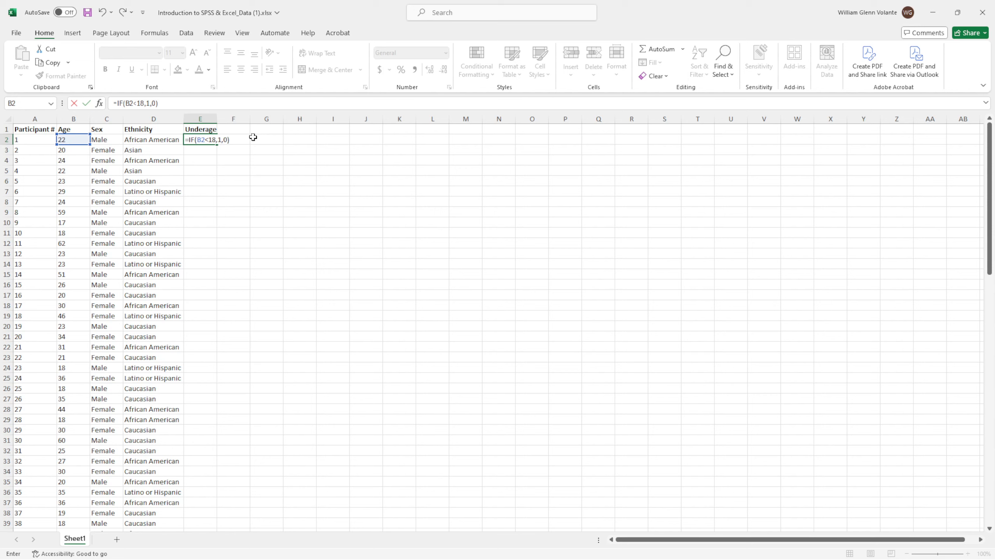
{"action": "key", "text": "Return"}
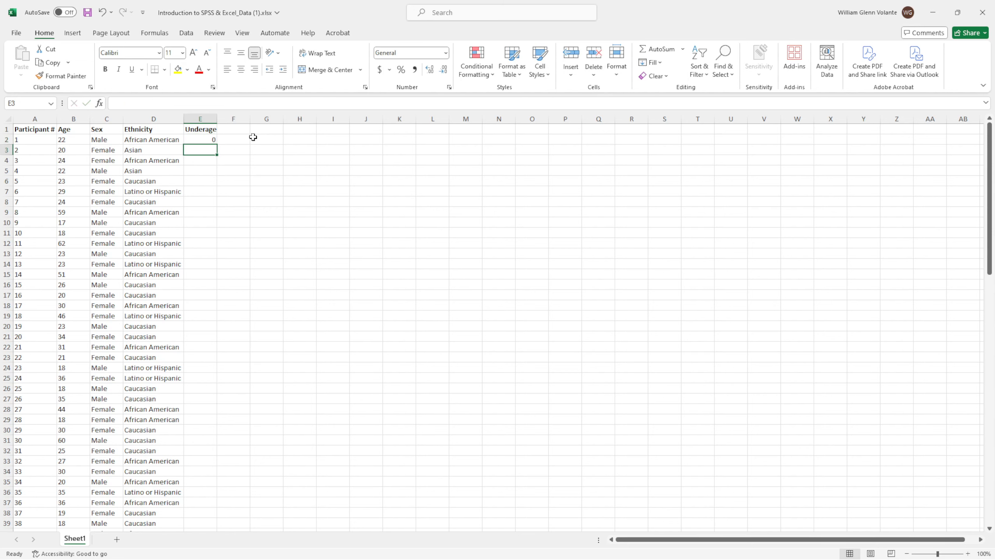
Step: Compare the underage formula in E2 with participant 1's age in B2
{"action": "left_click", "coordinate": [207, 139]}
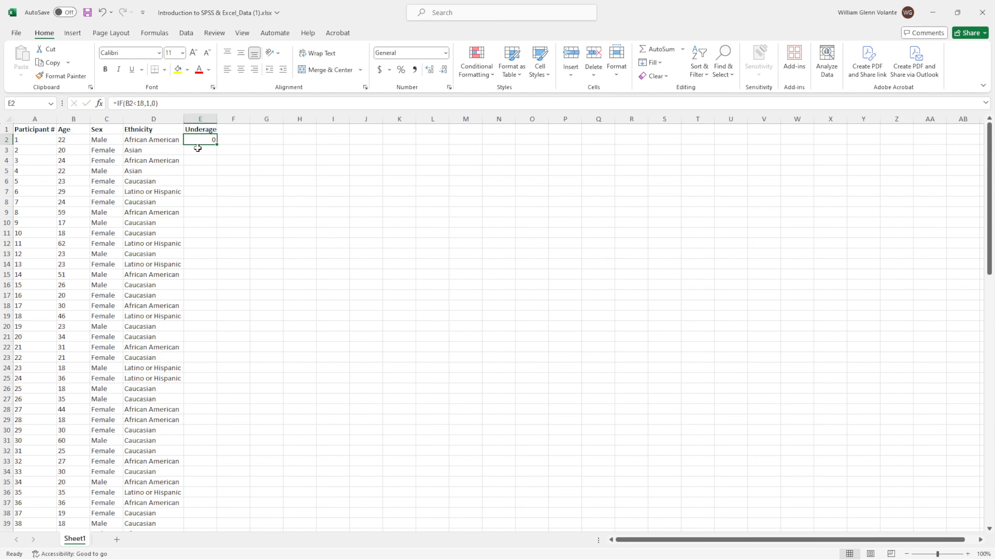
{"action": "left_click", "coordinate": [83, 139]}
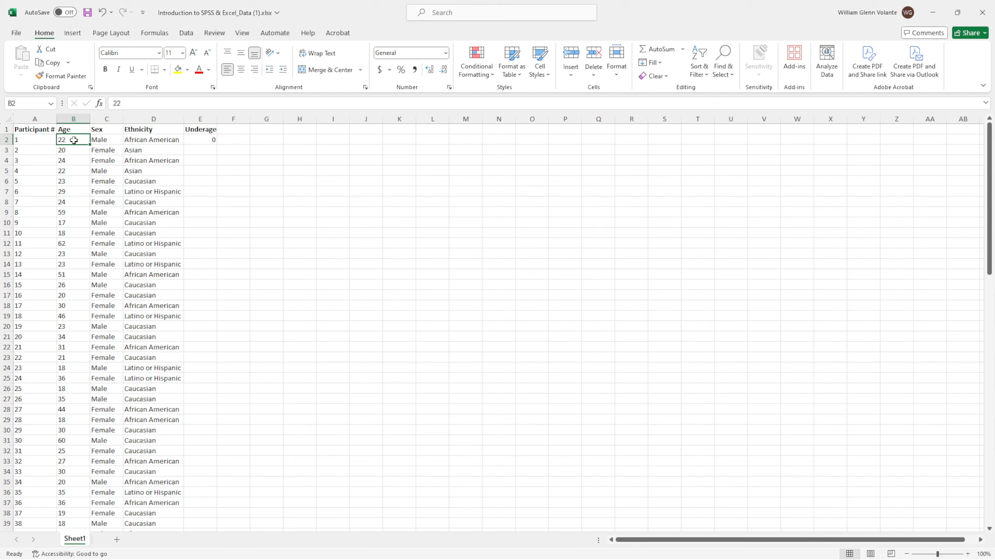
{"action": "left_click", "coordinate": [209, 137]}
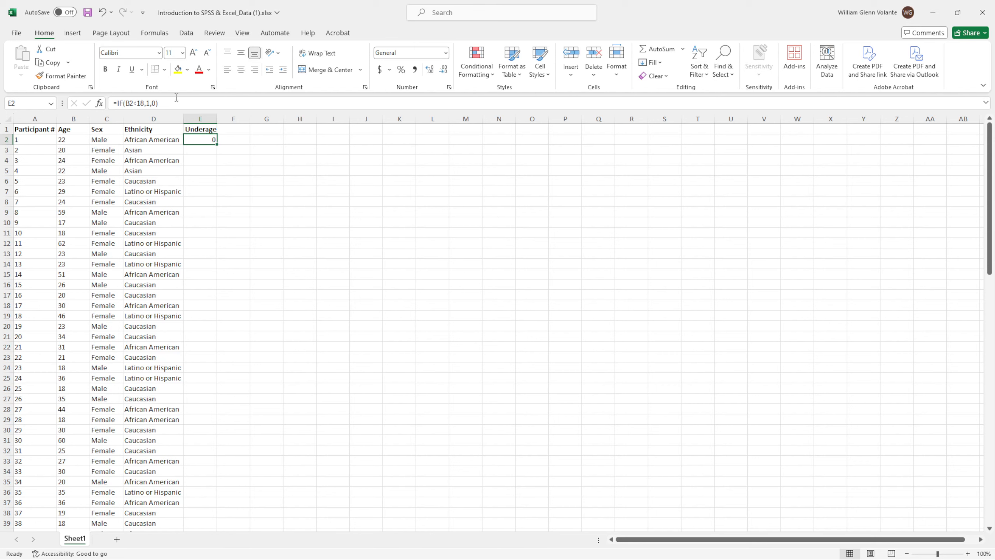
Step: Fill the underage formula down to E101 and check E100's age reference in the formula bar
{"action": "double_click", "coordinate": [217, 144]}
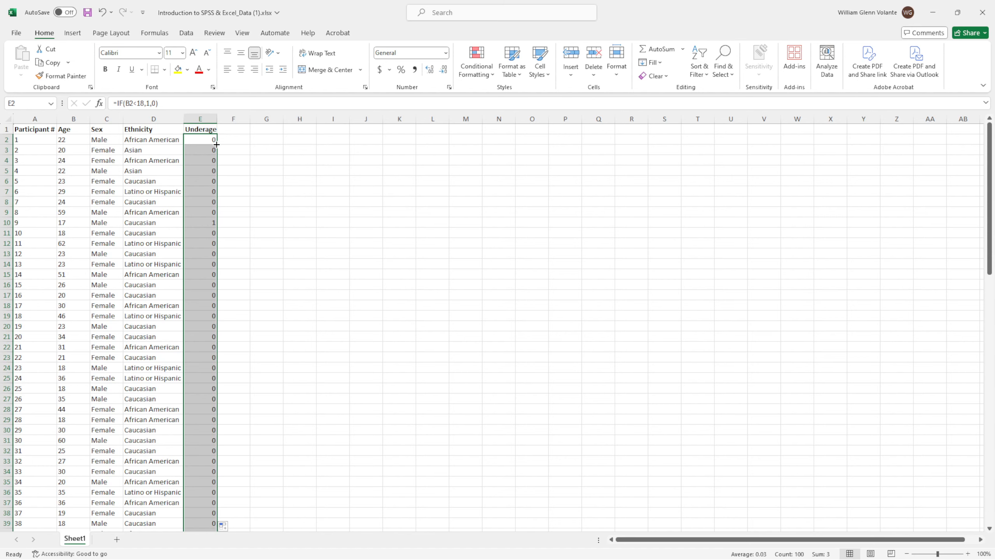
{"action": "scroll", "coordinate": [203, 199], "scroll_direction": "down", "scroll_amount": 19}
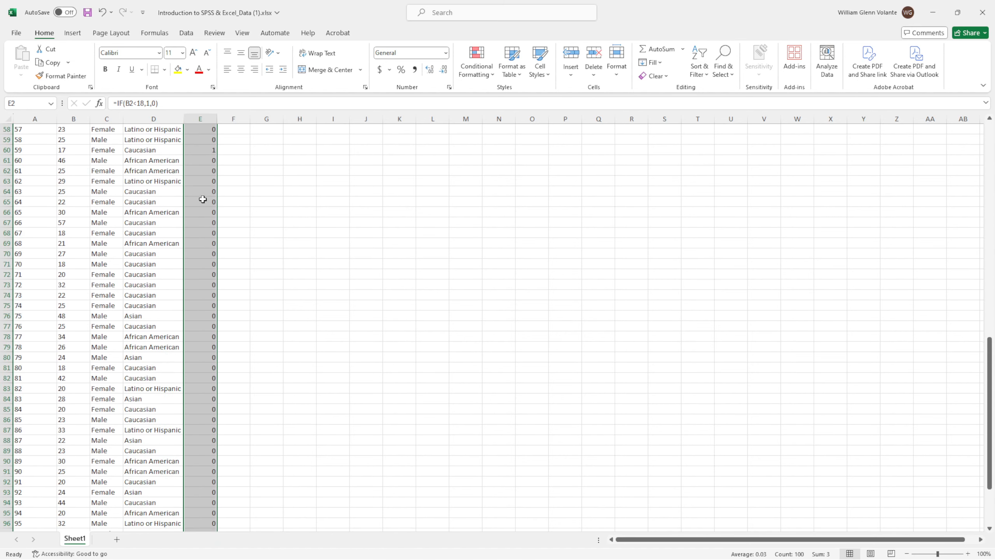
{"action": "scroll", "coordinate": [203, 199], "scroll_direction": "down", "scroll_amount": 10}
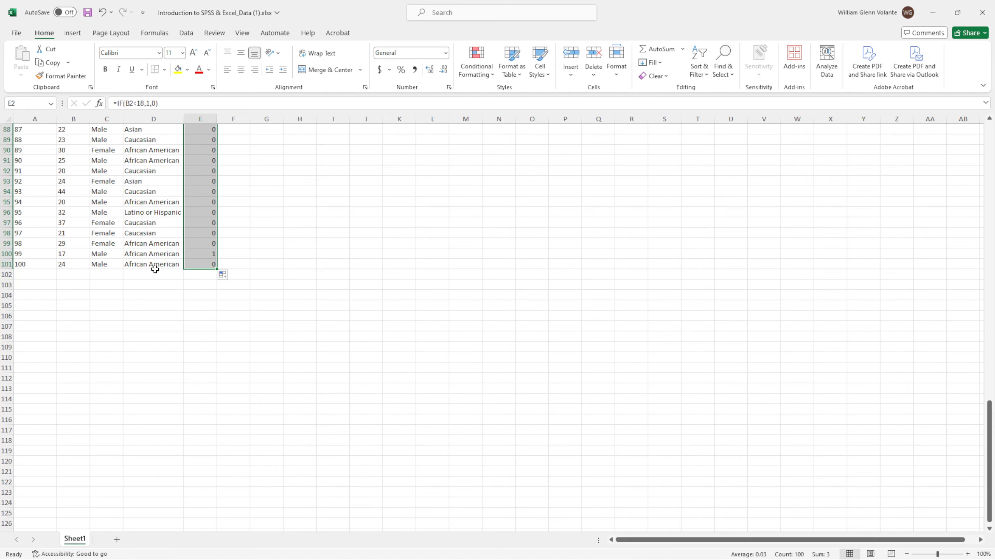
{"action": "left_click", "coordinate": [256, 212]}
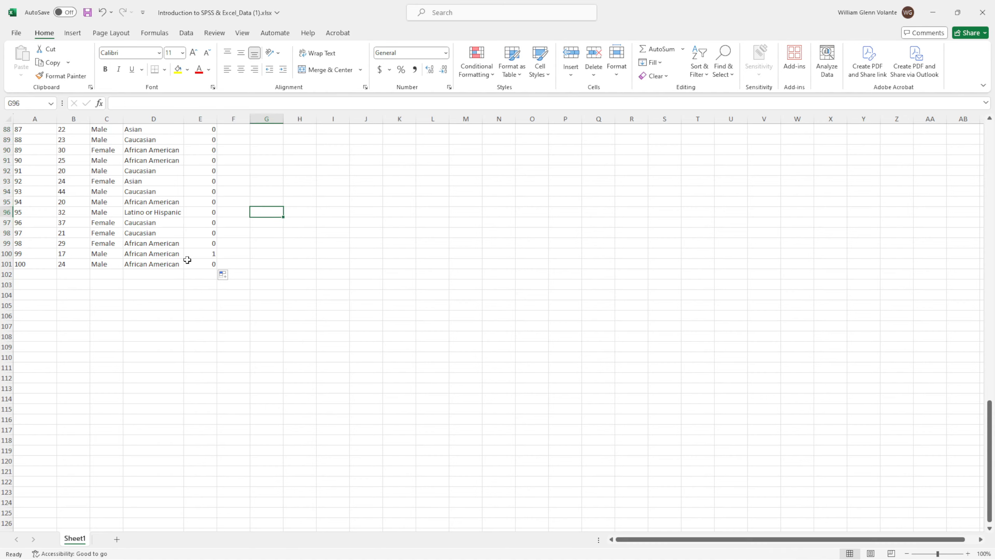
{"action": "left_click", "coordinate": [207, 252]}
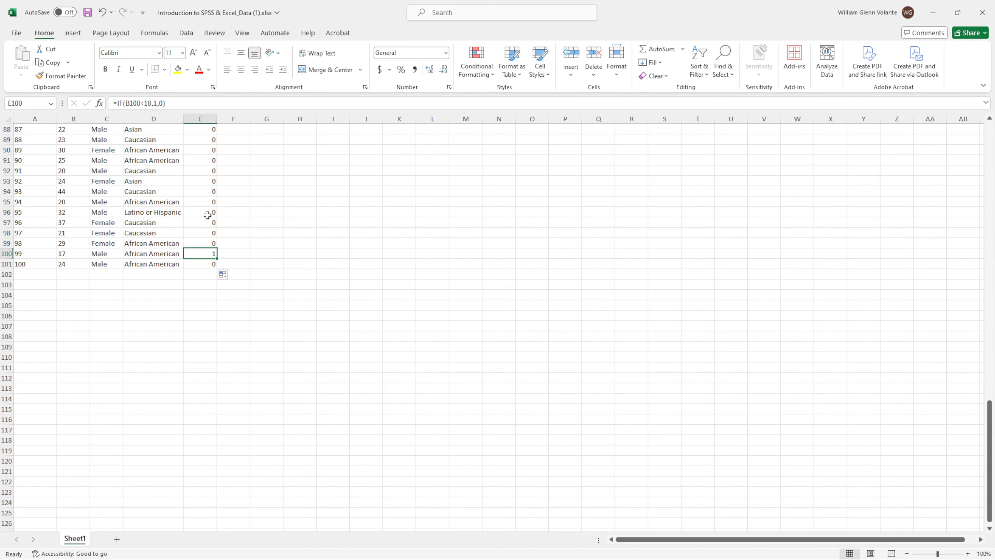
{"action": "left_click", "coordinate": [198, 101]}
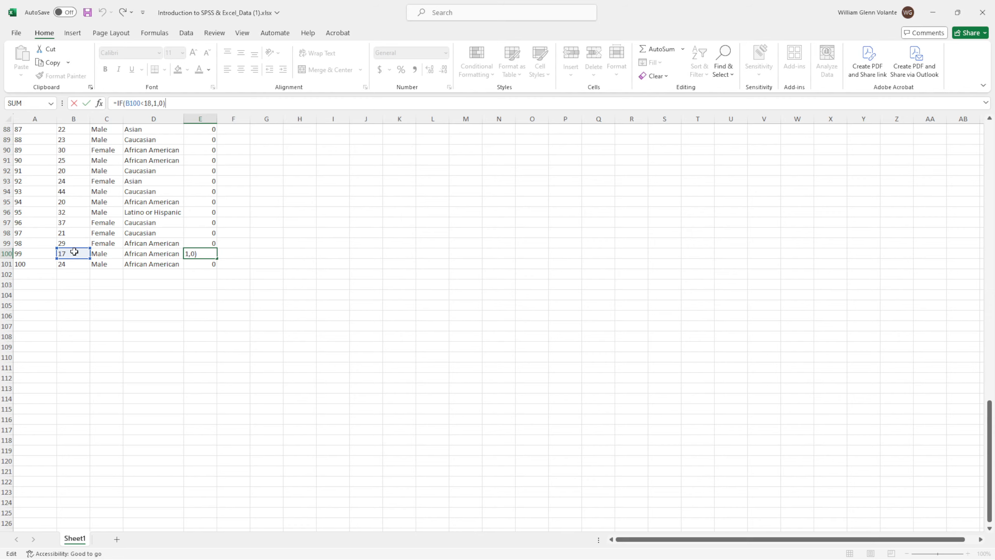
Step: Confirm E100's formula, then verify the Underage flags against ages in rows 60 and 10
{"action": "key", "text": "Escape"}
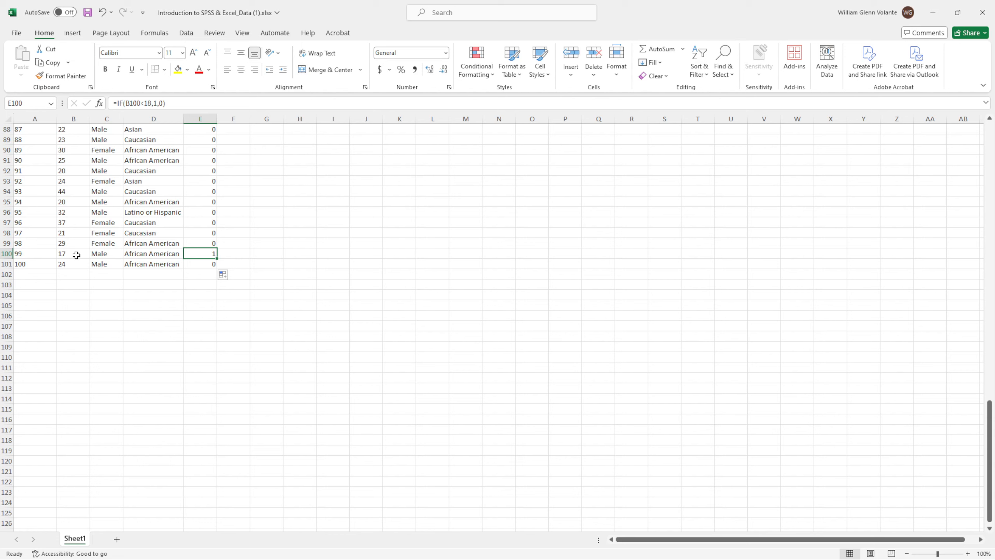
{"action": "scroll", "coordinate": [205, 219], "scroll_direction": "up", "scroll_amount": 12}
{"action": "scroll", "coordinate": [204, 219], "scroll_direction": "up", "scroll_amount": 1}
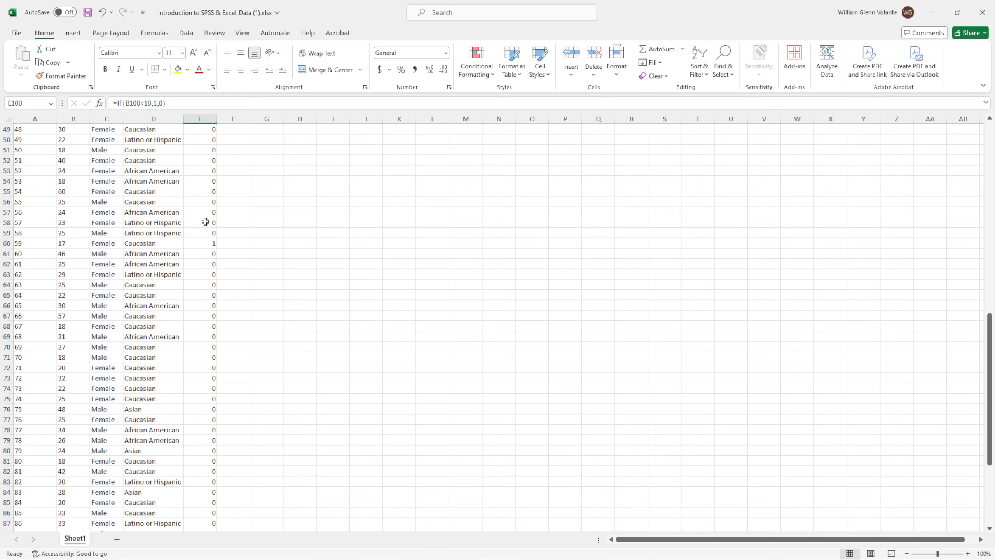
{"action": "left_click", "coordinate": [204, 245]}
{"action": "left_click", "coordinate": [72, 243]}
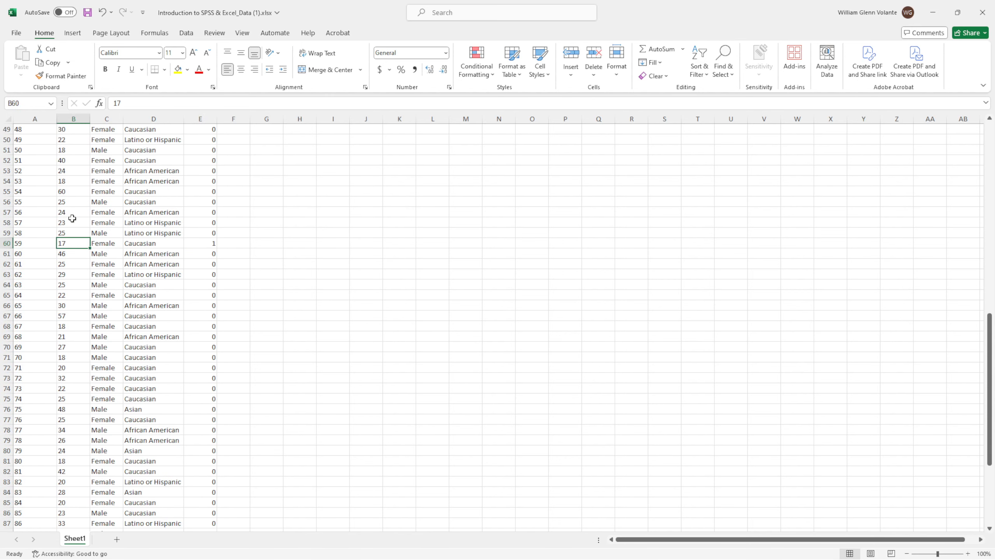
{"action": "scroll", "coordinate": [243, 235], "scroll_direction": "up", "scroll_amount": 16}
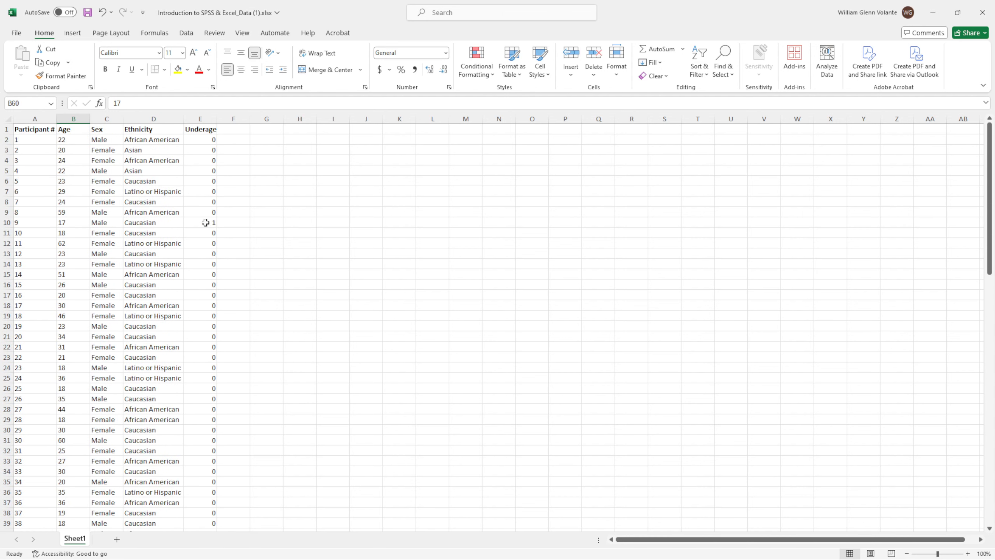
{"action": "left_click", "coordinate": [212, 224]}
{"action": "left_click", "coordinate": [74, 222]}
{"action": "left_click", "coordinate": [270, 138]}
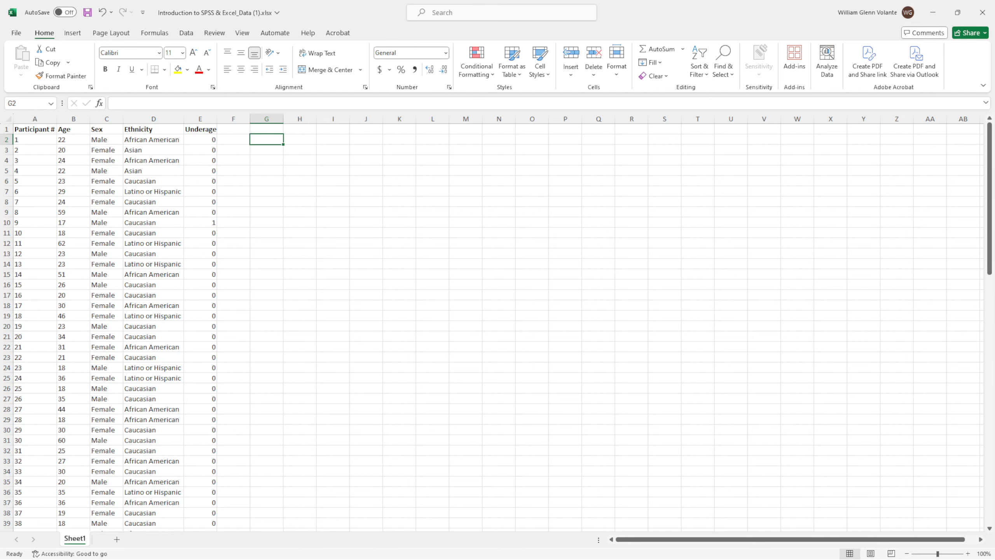
{"action": "scroll", "coordinate": [186, 211], "scroll_direction": "down", "scroll_amount": 3}
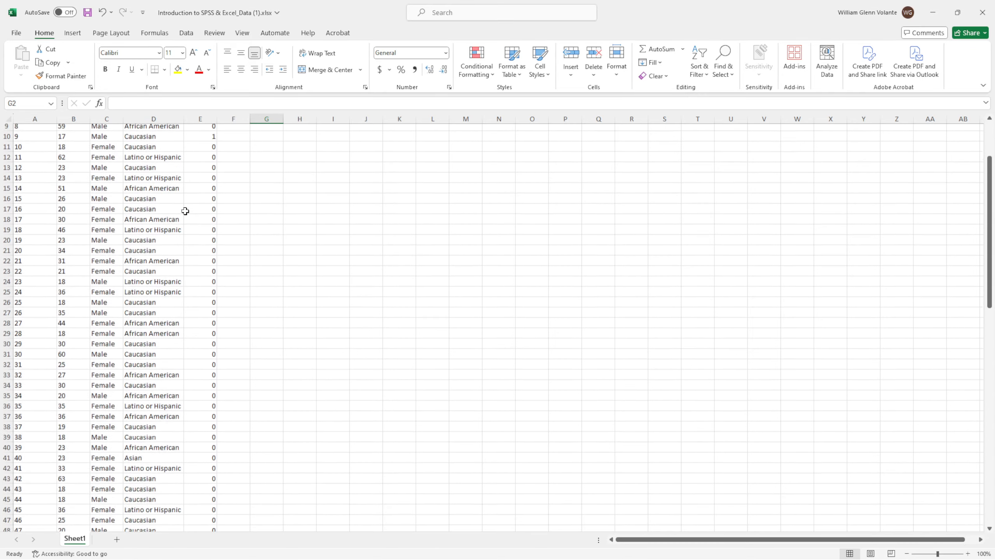
{"action": "scroll", "coordinate": [186, 211], "scroll_direction": "down", "scroll_amount": 14}
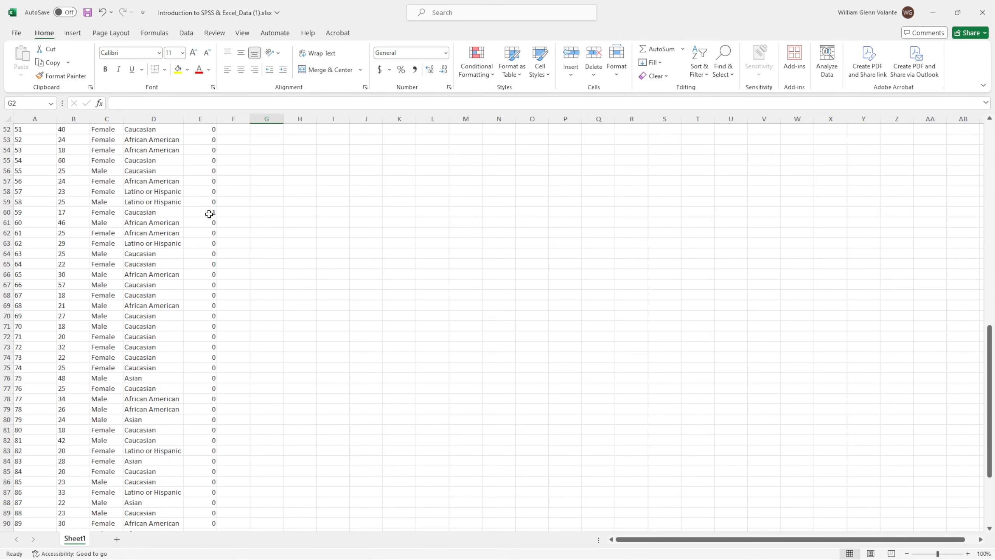
{"action": "left_click", "coordinate": [209, 214]}
{"action": "left_click", "coordinate": [66, 214]}
{"action": "scroll", "coordinate": [202, 238], "scroll_direction": "down", "scroll_amount": 6}
{"action": "scroll", "coordinate": [222, 252], "scroll_direction": "up", "scroll_amount": 6}
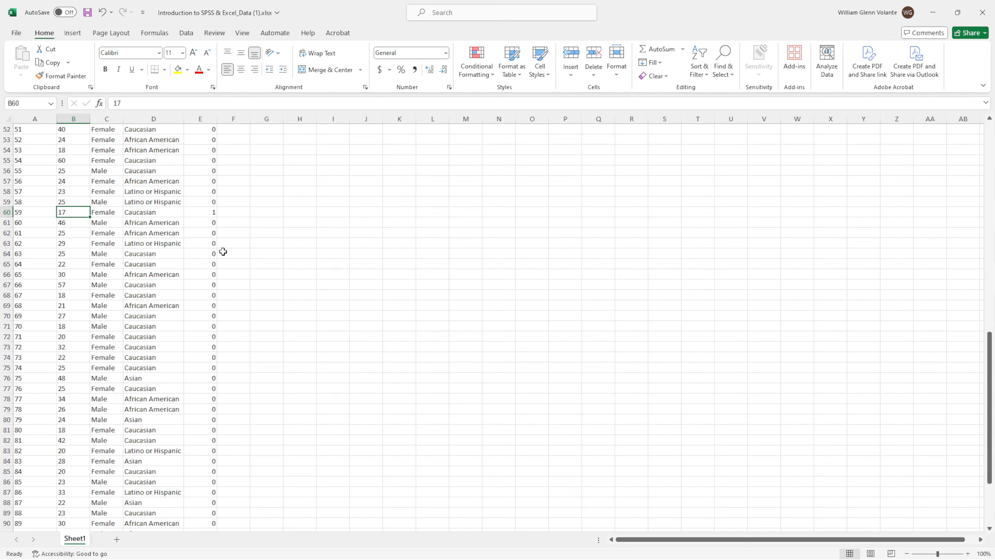
{"action": "scroll", "coordinate": [223, 252], "scroll_direction": "up", "scroll_amount": 17}
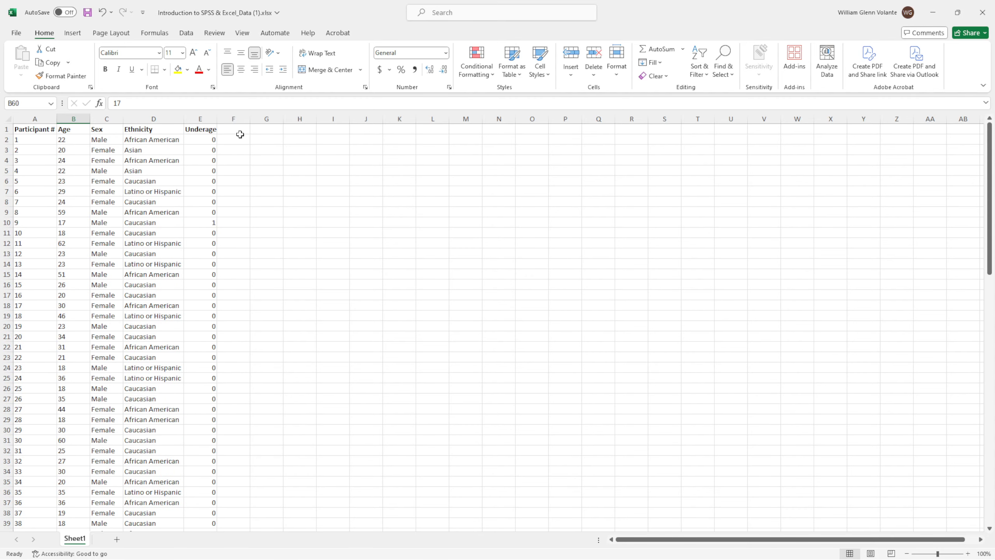
{"action": "left_click", "coordinate": [240, 135]}
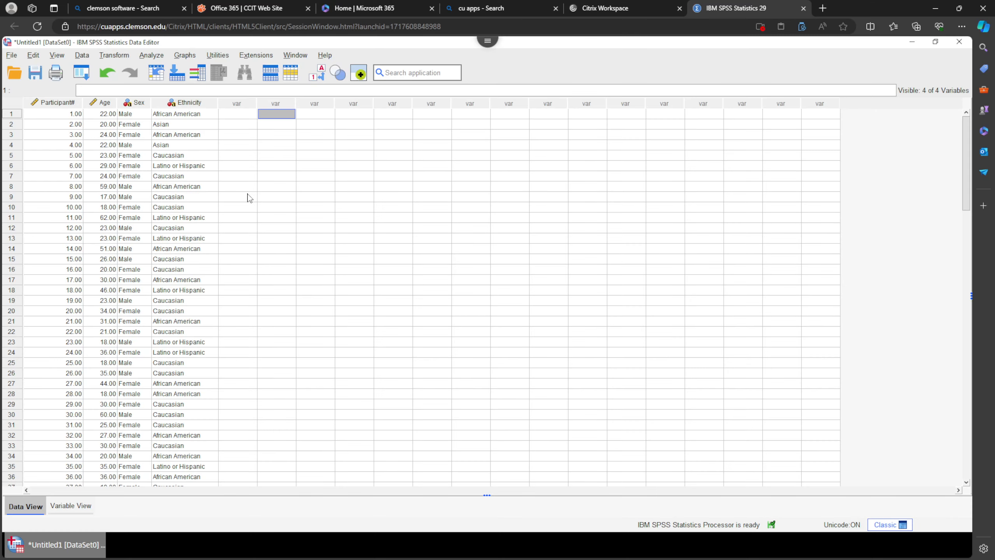
Step: Confirm participant 9's Age is 17.00 in Data View, then open the Data menu
{"action": "left_click", "coordinate": [101, 113]}
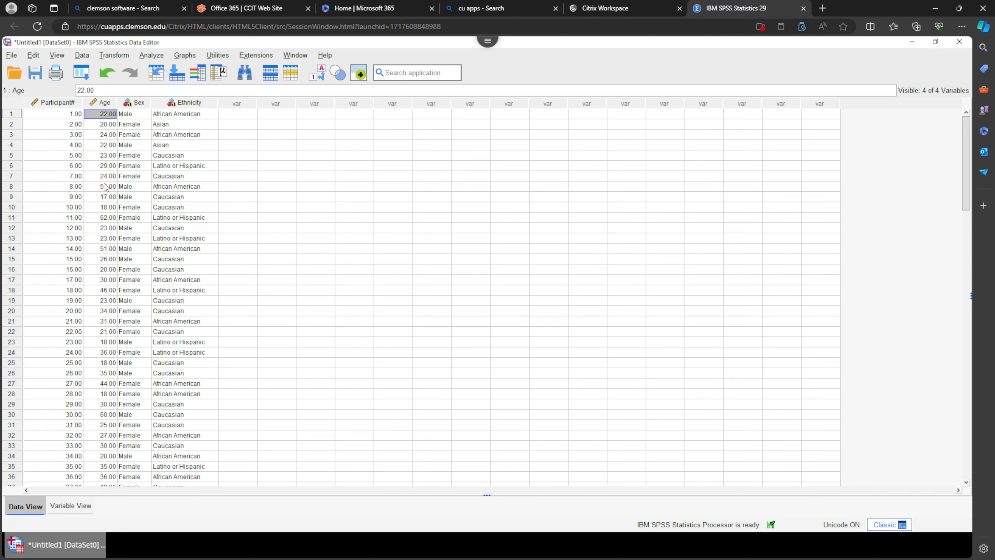
{"action": "left_click", "coordinate": [105, 197]}
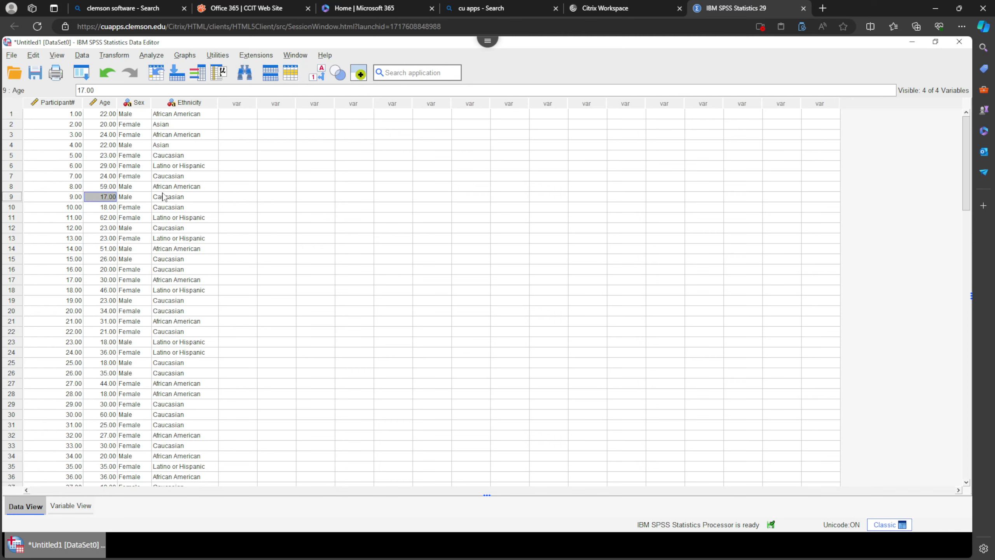
{"action": "left_click", "coordinate": [242, 116]}
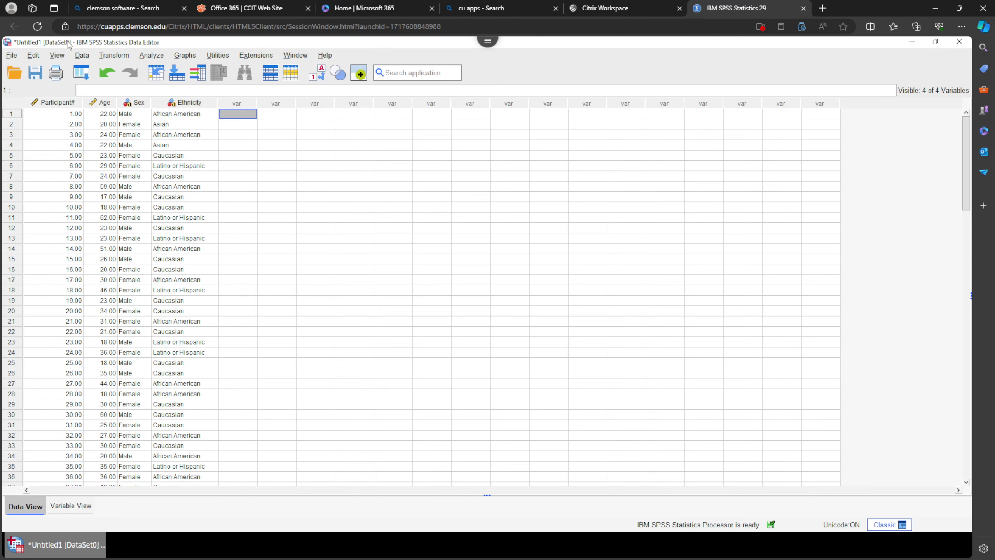
{"action": "left_click", "coordinate": [82, 57]}
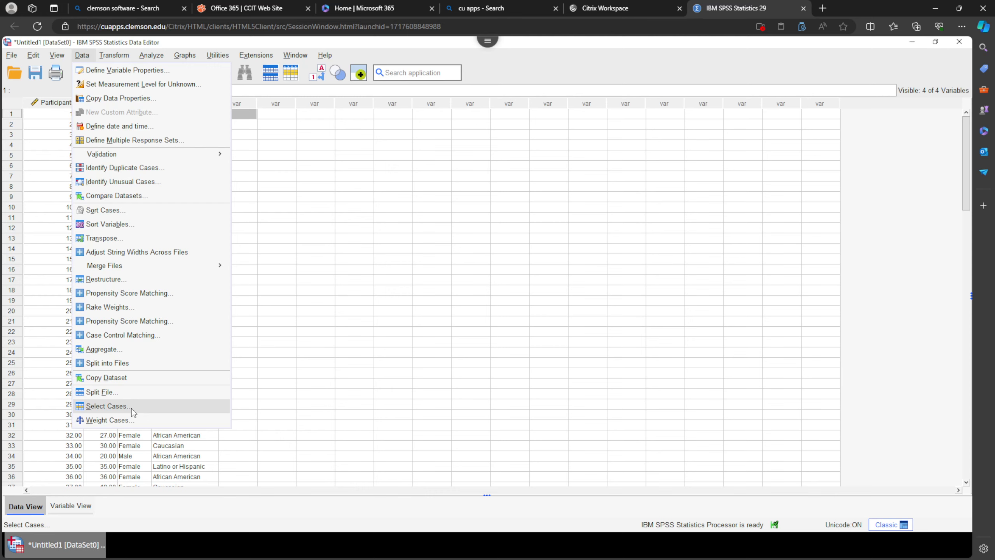
Step: Open Select Cases, choose 'If condition is satisfied', and bring up the If… condition dialog
{"action": "left_click", "coordinate": [132, 412]}
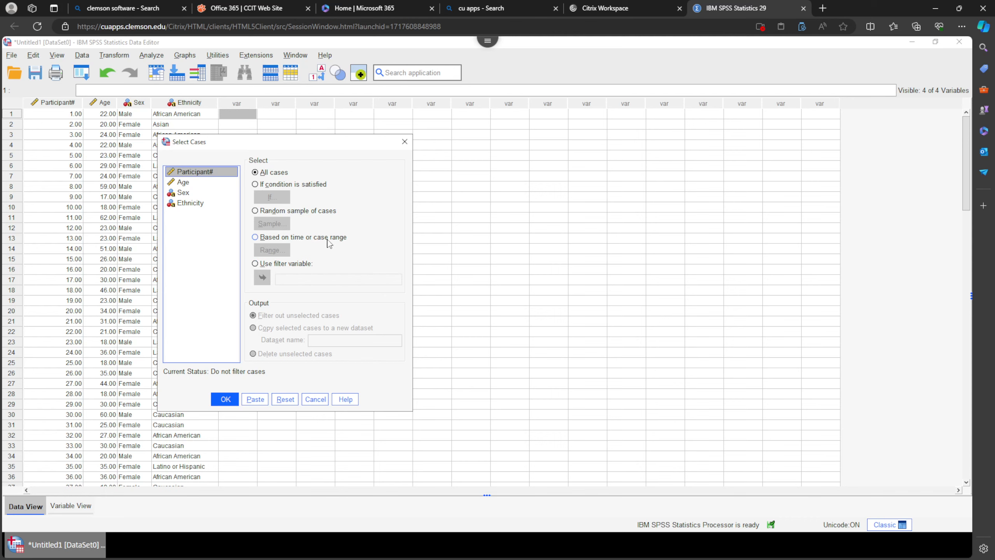
{"action": "left_click", "coordinate": [258, 185]}
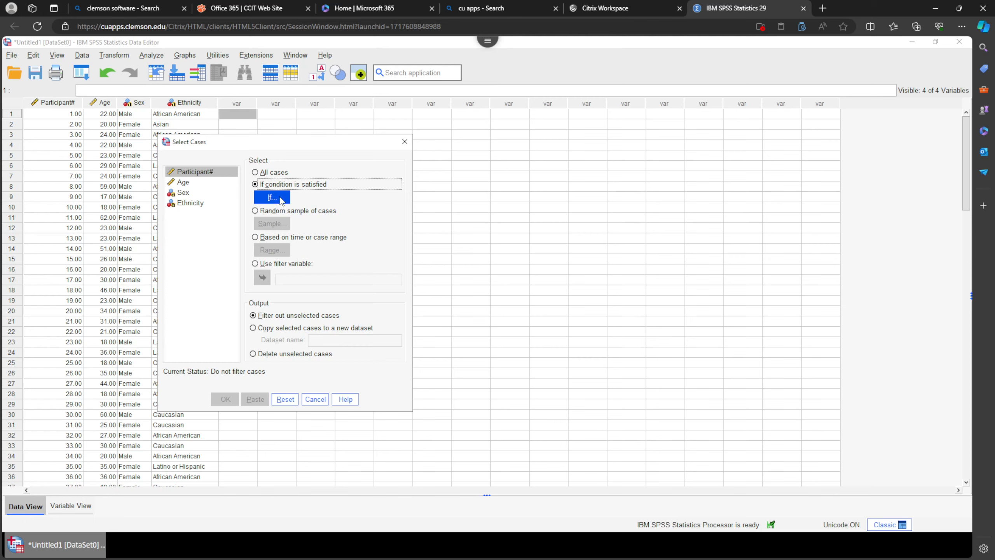
{"action": "left_click", "coordinate": [265, 200]}
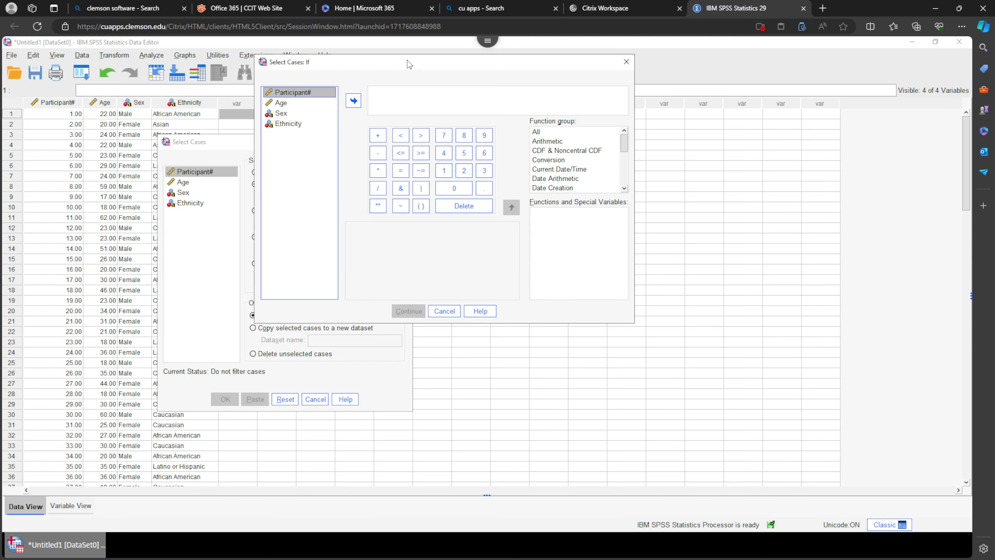
Step: Enter the condition Age >= 18 in the Select Cases: If dialog and continue
{"action": "mouse_move", "coordinate": [407, 60]}
{"action": "left_mouse_down"}
{"action": "mouse_move", "coordinate": [402, 88]}
{"action": "mouse_move", "coordinate": [402, 78]}
{"action": "left_mouse_up"}
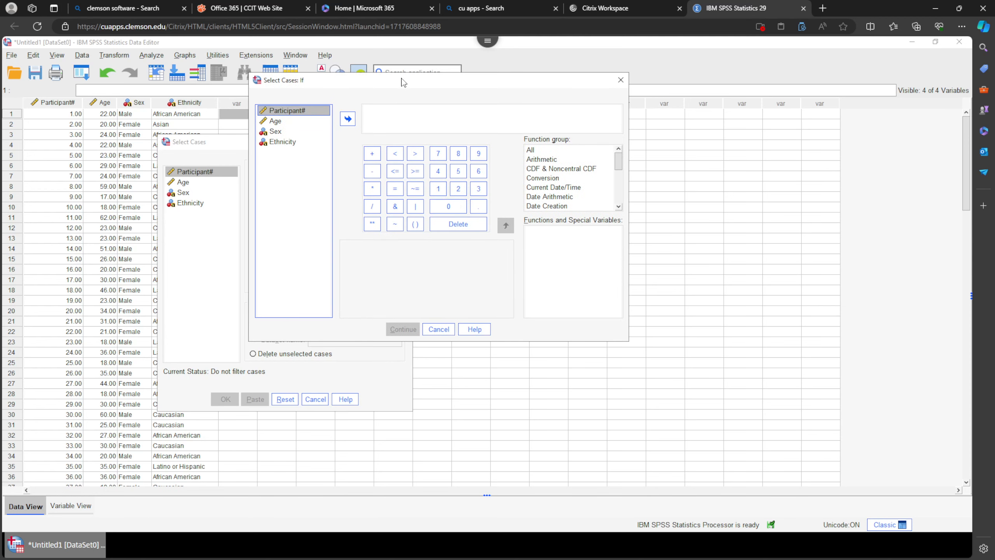
{"action": "left_click", "coordinate": [411, 118]}
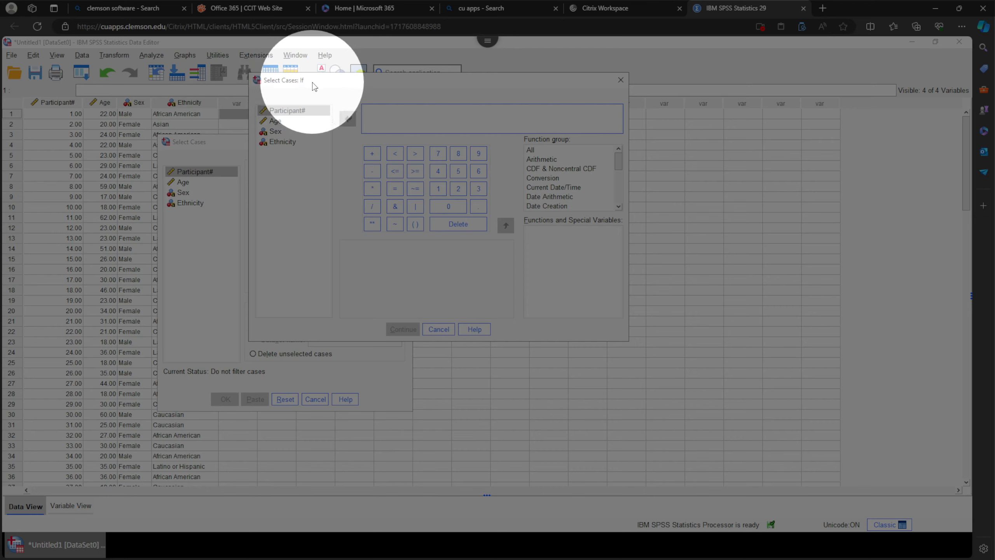
{"action": "left_click", "coordinate": [275, 122]}
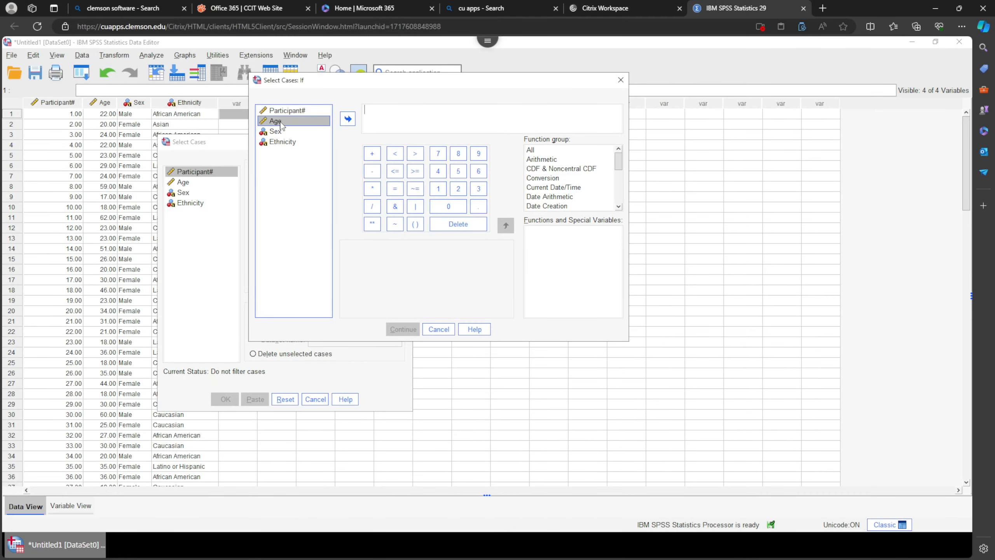
{"action": "left_click", "coordinate": [347, 119]}
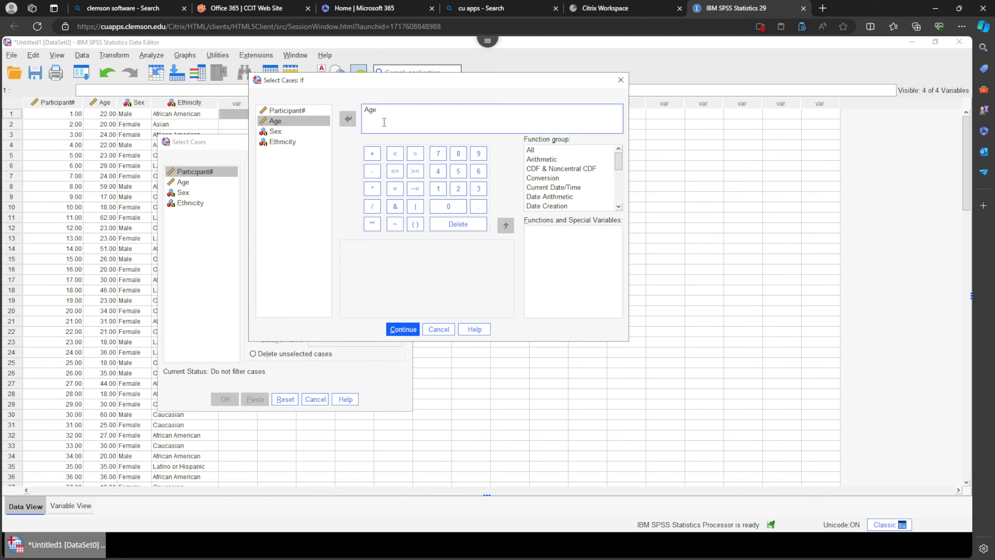
{"action": "left_click", "coordinate": [415, 176]}
{"action": "left_click", "coordinate": [438, 189]}
{"action": "left_click", "coordinate": [458, 153]}
{"action": "left_click", "coordinate": [403, 329]}
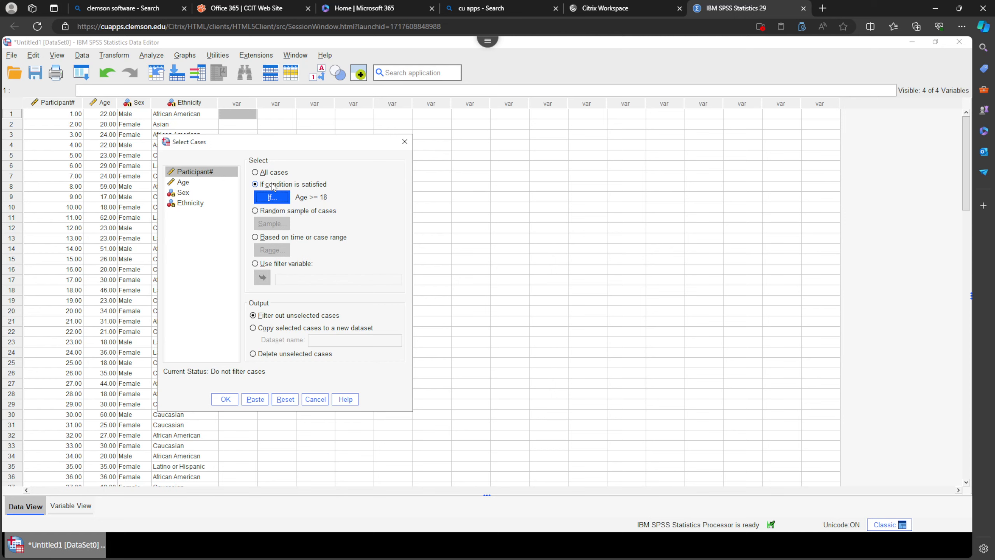
{"action": "left_click", "coordinate": [226, 399]}
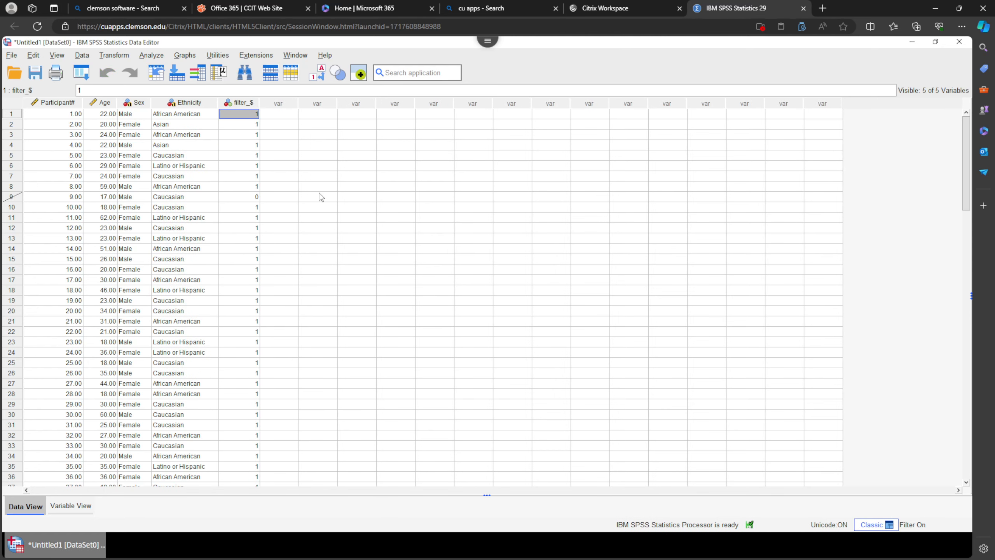
{"action": "left_click", "coordinate": [239, 103]}
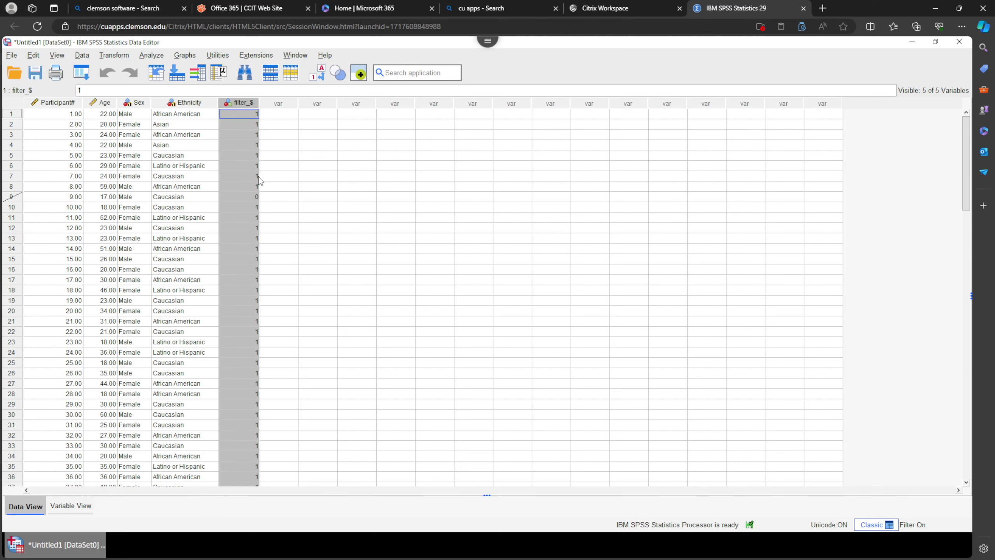
{"action": "left_click", "coordinate": [246, 199]}
{"action": "left_click", "coordinate": [106, 199]}
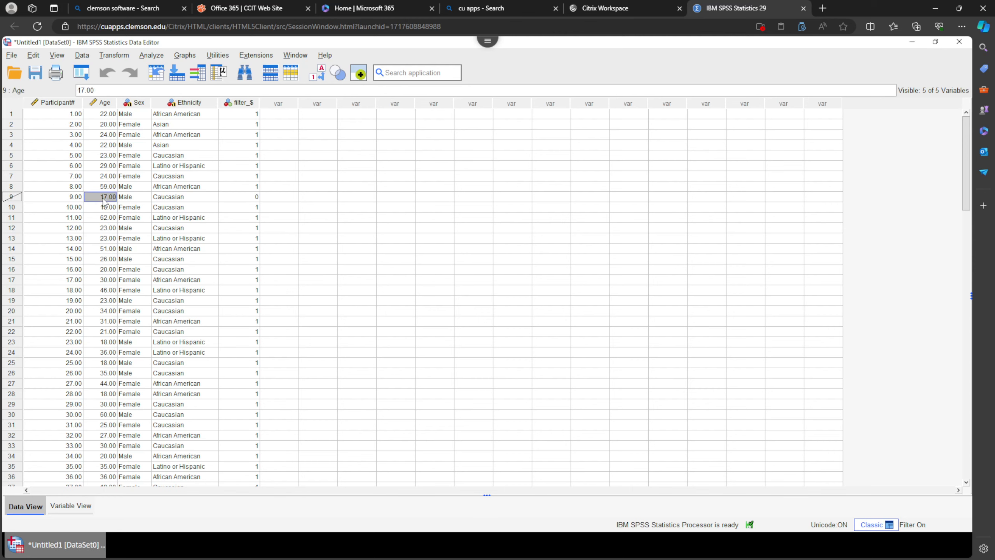
{"action": "left_click", "coordinate": [238, 198]}
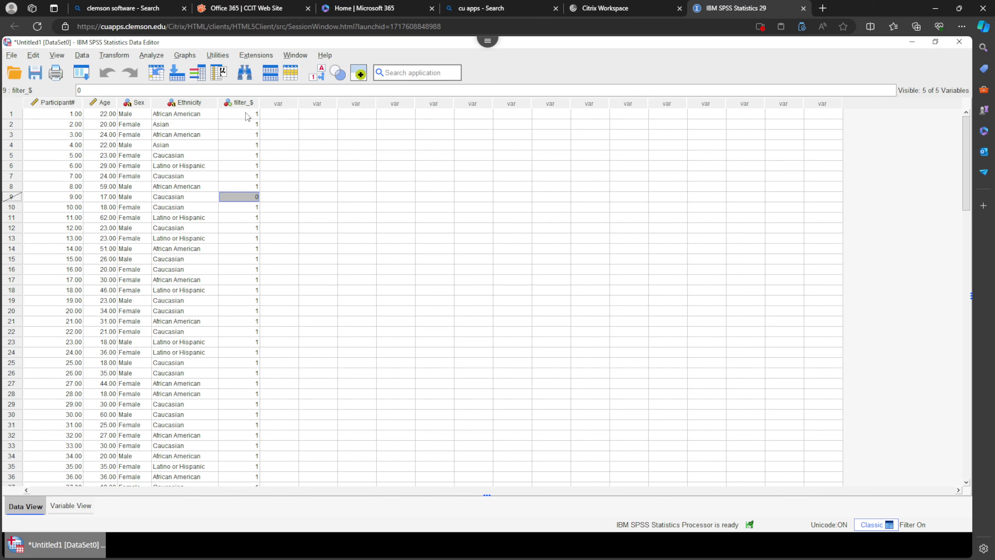
{"action": "left_click_drag", "start_coordinate": [246, 116], "coordinate": [244, 195]}
{"action": "left_click", "coordinate": [276, 114]}
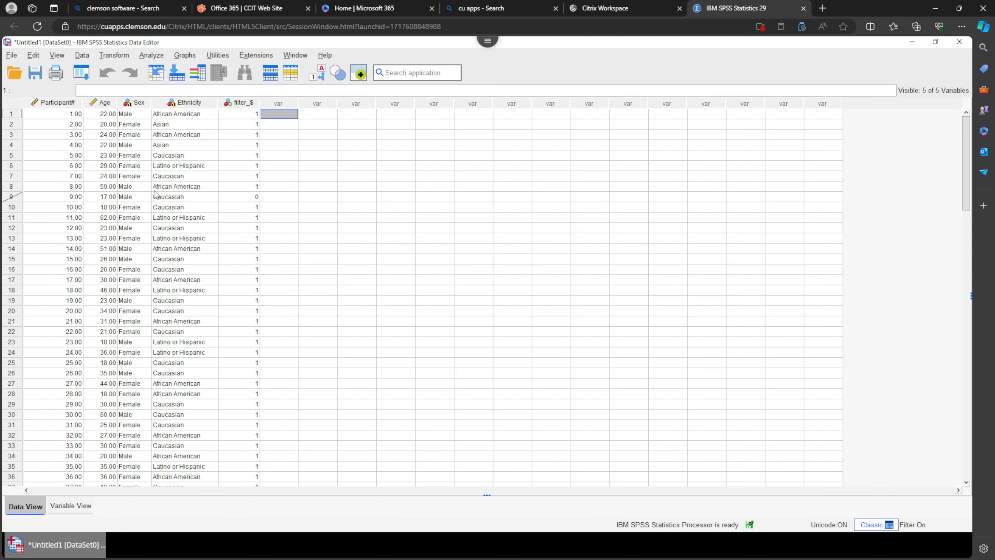
{"action": "scroll", "coordinate": [121, 204], "scroll_direction": "down", "scroll_amount": 2}
{"action": "scroll", "coordinate": [121, 204], "scroll_direction": "down", "scroll_amount": 12}
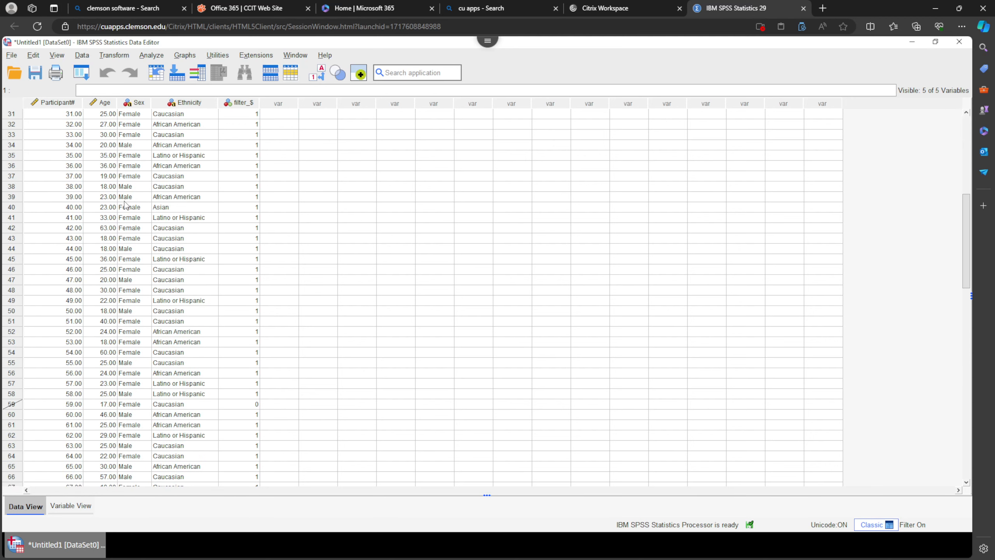
{"action": "left_click", "coordinate": [63, 282]}
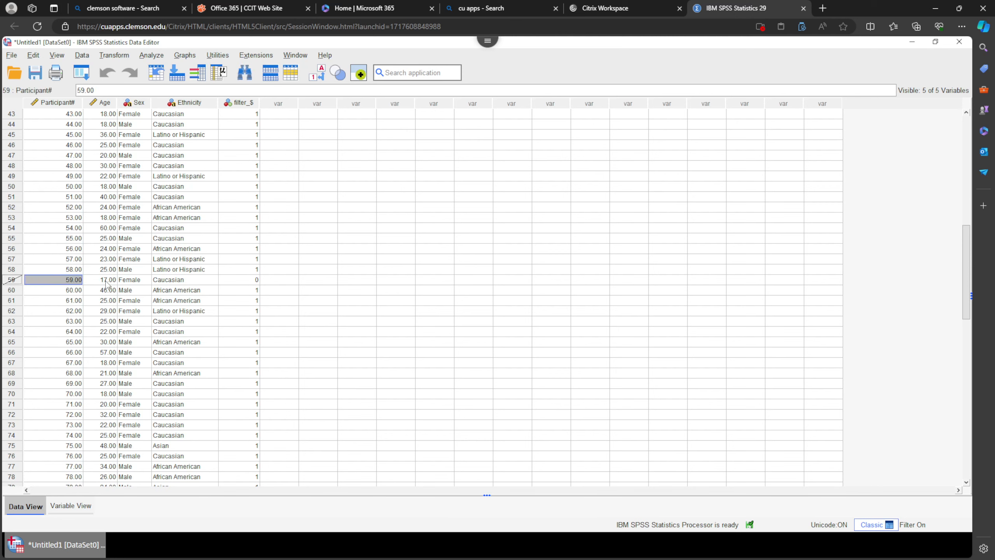
{"action": "left_click", "coordinate": [106, 282]}
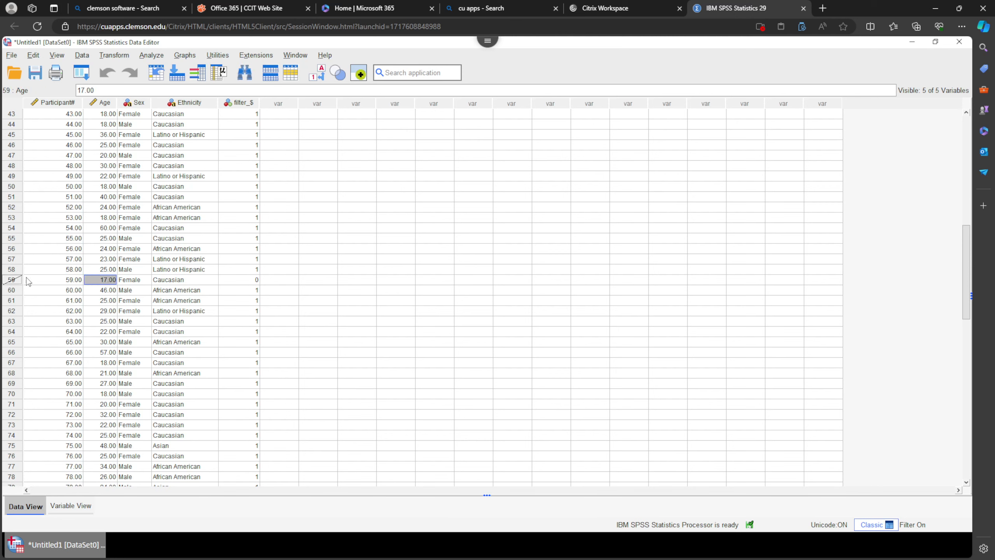
{"action": "scroll", "coordinate": [77, 283], "scroll_direction": "down", "scroll_amount": 10}
{"action": "scroll", "coordinate": [77, 282], "scroll_direction": "down", "scroll_amount": 2}
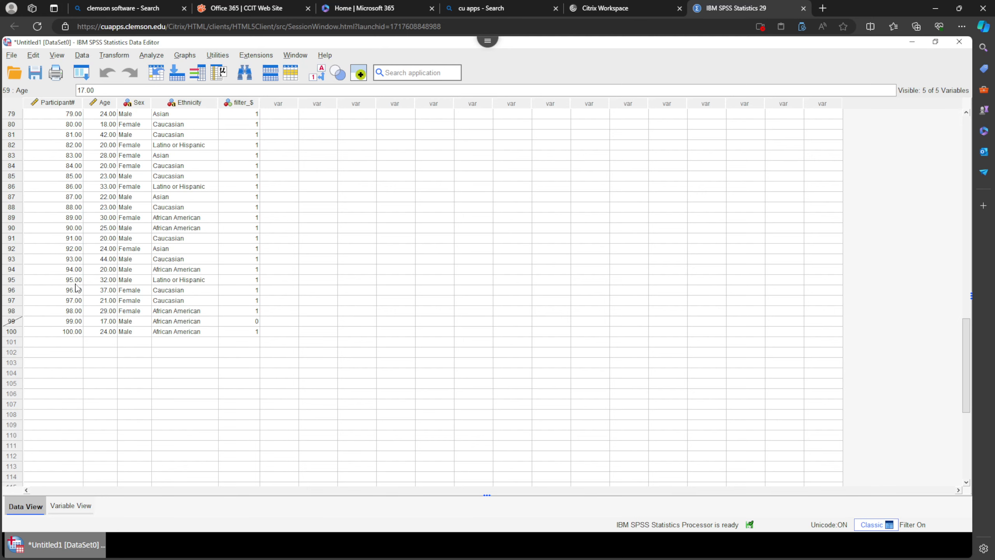
{"action": "left_click", "coordinate": [101, 321]}
{"action": "left_click", "coordinate": [311, 322]}
{"action": "scroll", "coordinate": [272, 275], "scroll_direction": "up", "scroll_amount": 20}
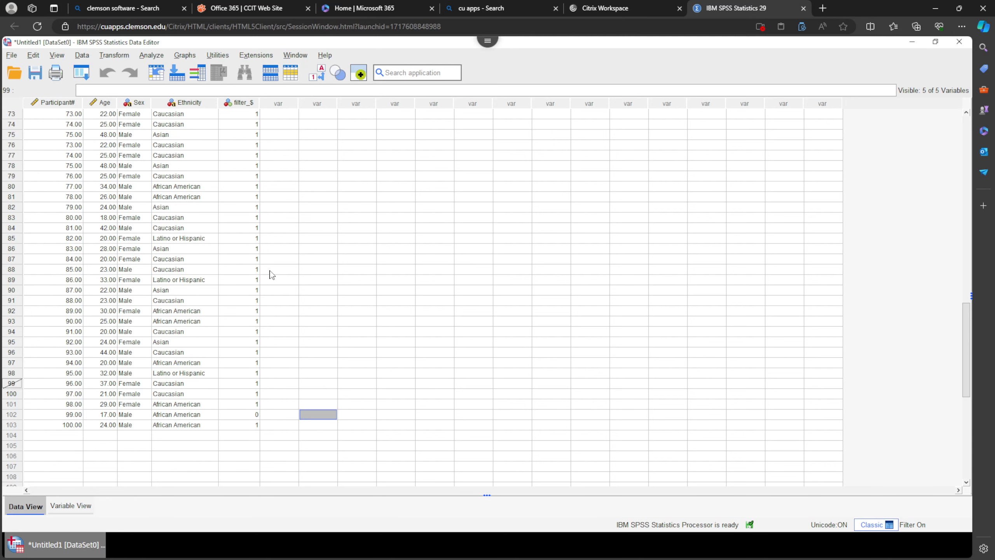
{"action": "scroll", "coordinate": [272, 275], "scroll_direction": "up", "scroll_amount": 3}
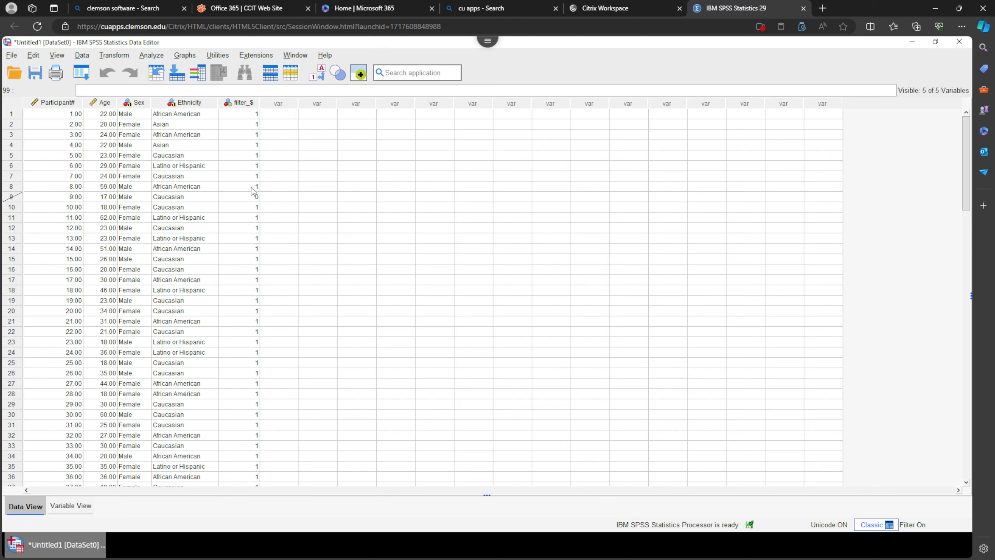
Step: Browse the Edit, File and View menus in the SPSS Data Editor
{"action": "left_click", "coordinate": [32, 55]}
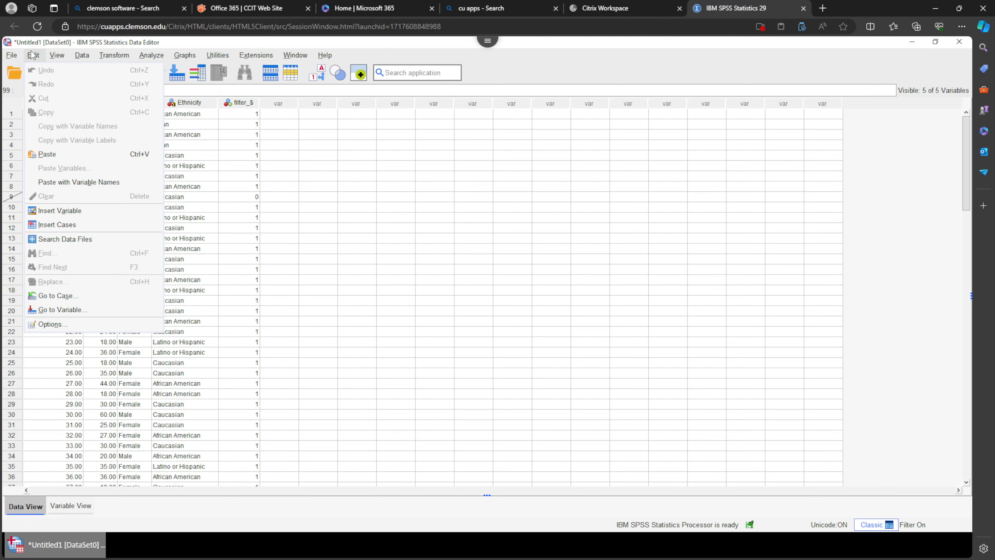
{"action": "mouse_move", "coordinate": [10, 57]}
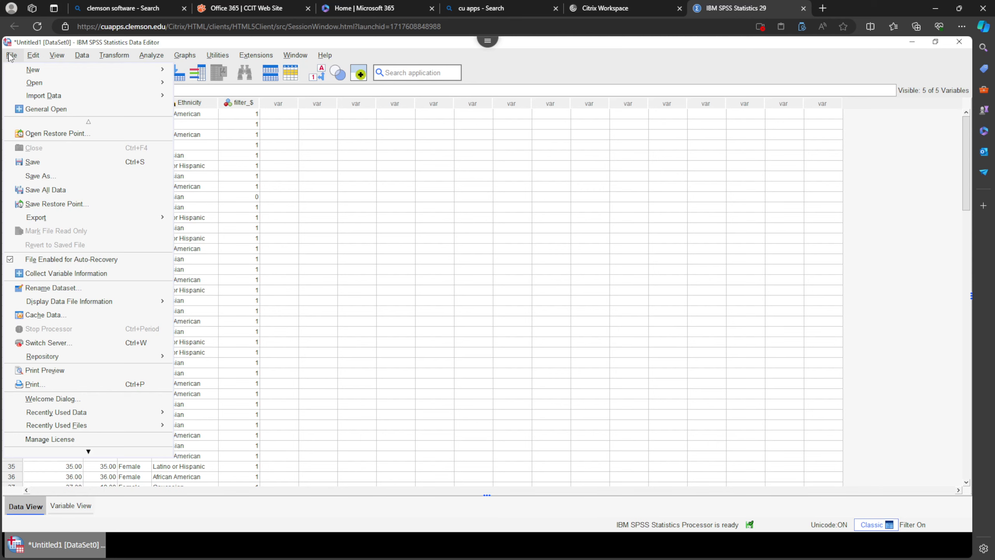
{"action": "mouse_move", "coordinate": [67, 58]}
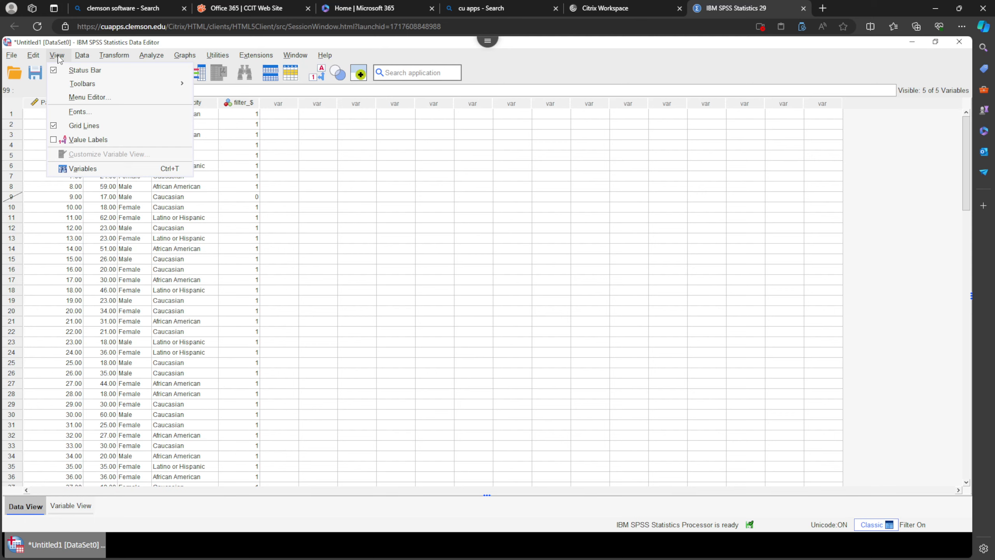
{"action": "left_click", "coordinate": [355, 187]}
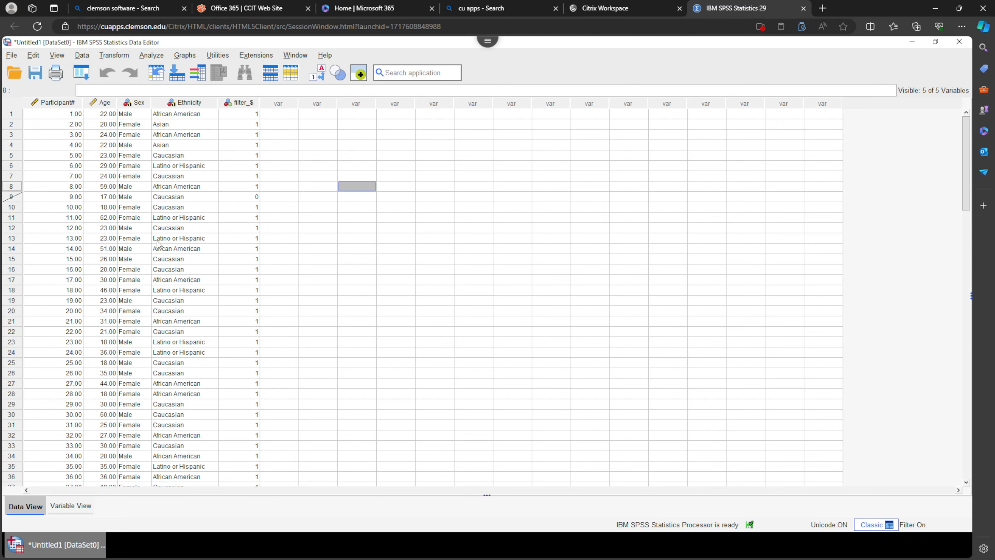
Step: Scroll through the filtered data around participant 9's row, then switch to the Excel workbook
{"action": "left_click", "coordinate": [358, 198]}
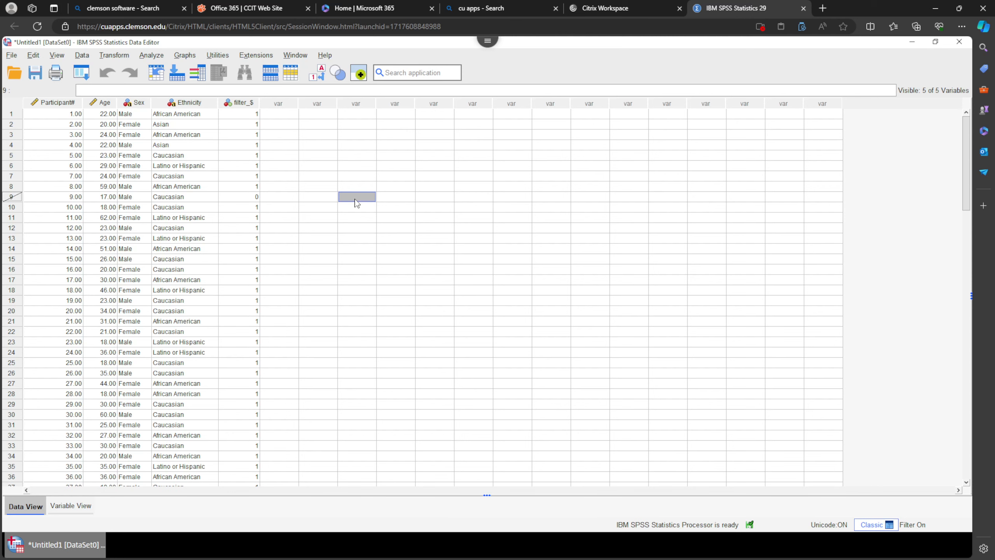
{"action": "scroll", "coordinate": [280, 217], "scroll_direction": "down", "scroll_amount": 6}
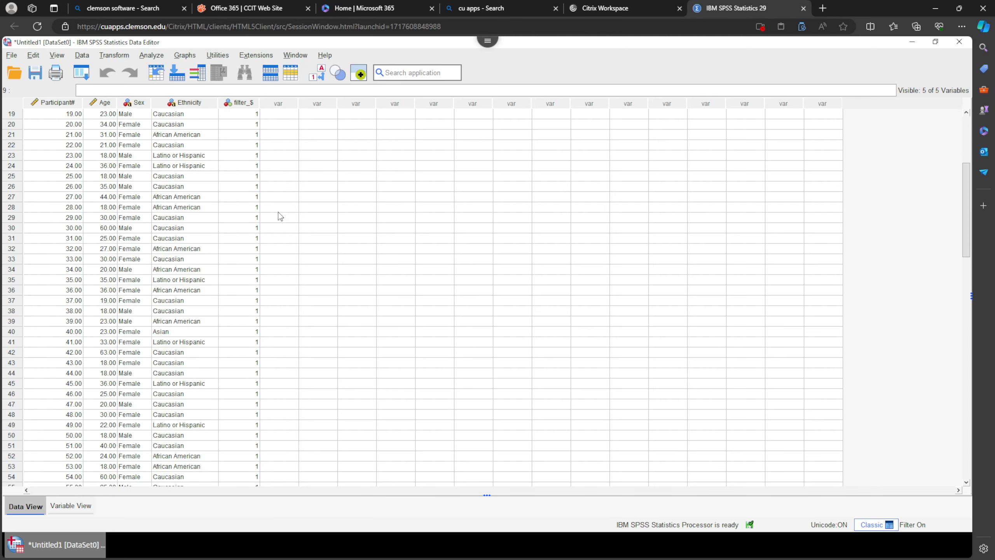
{"action": "scroll", "coordinate": [280, 216], "scroll_direction": "down", "scroll_amount": 20}
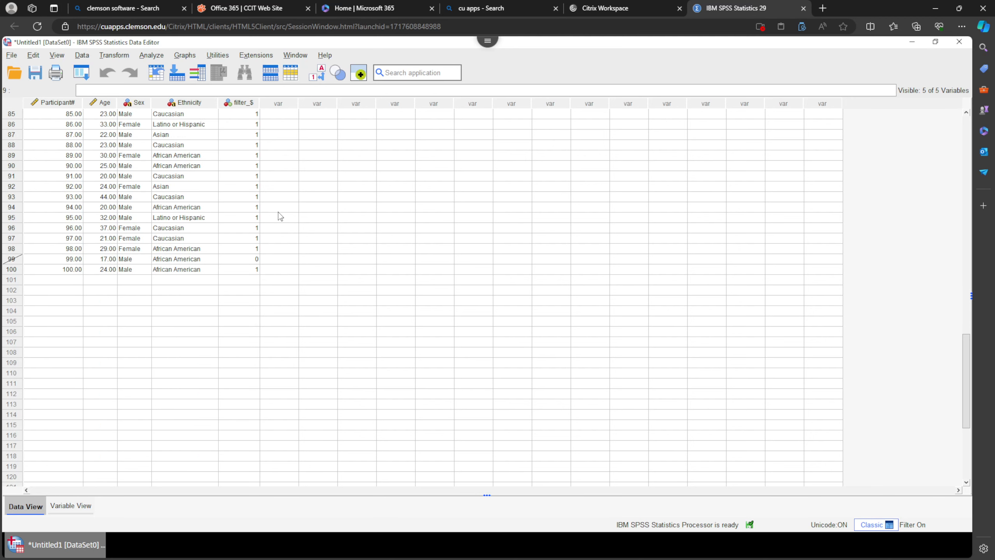
{"action": "scroll", "coordinate": [280, 216], "scroll_direction": "up", "scroll_amount": 20}
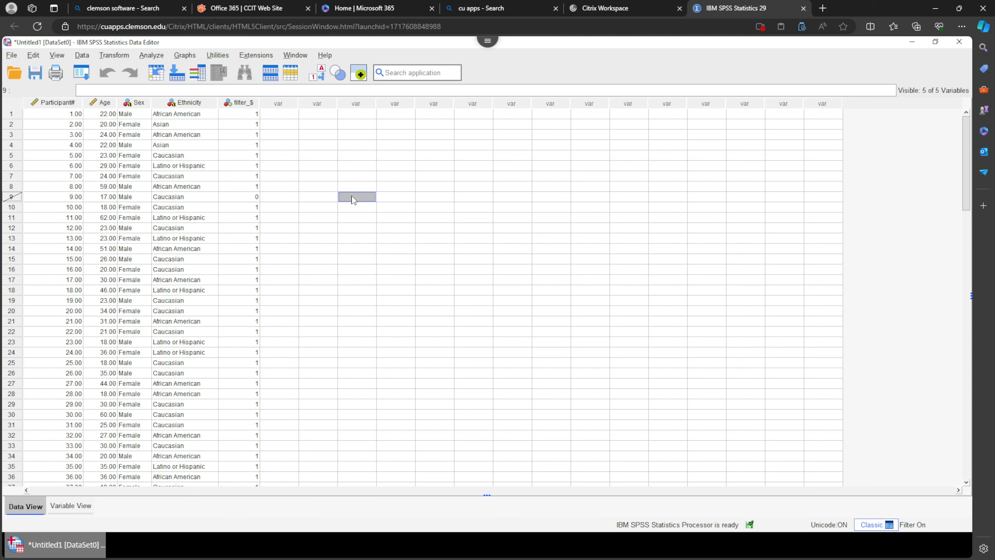
{"action": "left_click", "coordinate": [353, 167]}
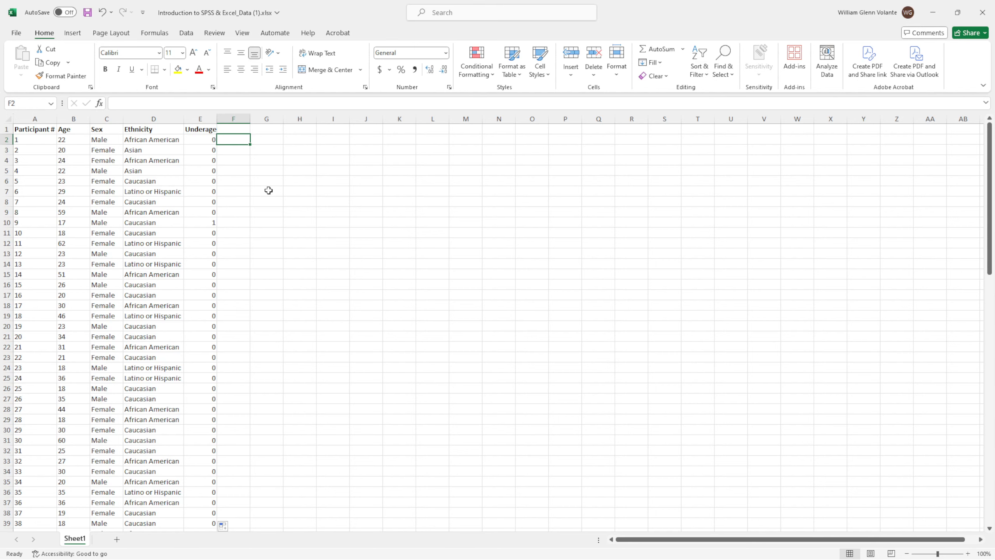
Step: Try selecting sample cells, rows 7 and 10, and columns A, C, E, then select the whole sheet
{"action": "left_click", "coordinate": [41, 160]}
{"action": "left_click", "coordinate": [159, 162]}
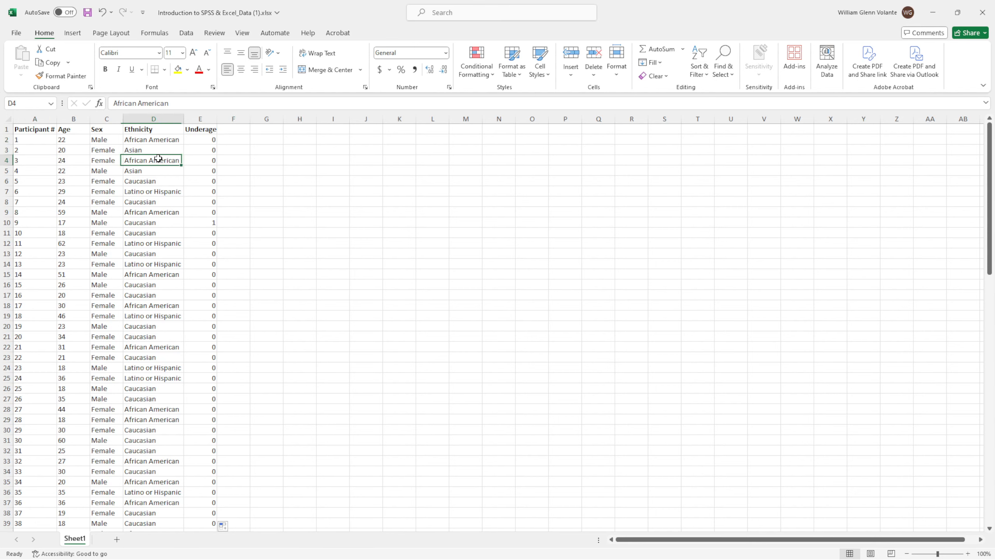
{"action": "left_click", "coordinate": [93, 179]}
{"action": "left_click", "coordinate": [110, 149]}
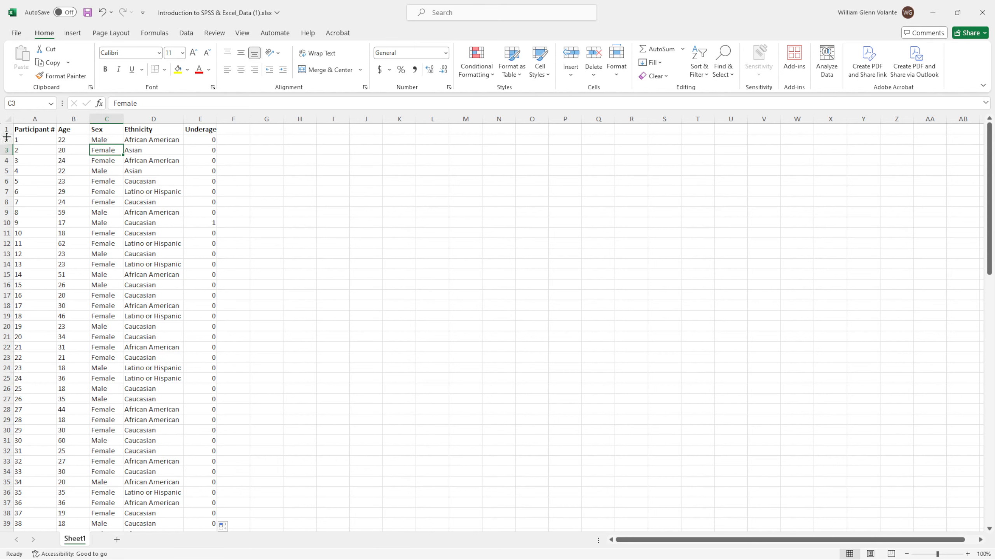
{"action": "left_click", "coordinate": [3, 191]}
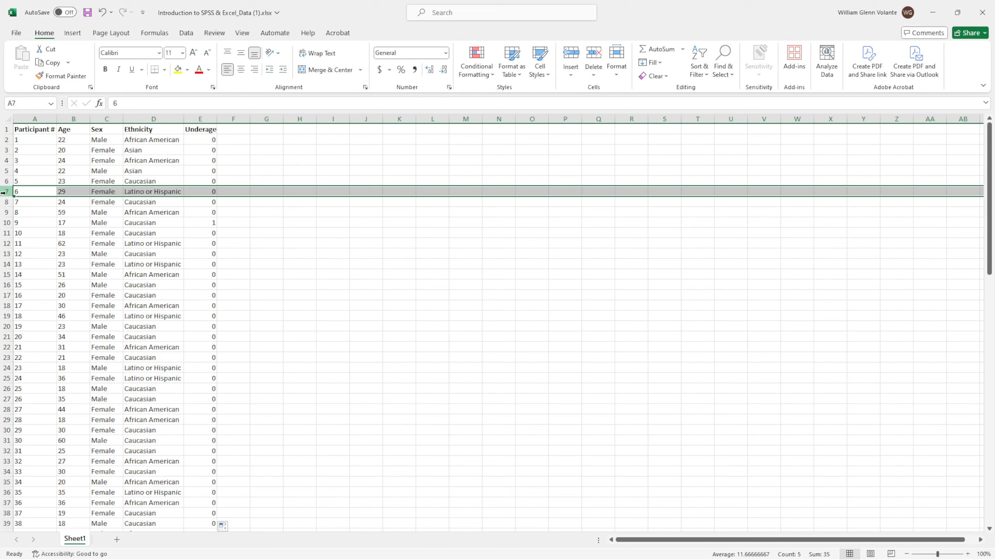
{"action": "left_click", "coordinate": [3, 222]}
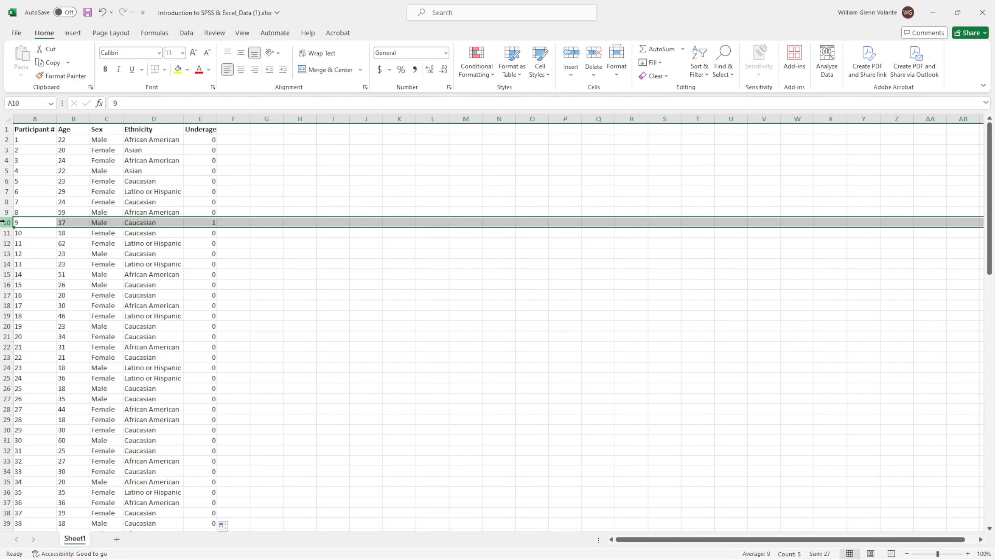
{"action": "left_click", "coordinate": [50, 119]}
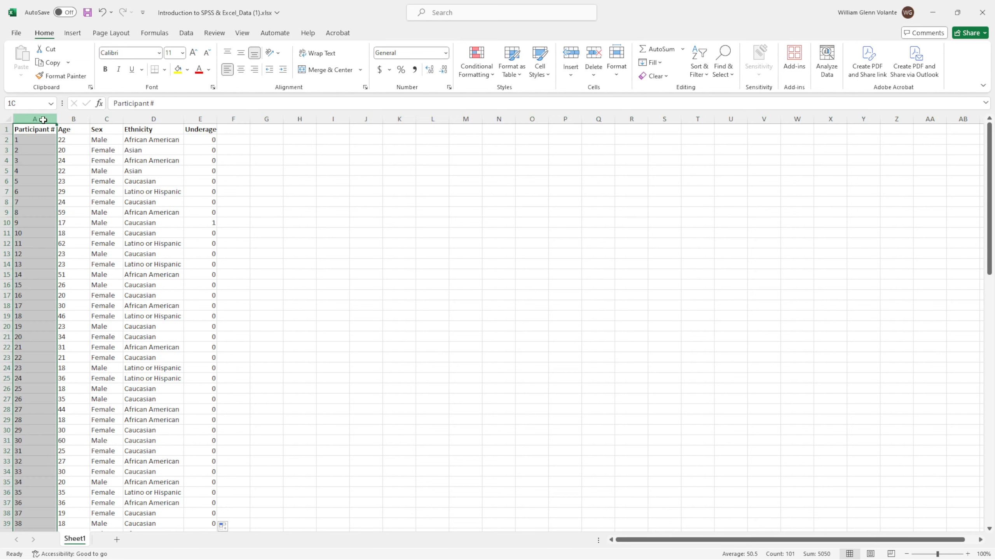
{"action": "left_click", "coordinate": [109, 118]}
{"action": "left_click", "coordinate": [199, 118]}
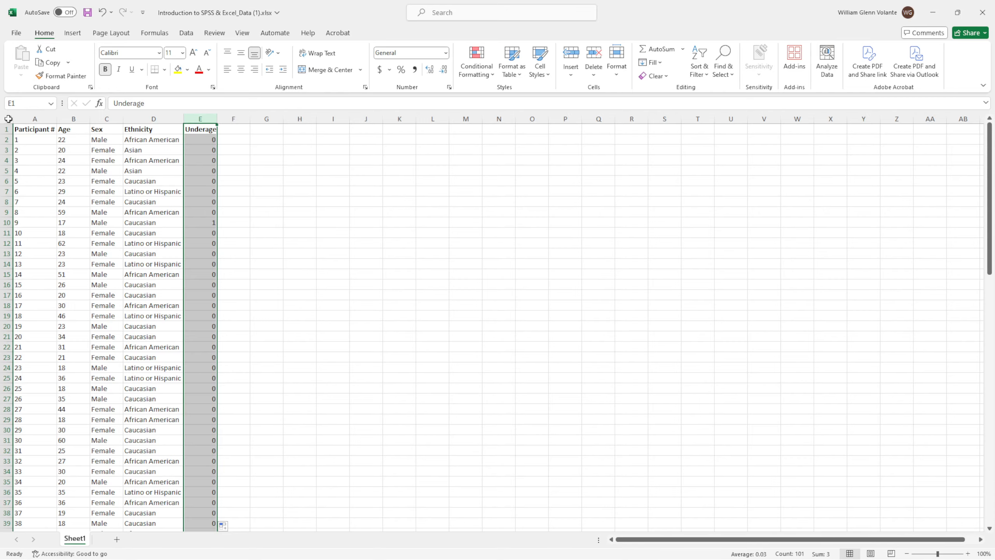
{"action": "left_click", "coordinate": [8, 118]}
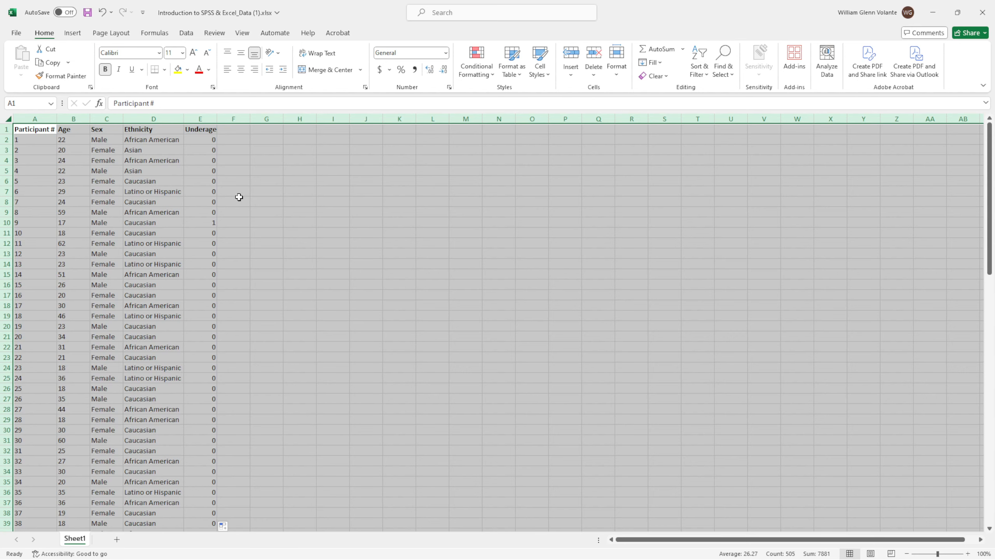
Step: Custom-sort all participant rows by the Sex column, order A to Z
{"action": "scroll", "coordinate": [239, 218], "scroll_direction": "down", "scroll_amount": 11}
{"action": "scroll", "coordinate": [234, 225], "scroll_direction": "up", "scroll_amount": 11}
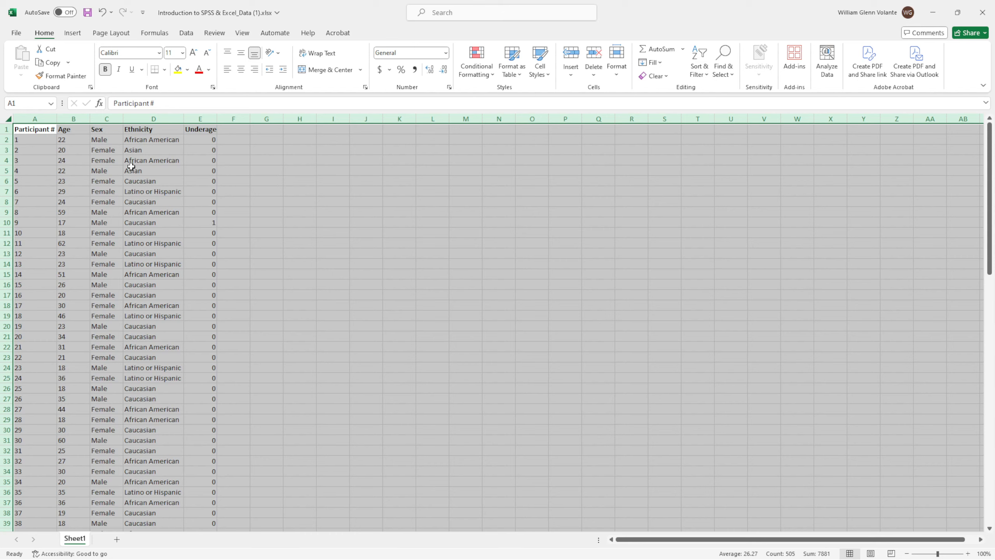
{"action": "left_click", "coordinate": [707, 77]}
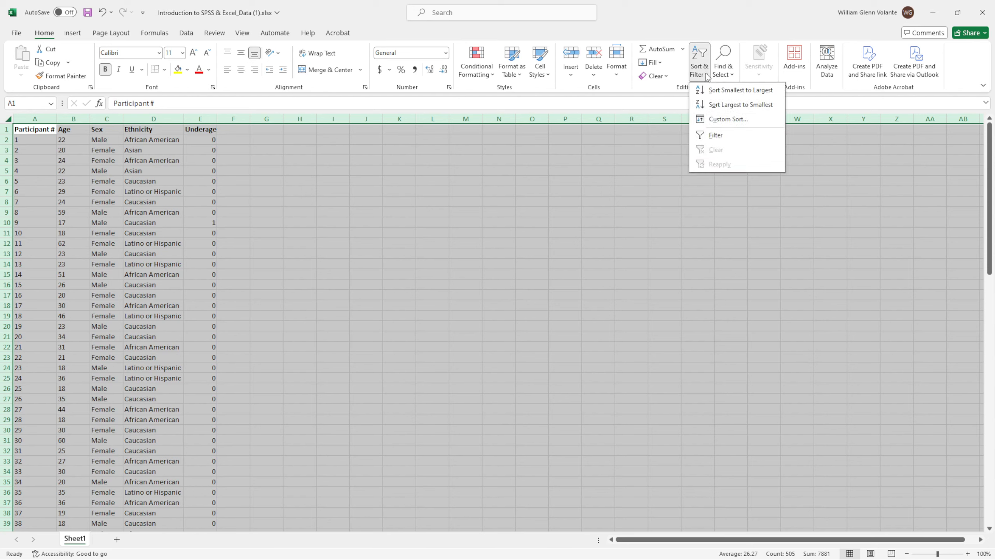
{"action": "left_click", "coordinate": [720, 121]}
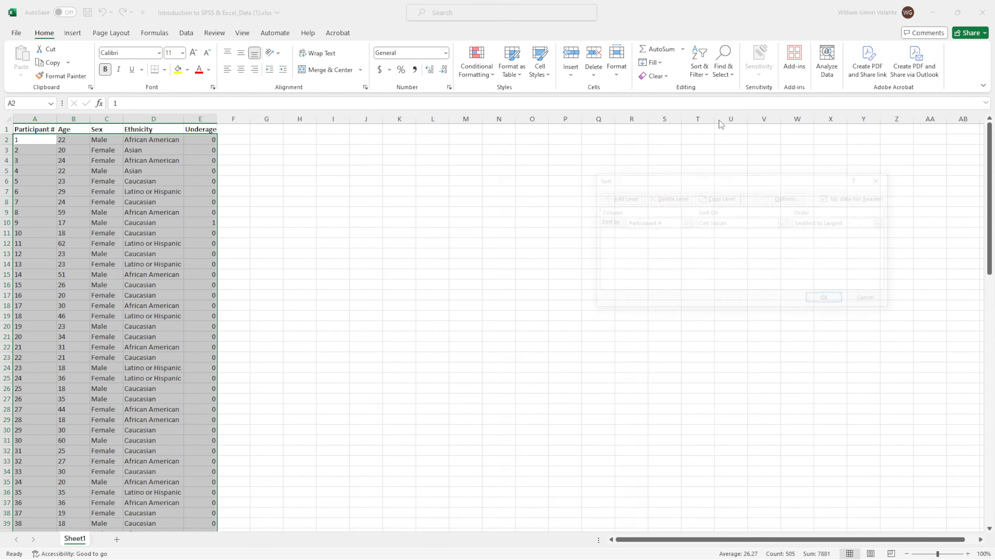
{"action": "left_click_drag", "start_coordinate": [709, 184], "coordinate": [374, 166]}
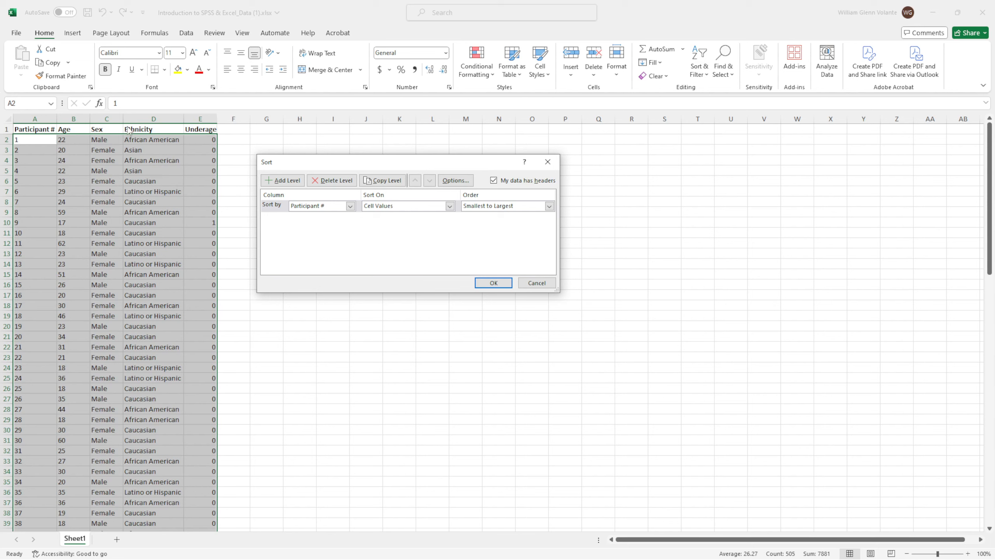
{"action": "left_click", "coordinate": [351, 206]}
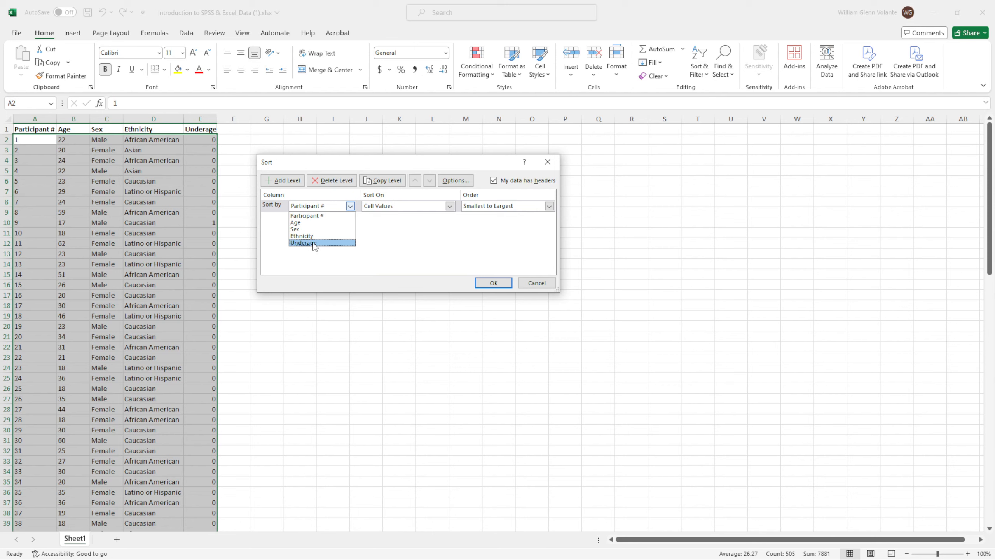
{"action": "left_click", "coordinate": [312, 229]}
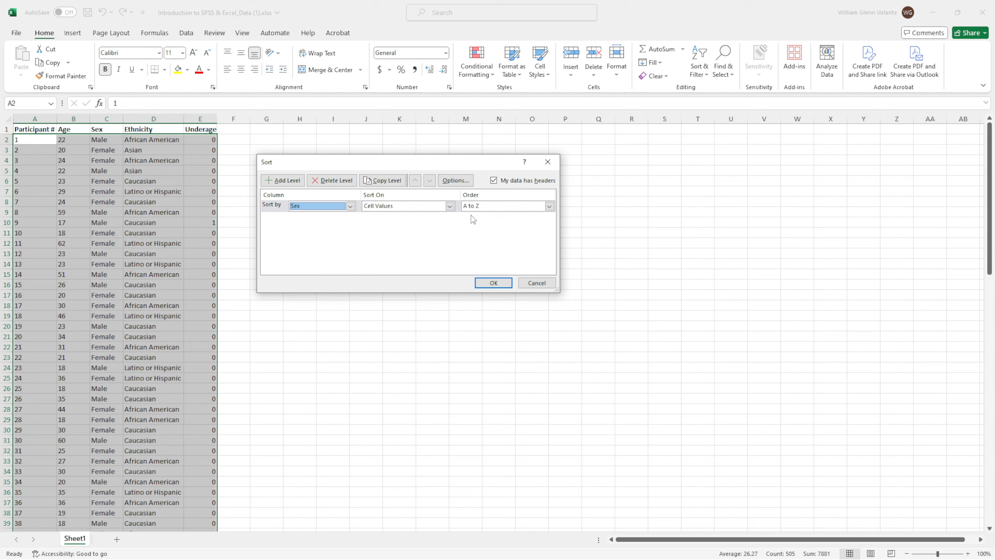
{"action": "left_click", "coordinate": [490, 284]}
Step: Highlight the sorted Female rows, scrolling down to cover the rest of the block
{"action": "left_click", "coordinate": [300, 242]}
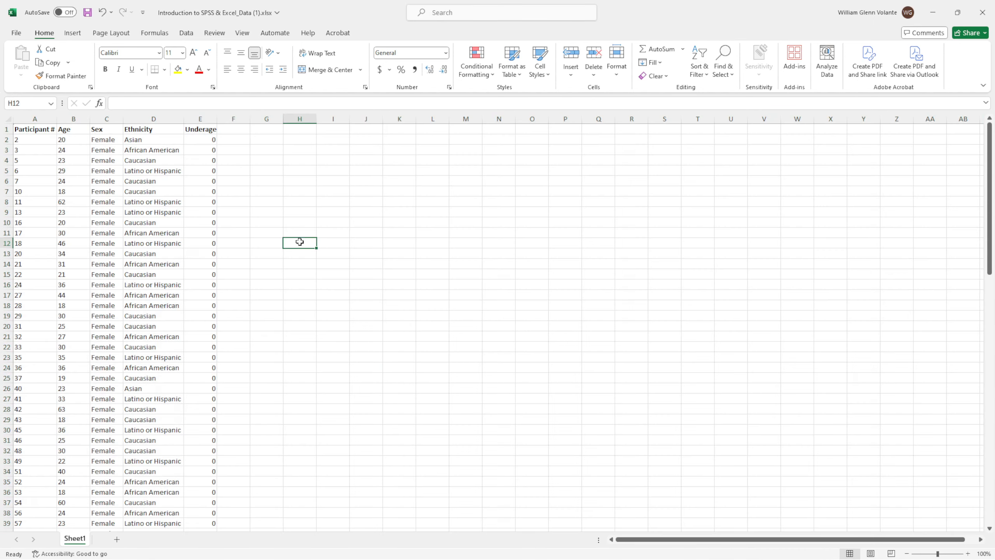
{"action": "left_click_drag", "start_coordinate": [31, 138], "coordinate": [178, 405]}
{"action": "left_click", "coordinate": [154, 285]}
{"action": "scroll", "coordinate": [133, 253], "scroll_direction": "down", "scroll_amount": 9}
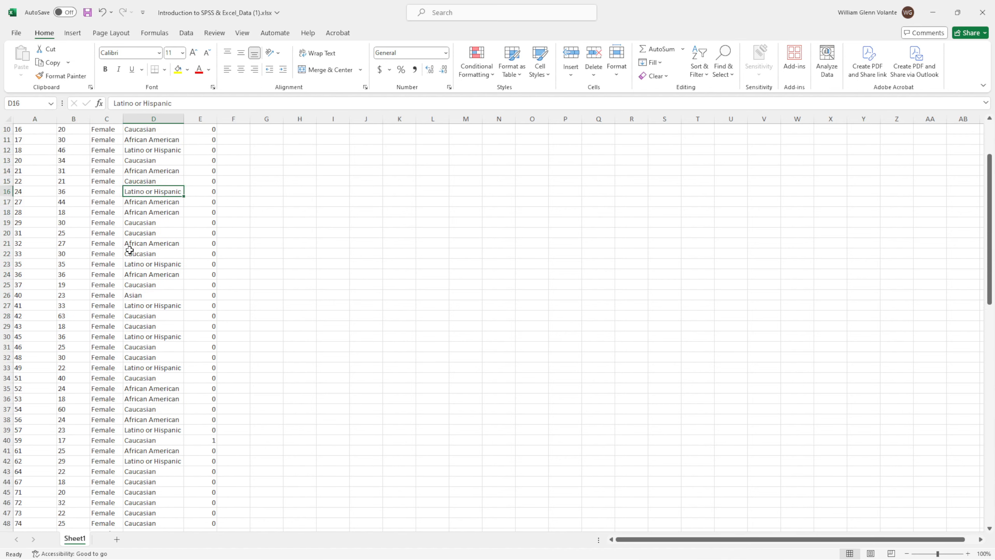
{"action": "scroll", "coordinate": [125, 255], "scroll_direction": "down", "scroll_amount": 12}
{"action": "left_click_drag", "start_coordinate": [20, 232], "coordinate": [174, 439]}
{"action": "scroll", "coordinate": [174, 438], "scroll_direction": "down", "scroll_amount": 3}
{"action": "left_click", "coordinate": [153, 293]}
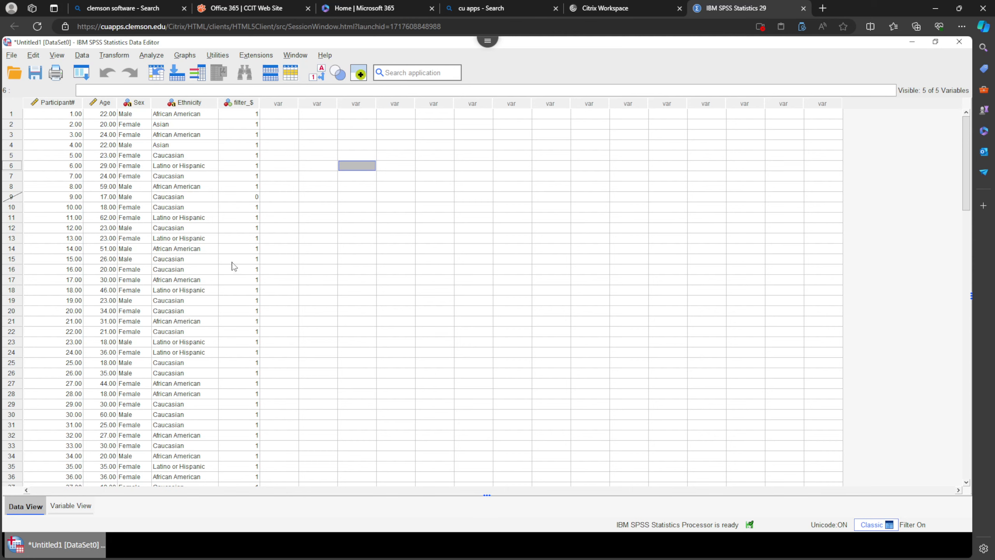
Step: Click through Age and Sex values in the SPSS Data View grid, then open the Data menu
{"action": "left_click", "coordinate": [309, 136]}
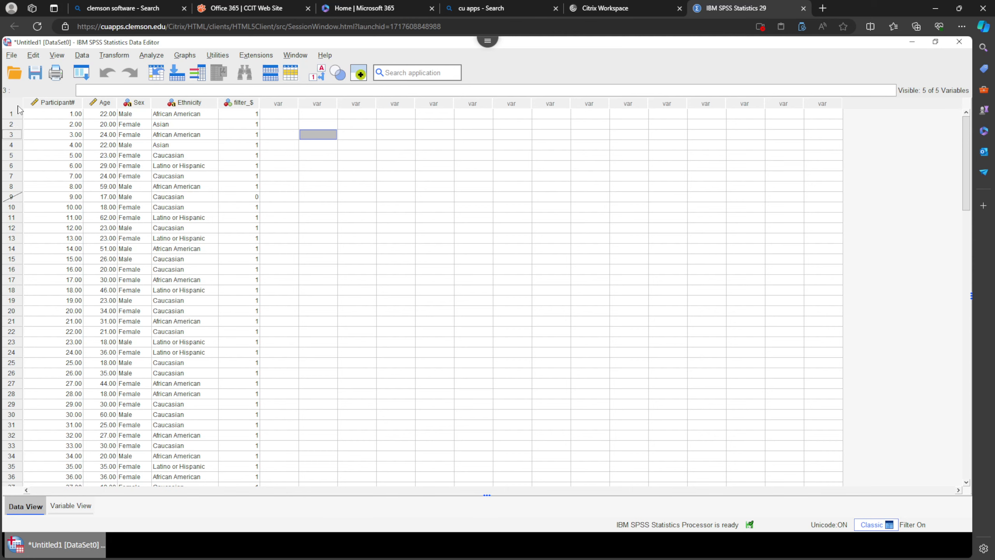
{"action": "left_click", "coordinate": [59, 102]}
{"action": "left_click", "coordinate": [103, 103]}
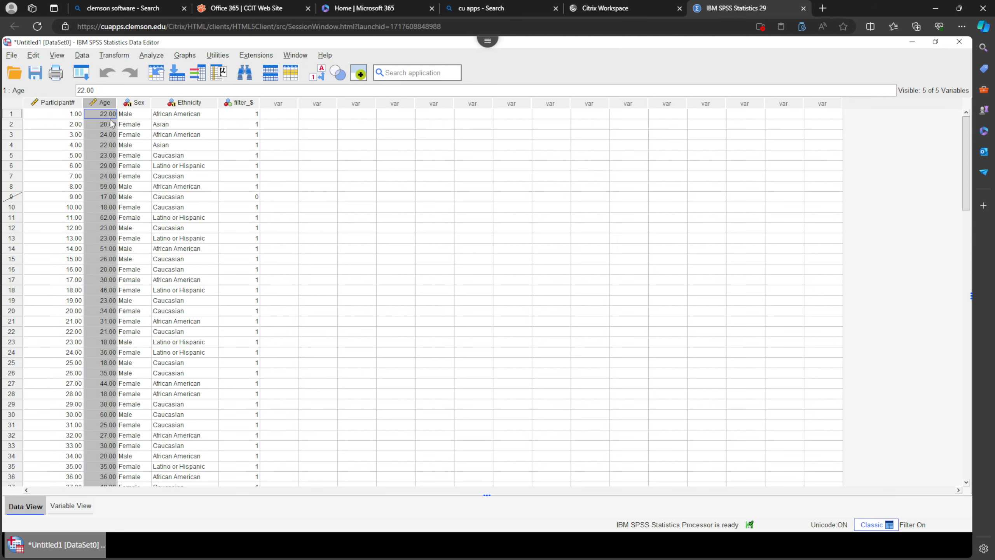
{"action": "left_click", "coordinate": [138, 145]}
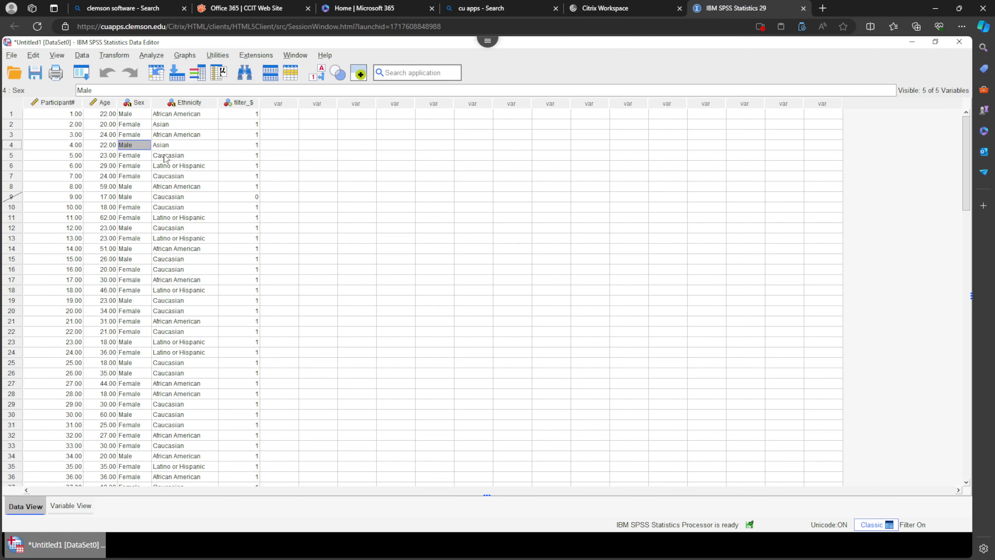
{"action": "left_click", "coordinate": [317, 137]}
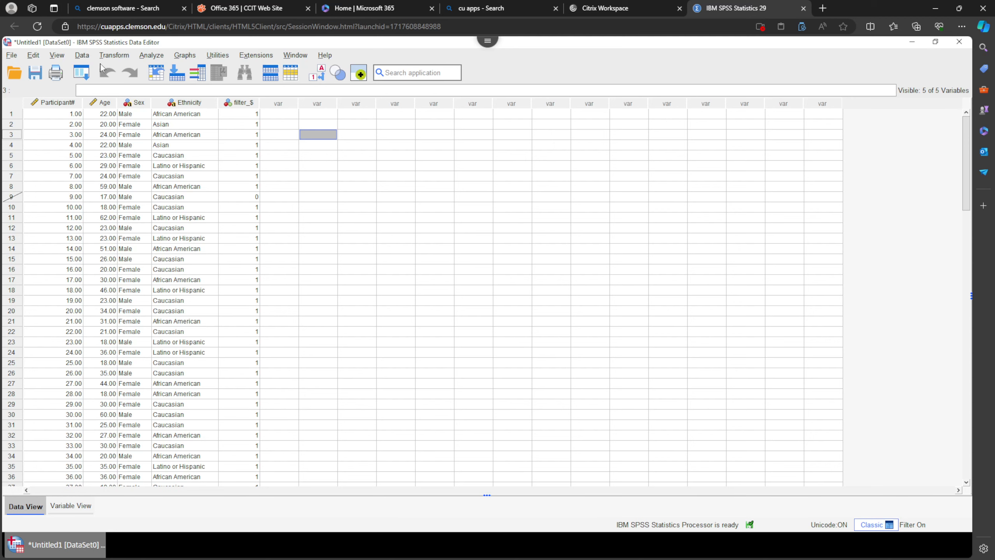
{"action": "left_click", "coordinate": [83, 56]}
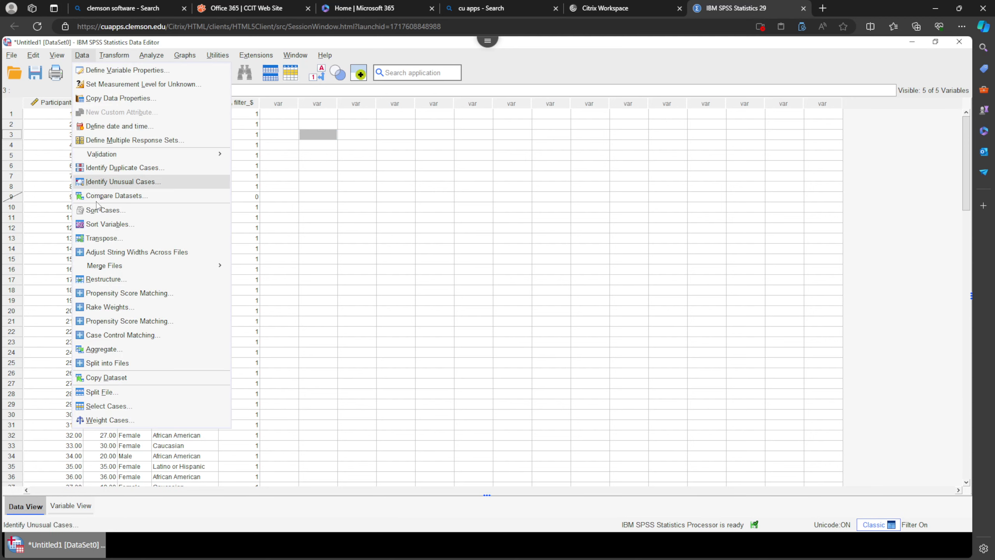
Step: Sort all cases by Age in ascending order so the 17-year-olds come first
{"action": "left_click", "coordinate": [129, 211]}
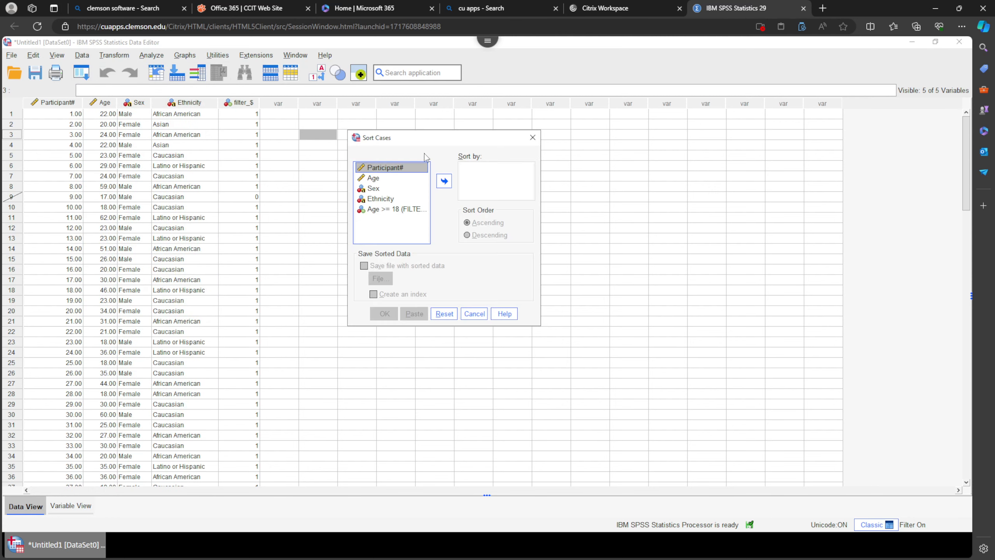
{"action": "left_click_drag", "start_coordinate": [424, 135], "coordinate": [329, 149]}
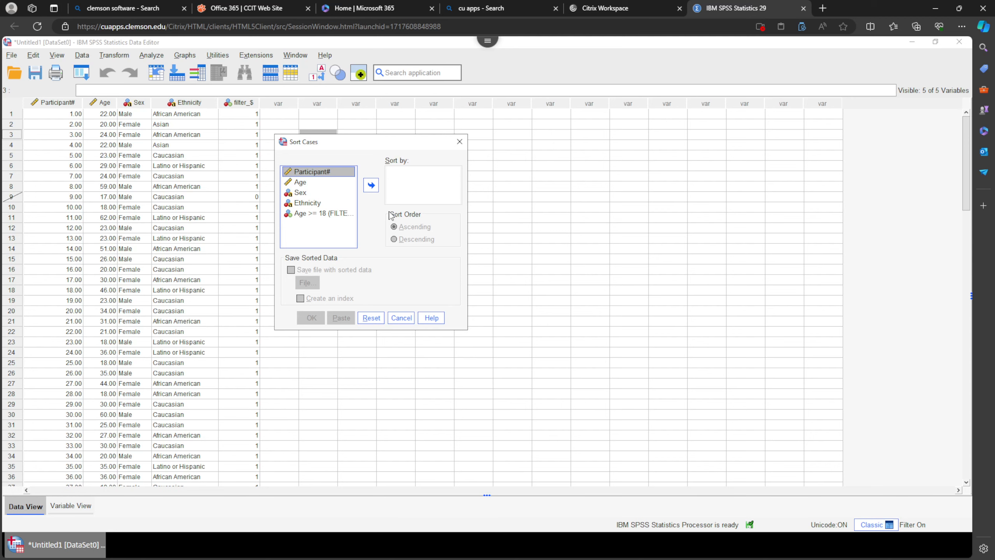
{"action": "left_click", "coordinate": [298, 183]}
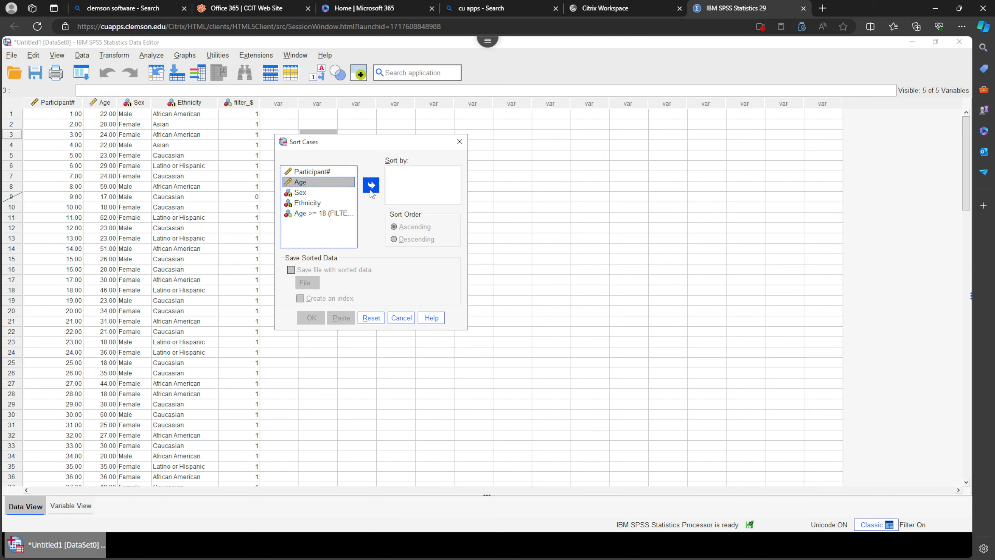
{"action": "left_click", "coordinate": [372, 186]}
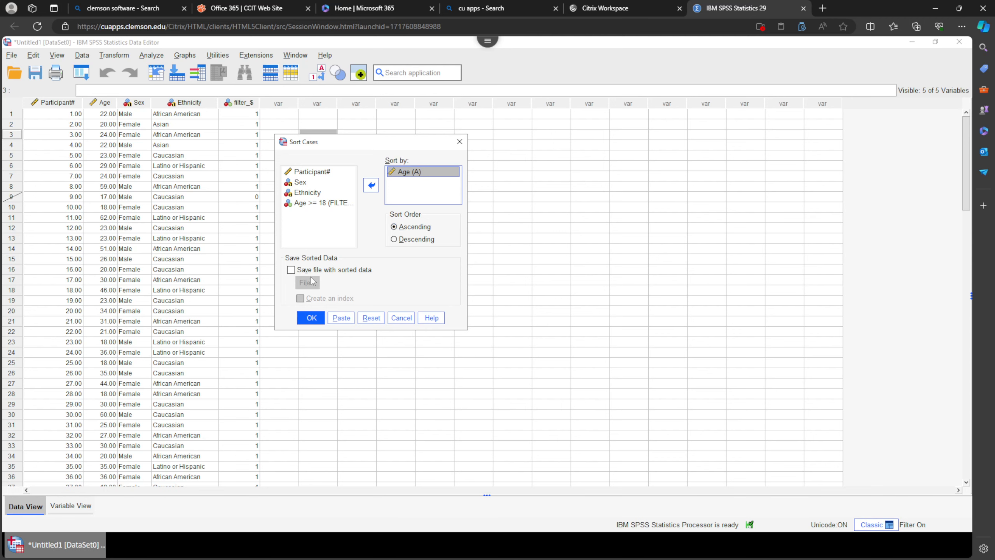
{"action": "left_click", "coordinate": [312, 318]}
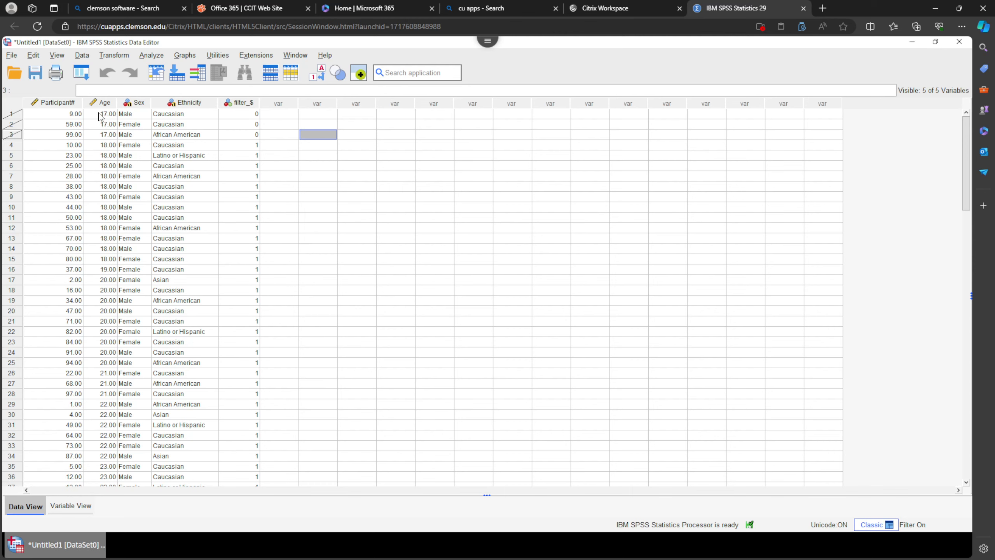
{"action": "left_click_drag", "start_coordinate": [99, 114], "coordinate": [100, 135]}
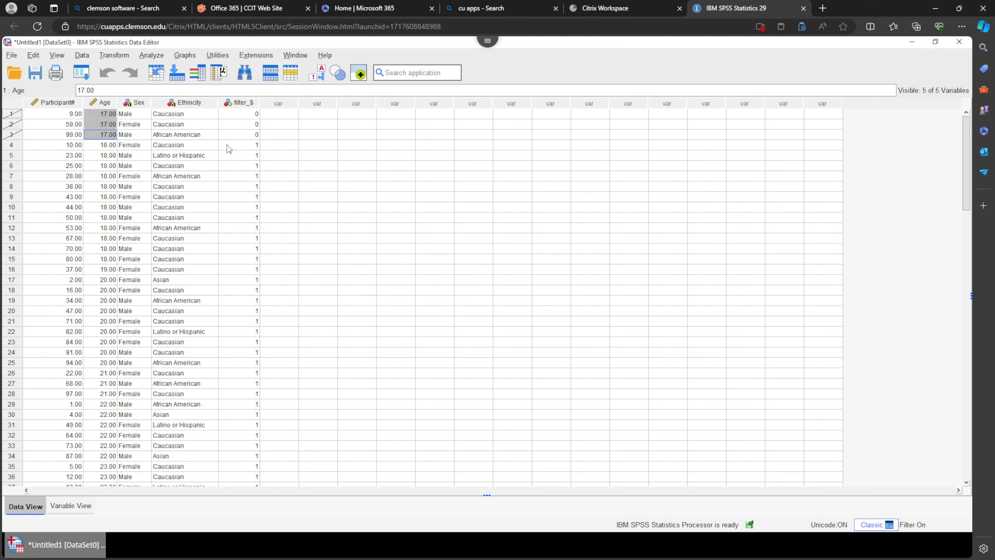
{"action": "left_click", "coordinate": [317, 114]}
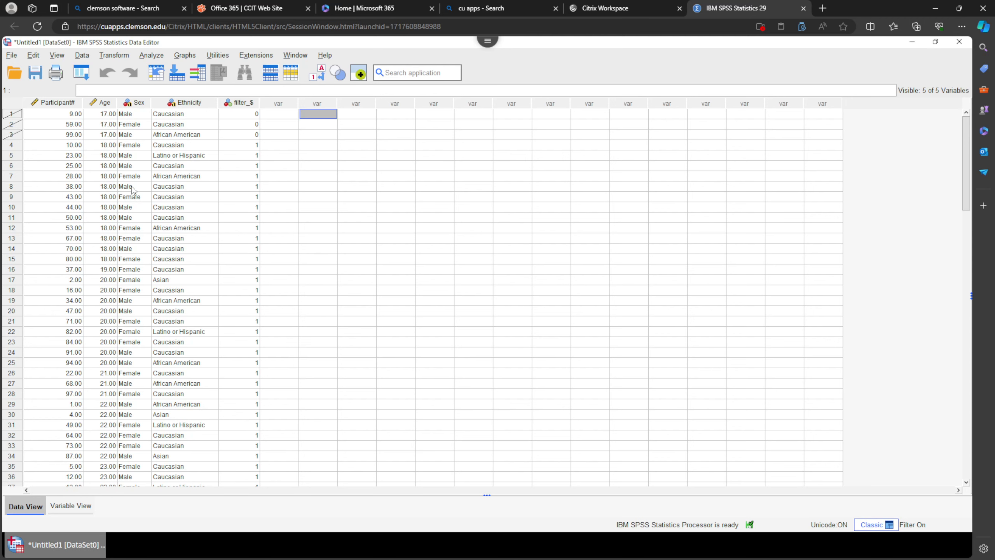
{"action": "scroll", "coordinate": [100, 182], "scroll_direction": "down", "scroll_amount": 6}
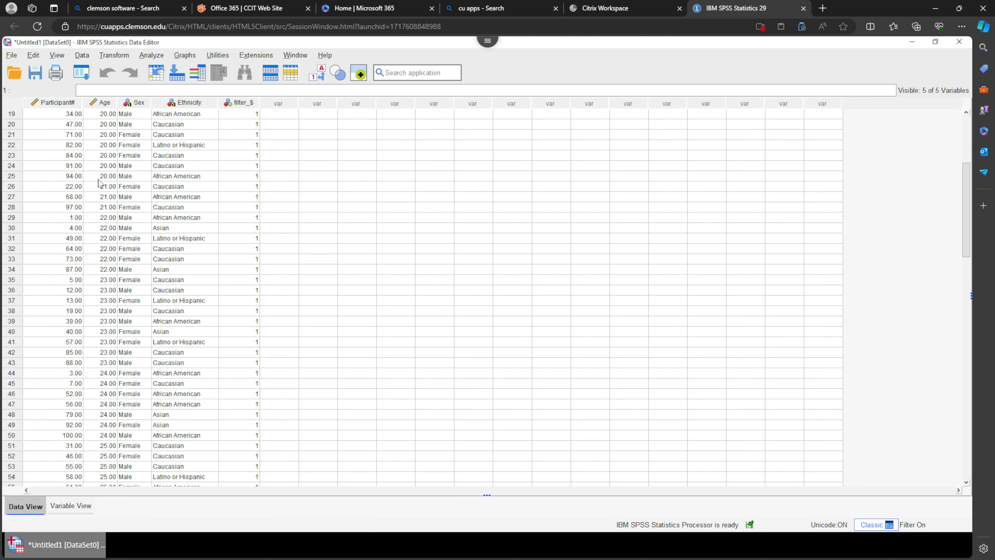
{"action": "scroll", "coordinate": [98, 182], "scroll_direction": "down", "scroll_amount": 18}
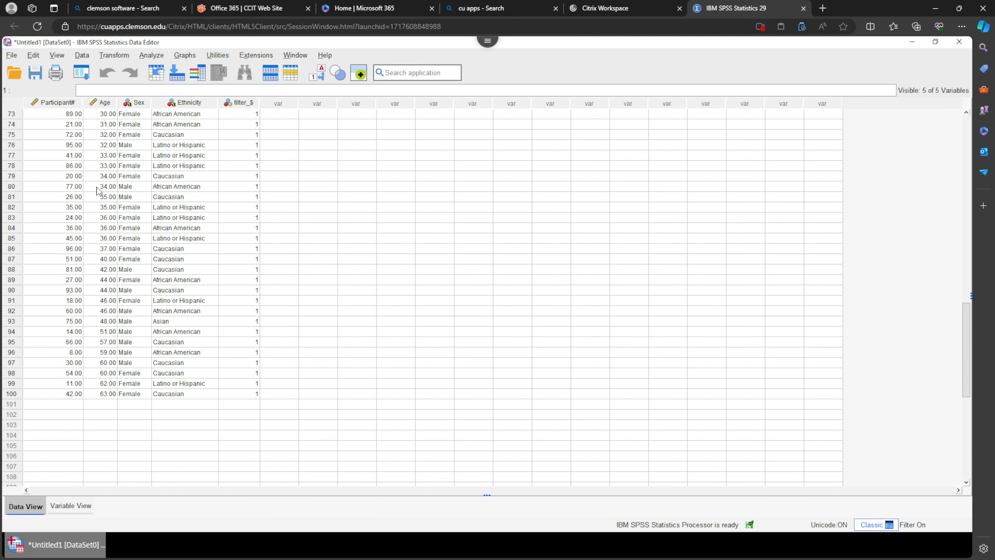
{"action": "scroll", "coordinate": [98, 191], "scroll_direction": "down", "scroll_amount": 12}
{"action": "scroll", "coordinate": [98, 190], "scroll_direction": "up", "scroll_amount": 20}
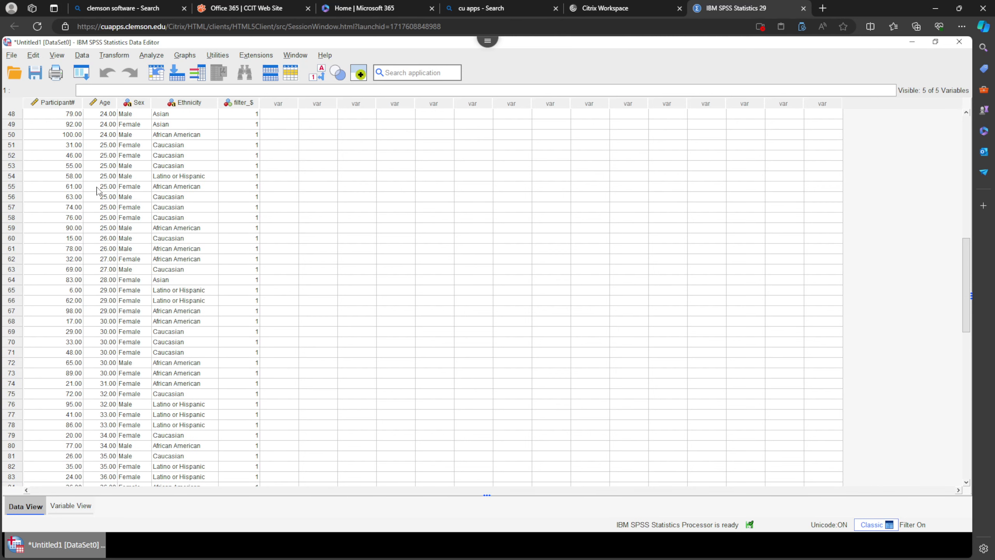
{"action": "scroll", "coordinate": [98, 190], "scroll_direction": "up", "scroll_amount": 15}
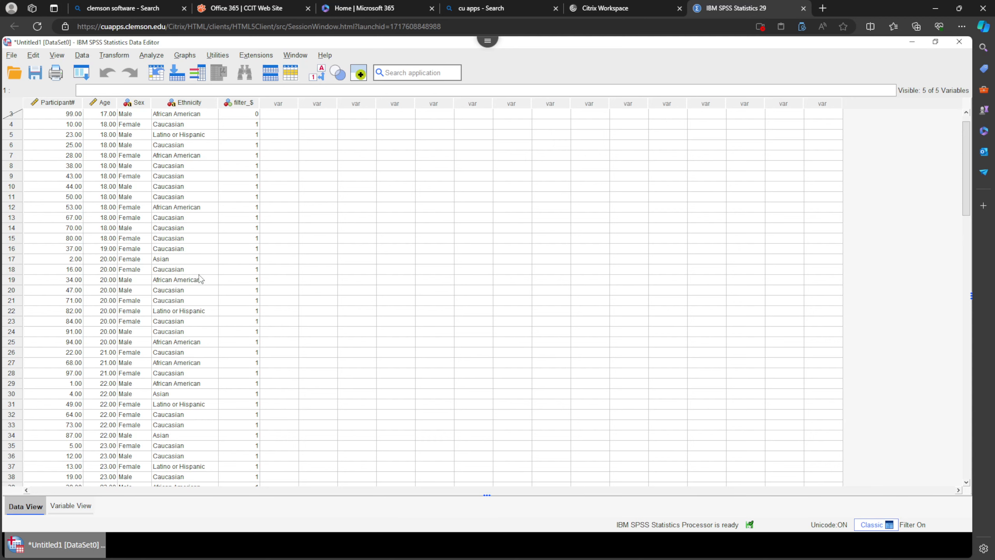
{"action": "scroll", "coordinate": [205, 275], "scroll_direction": "up", "scroll_amount": 1}
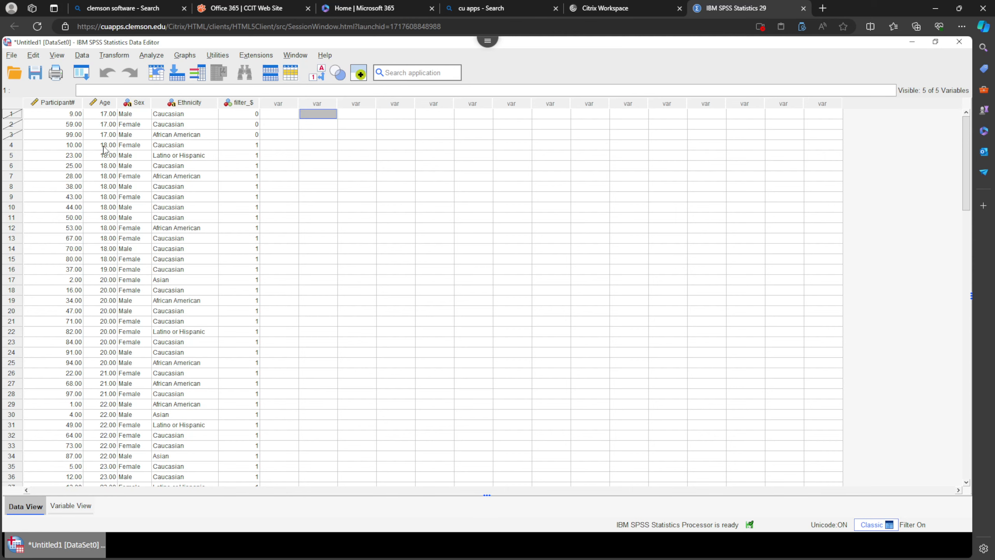
Step: Briefly open and close the Data menu, then bring up Analyze > Descriptive Statistics
{"action": "left_click", "coordinate": [82, 56]}
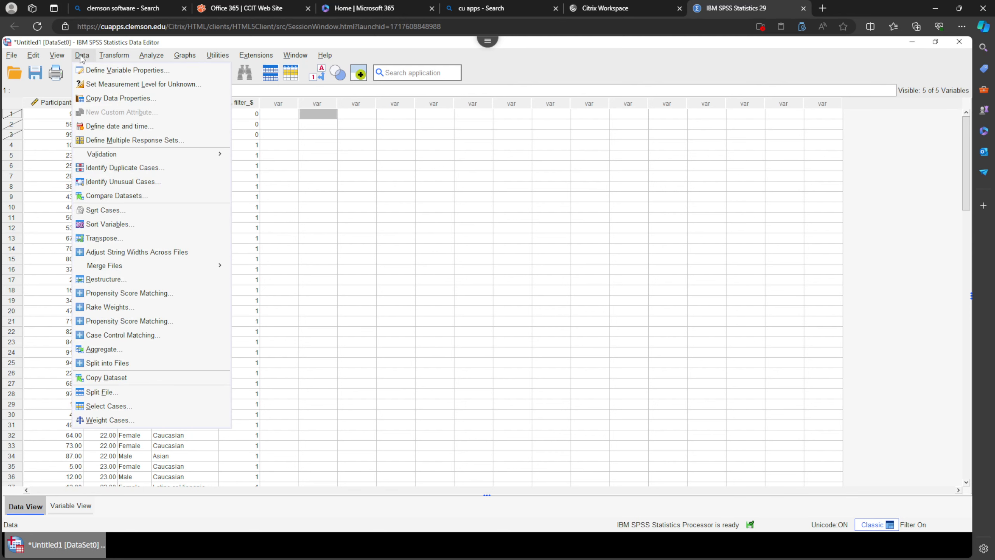
{"action": "left_click", "coordinate": [82, 57]}
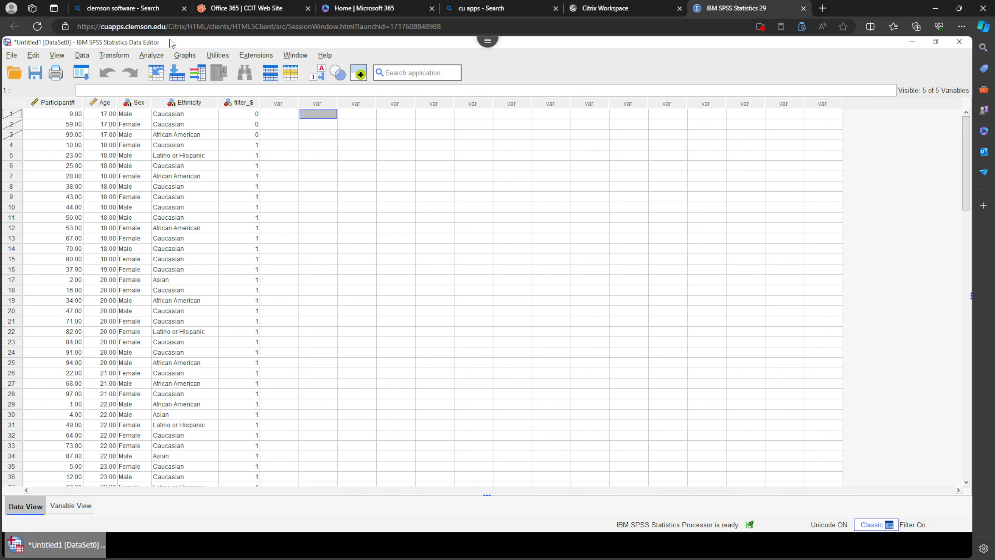
{"action": "left_click", "coordinate": [157, 59]}
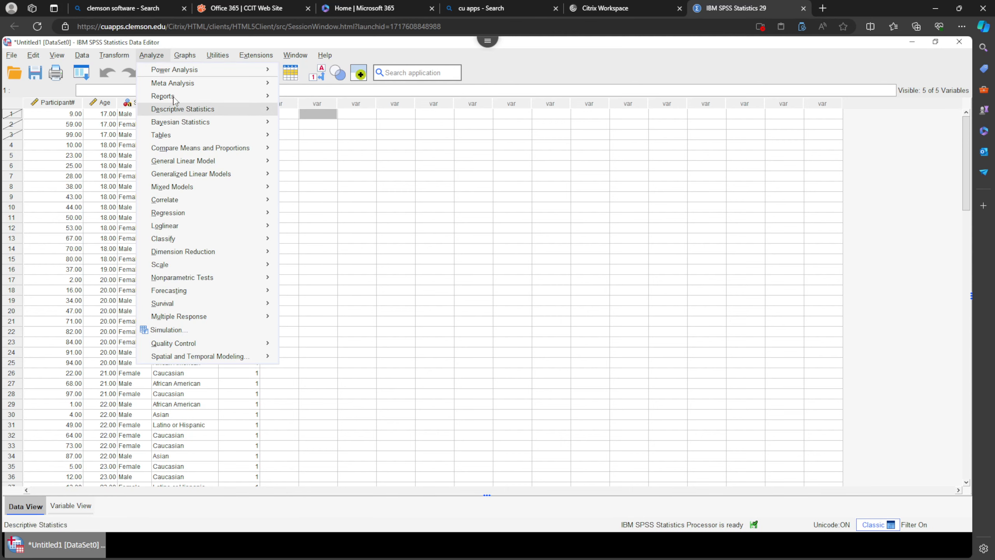
{"action": "mouse_move", "coordinate": [186, 83]}
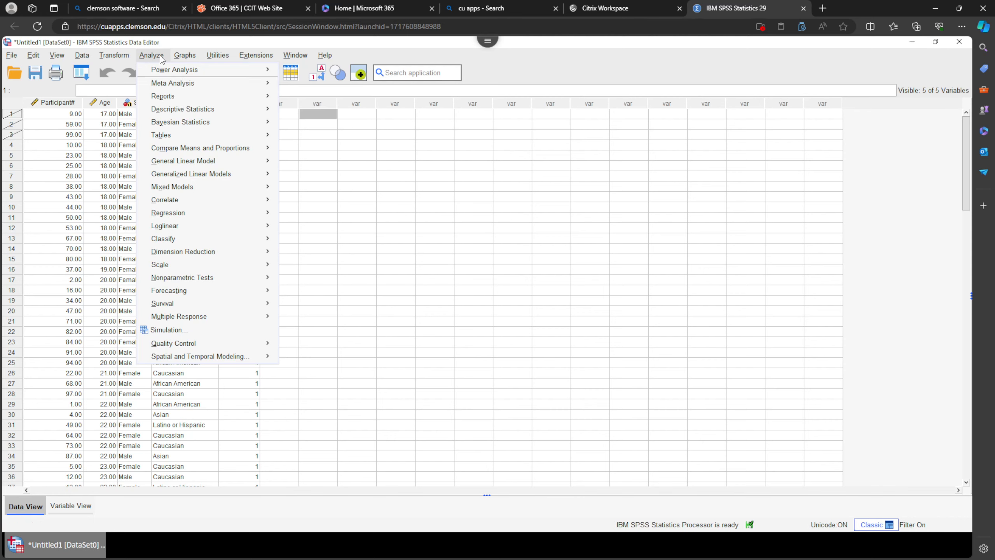
{"action": "mouse_move", "coordinate": [193, 112]}
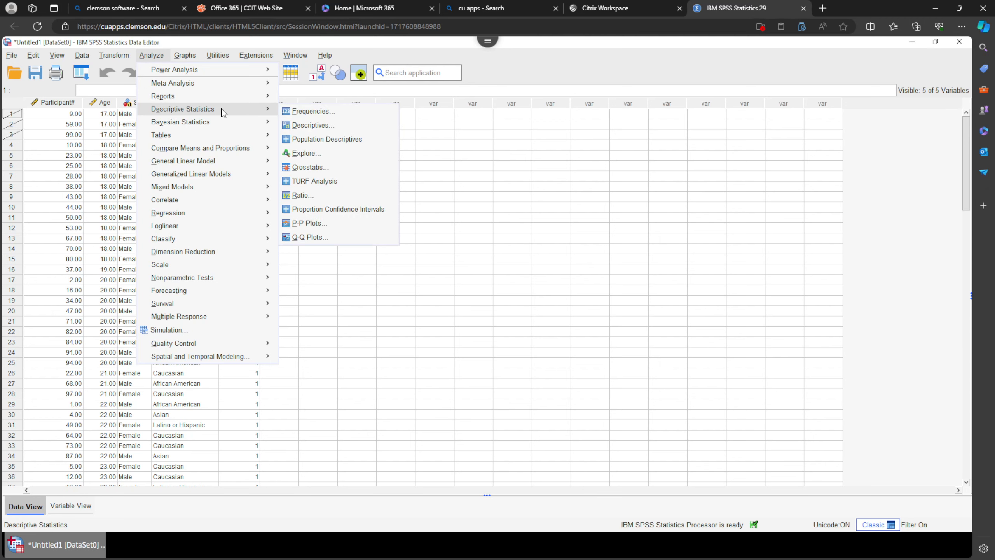
Step: Run Frequencies on Age, Sex and Ethnicity, each showing 97 valid cases
{"action": "left_click", "coordinate": [332, 115]}
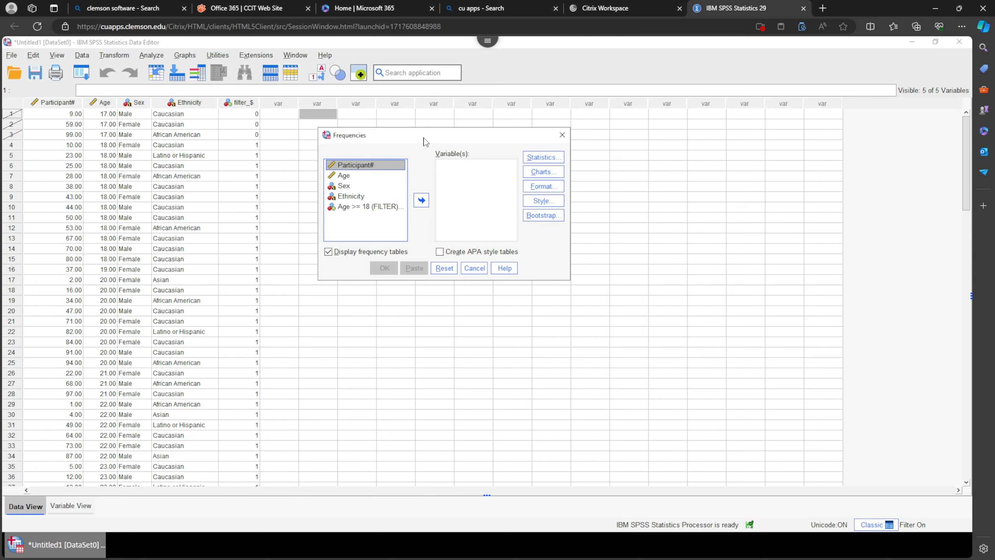
{"action": "left_click_drag", "start_coordinate": [424, 137], "coordinate": [382, 135]}
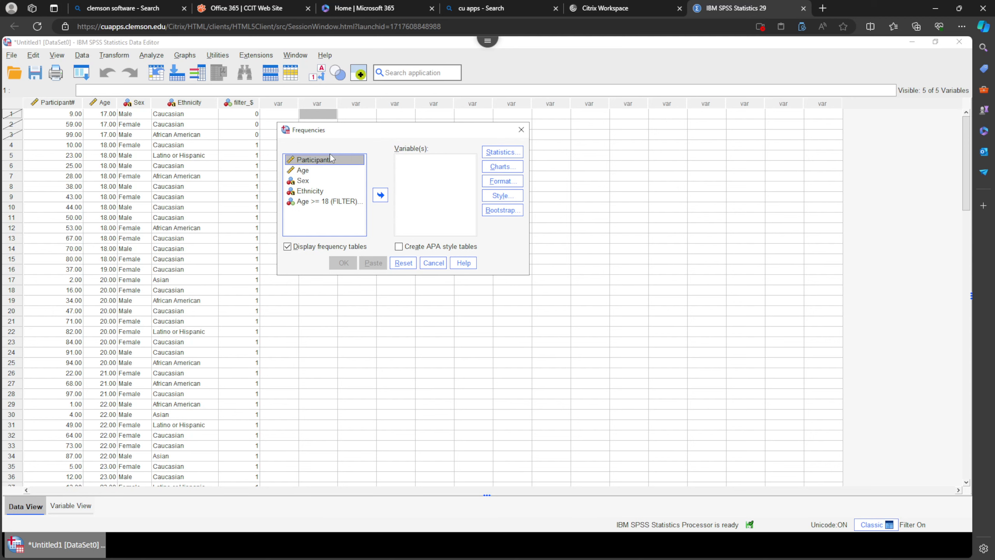
{"action": "double_click", "coordinate": [307, 172]}
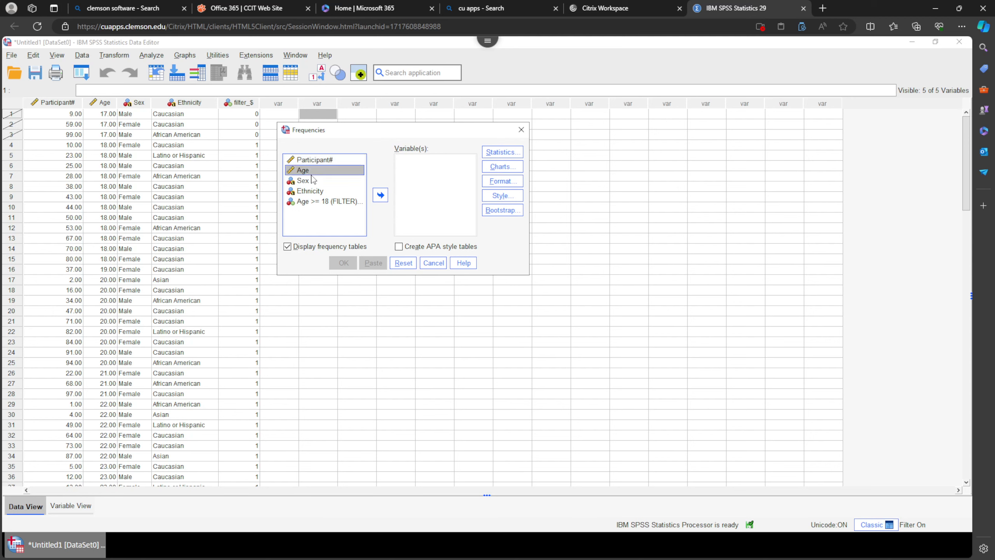
{"action": "double_click", "coordinate": [306, 170]}
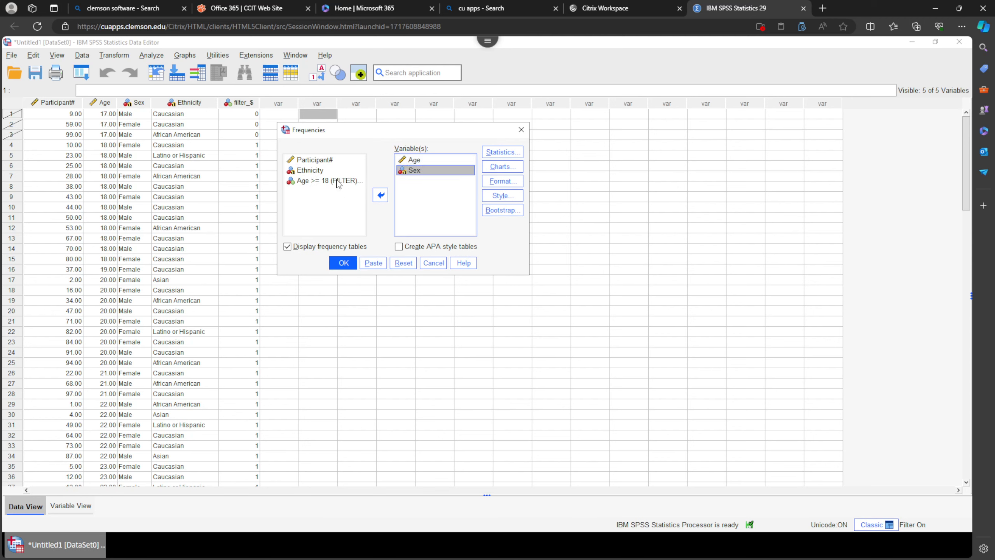
{"action": "left_click", "coordinate": [379, 196]}
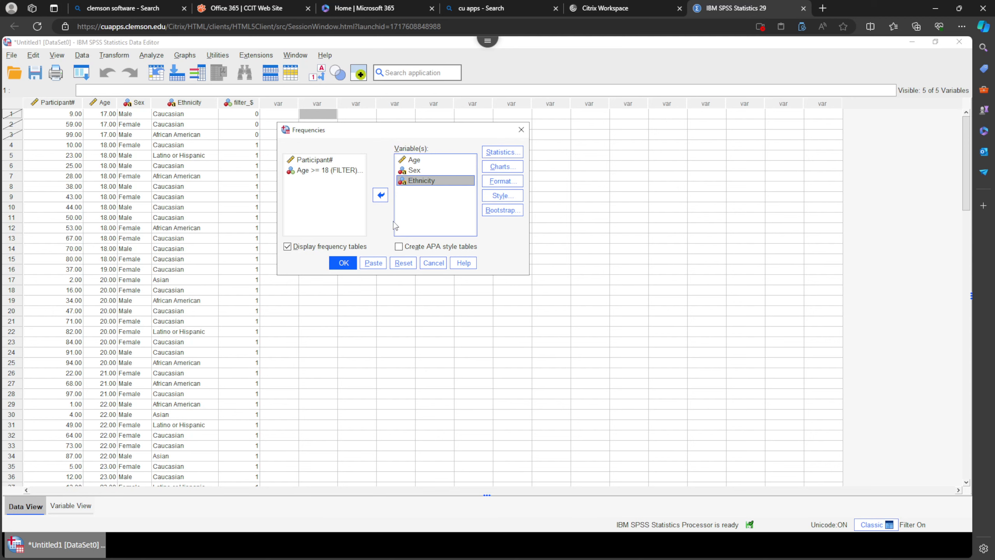
{"action": "left_click", "coordinate": [344, 263]}
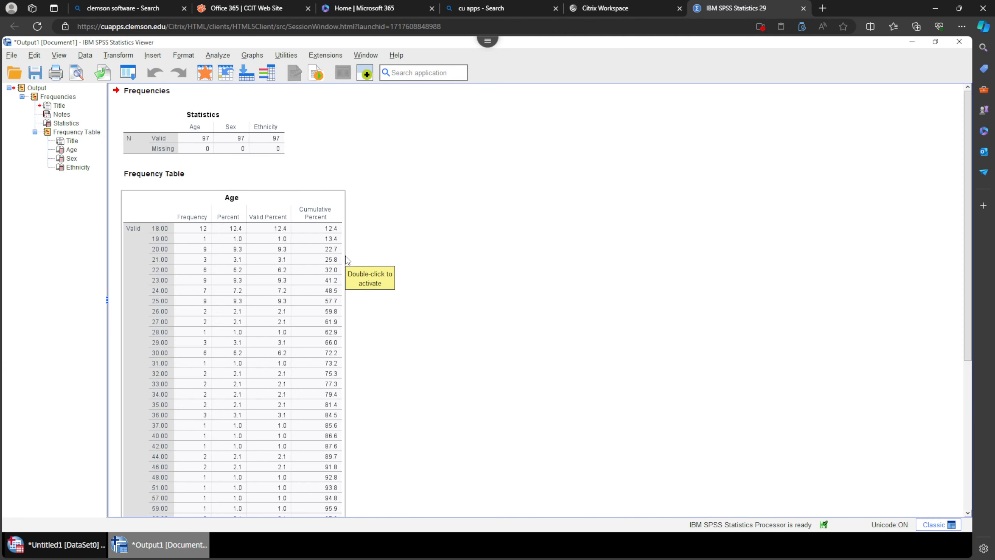
{"action": "double_click", "coordinate": [528, 43]}
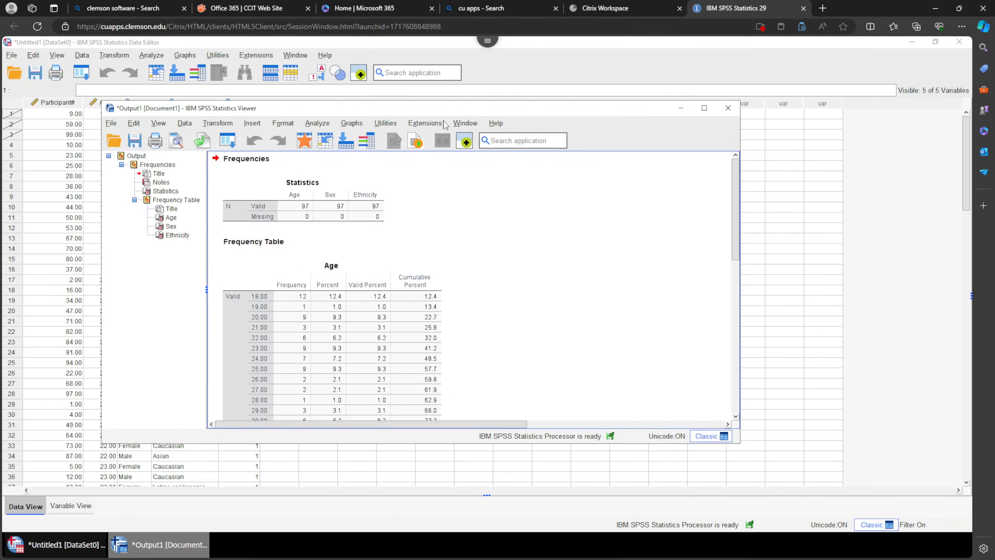
{"action": "left_click_drag", "start_coordinate": [443, 115], "coordinate": [425, 108]}
{"action": "left_click", "coordinate": [705, 102]}
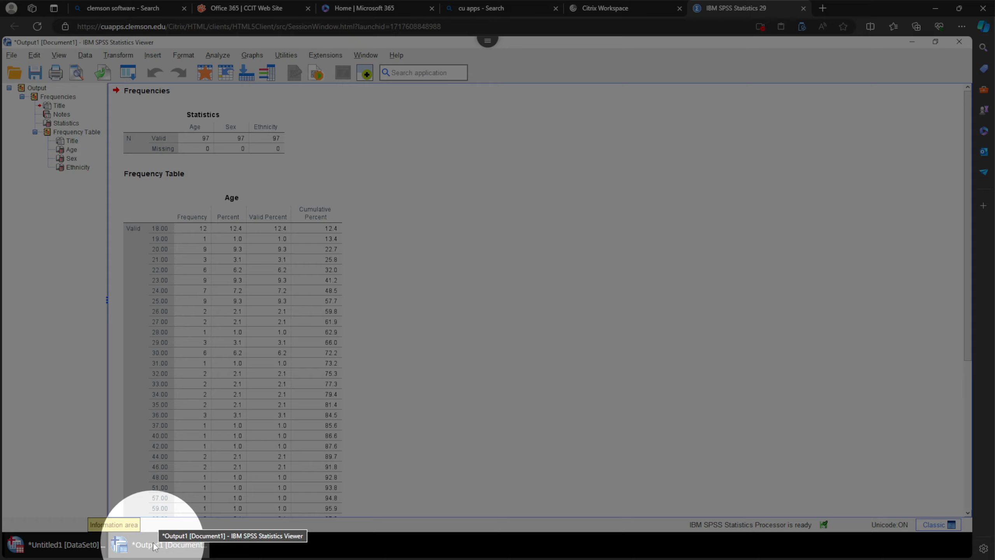
{"action": "scroll", "coordinate": [368, 163], "scroll_direction": "down", "scroll_amount": 3}
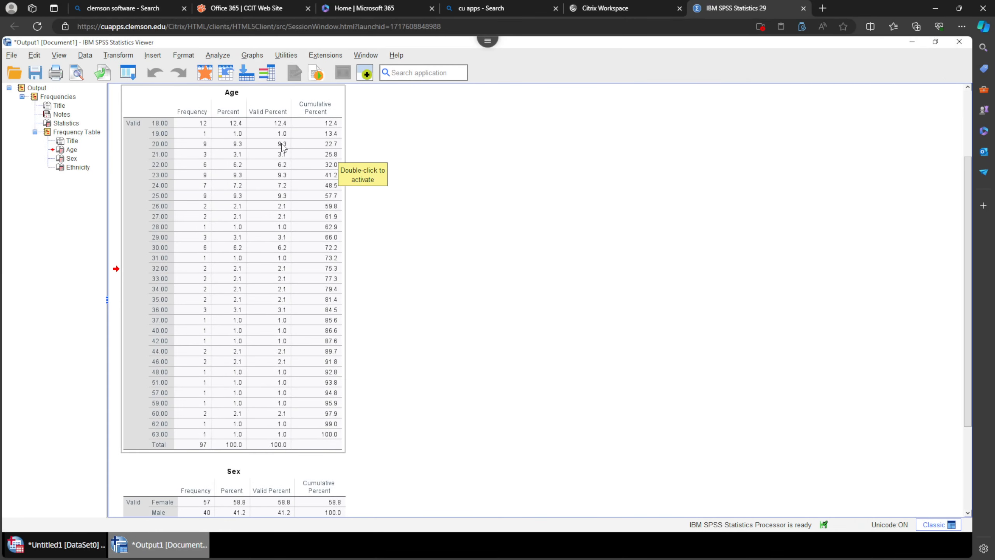
{"action": "scroll", "coordinate": [393, 204], "scroll_direction": "up", "scroll_amount": 3}
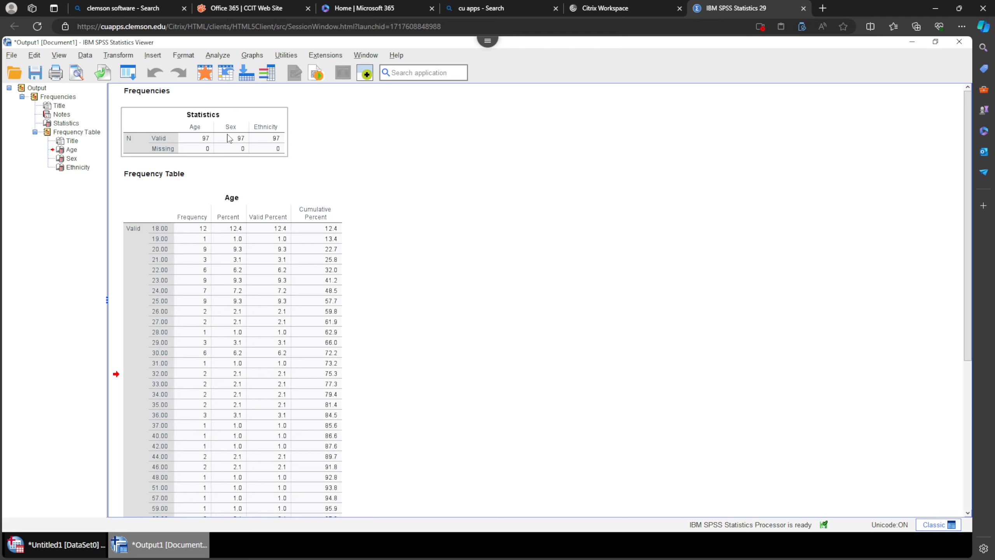
{"action": "scroll", "coordinate": [230, 143], "scroll_direction": "down", "scroll_amount": 1}
{"action": "scroll", "coordinate": [243, 166], "scroll_direction": "down", "scroll_amount": 3}
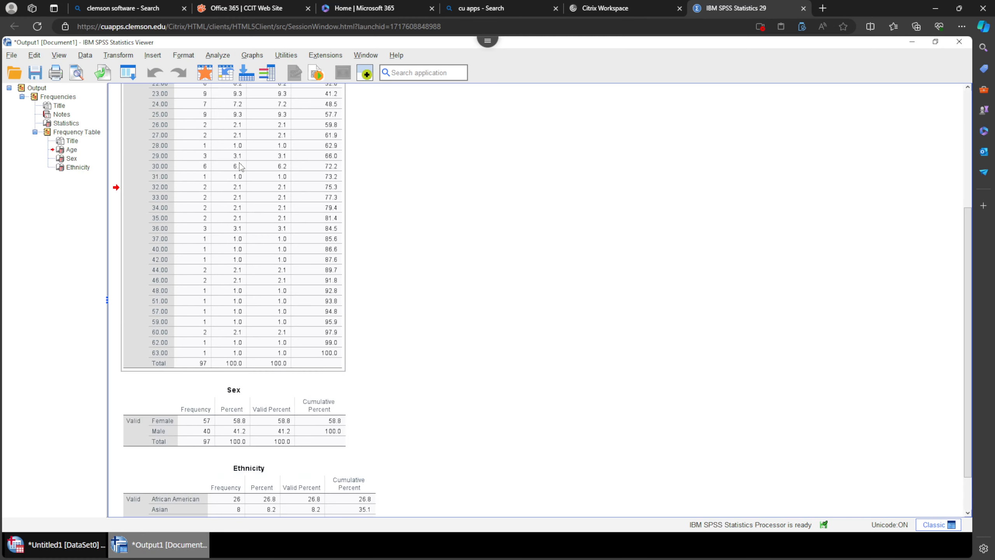
{"action": "scroll", "coordinate": [241, 167], "scroll_direction": "down", "scroll_amount": 2}
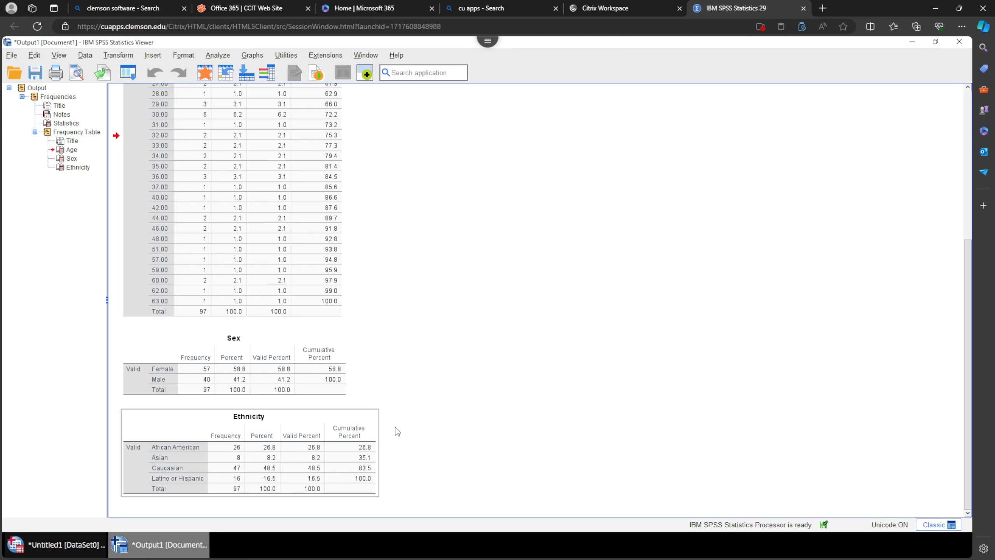
{"action": "scroll", "coordinate": [475, 293], "scroll_direction": "up", "scroll_amount": 5}
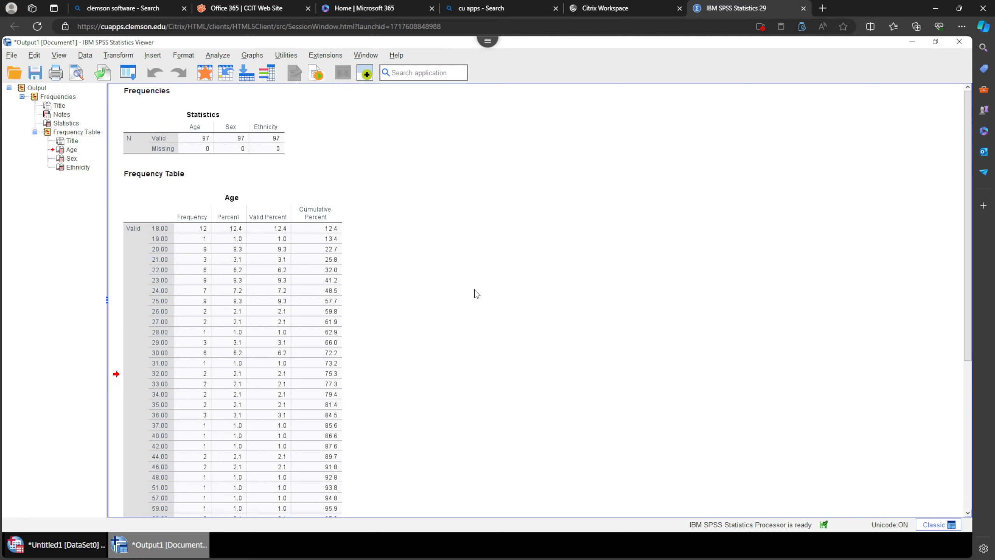
{"action": "scroll", "coordinate": [476, 294], "scroll_direction": "down", "scroll_amount": 2}
{"action": "scroll", "coordinate": [477, 294], "scroll_direction": "up", "scroll_amount": 2}
{"action": "left_click", "coordinate": [227, 254]}
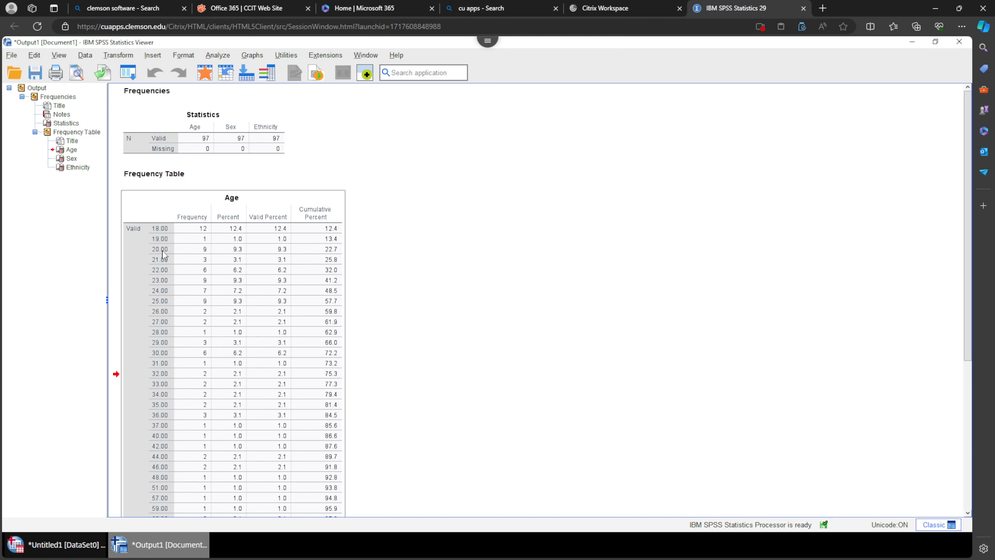
{"action": "scroll", "coordinate": [163, 254], "scroll_direction": "down", "scroll_amount": 3}
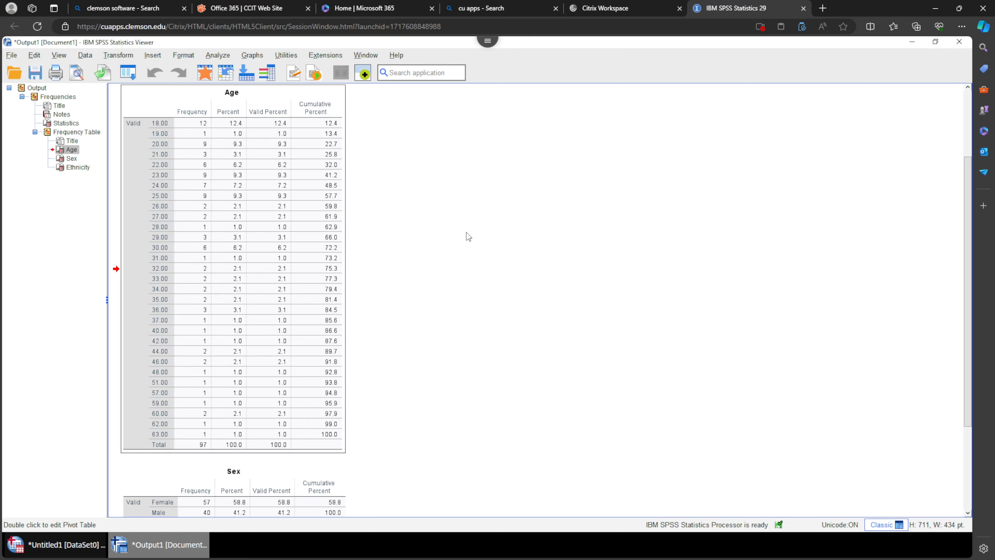
{"action": "scroll", "coordinate": [333, 250], "scroll_direction": "down", "scroll_amount": 5}
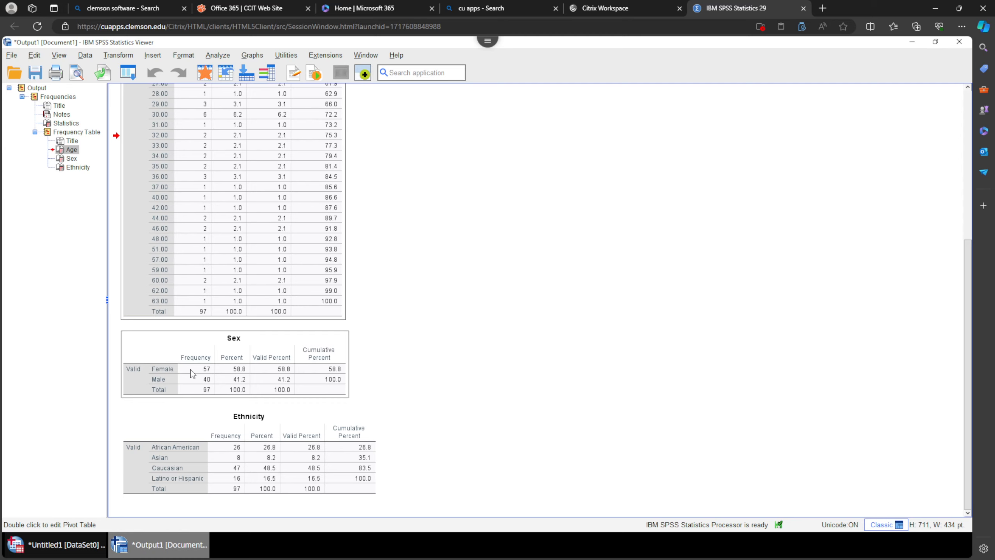
{"action": "left_click", "coordinate": [309, 472]}
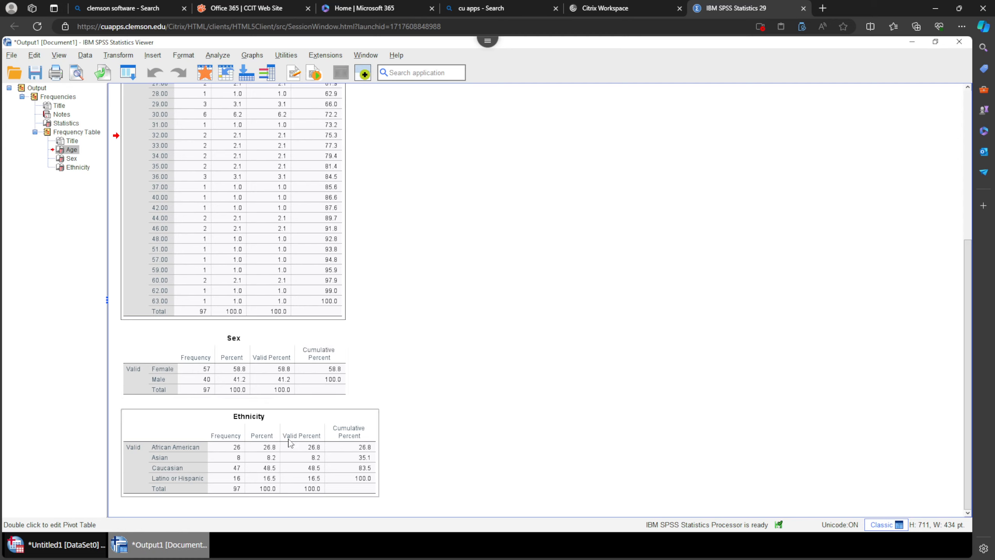
{"action": "left_click", "coordinate": [420, 401]}
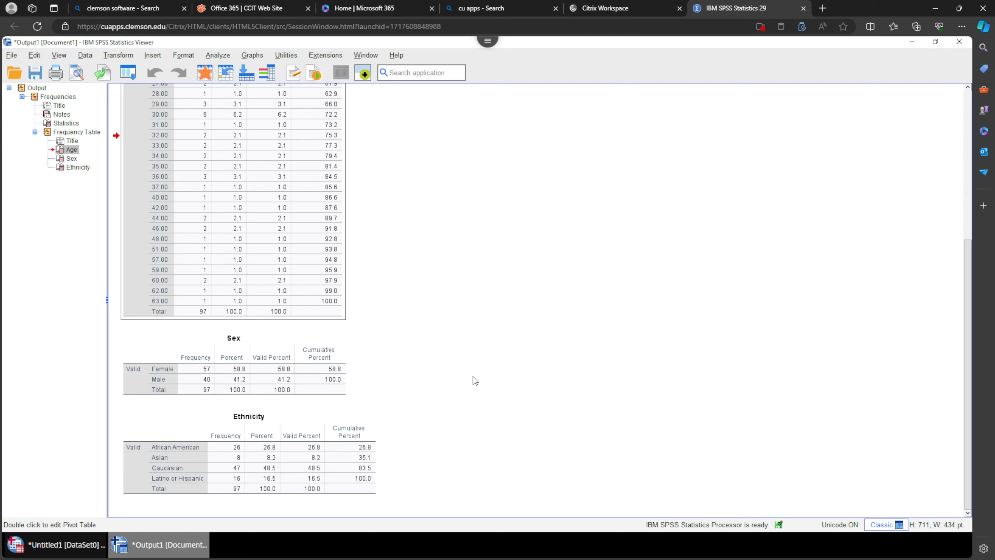
{"action": "left_click", "coordinate": [292, 429]}
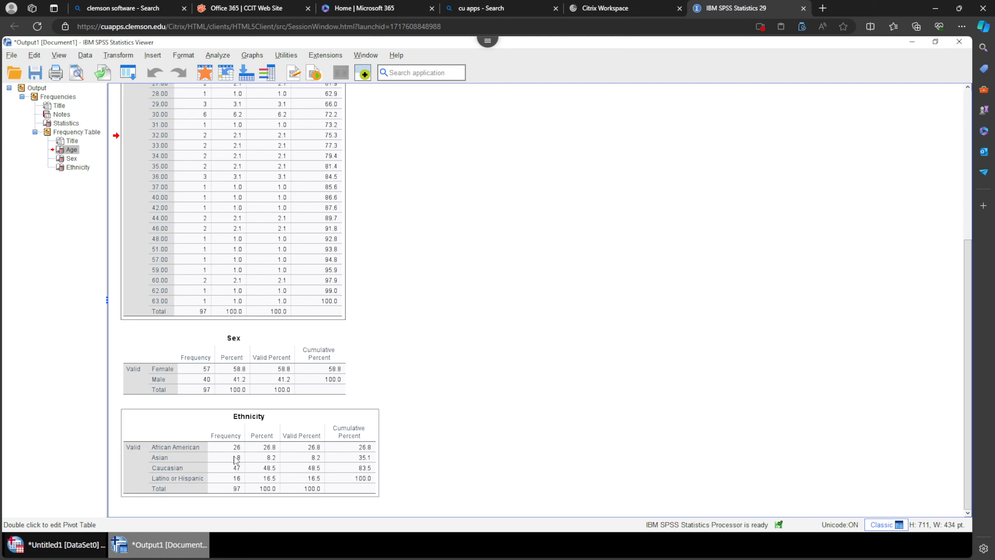
{"action": "left_click", "coordinate": [528, 426]}
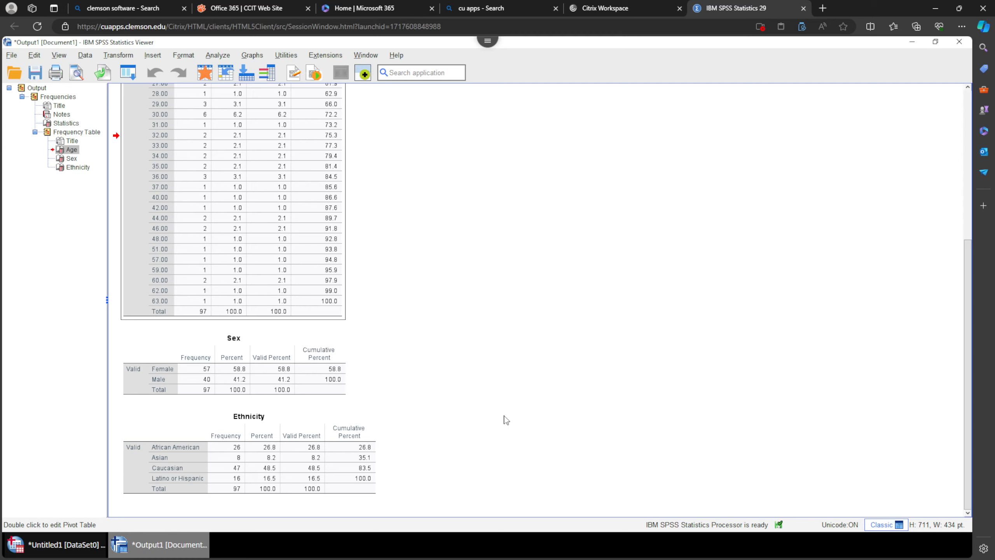
{"action": "scroll", "coordinate": [480, 415], "scroll_direction": "up", "scroll_amount": 10}
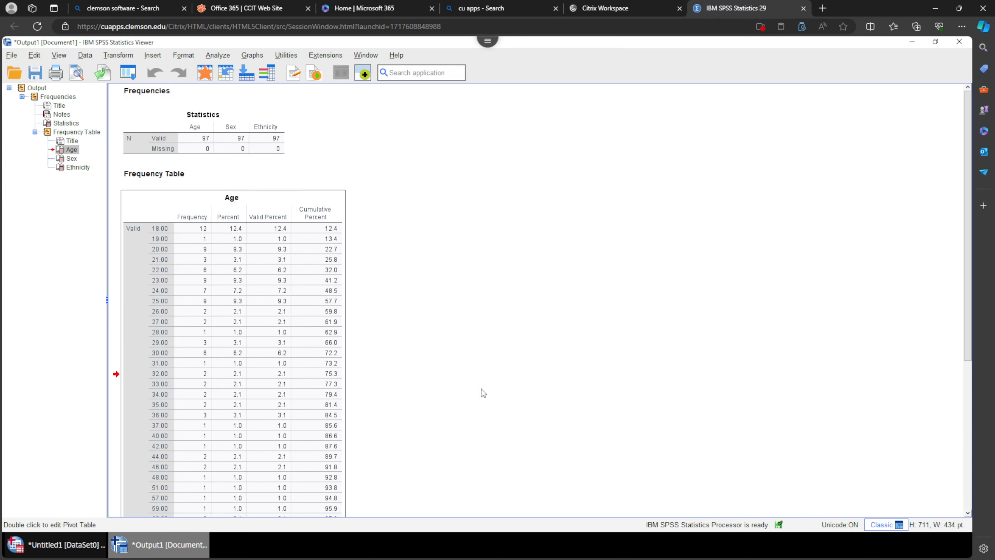
{"action": "scroll", "coordinate": [470, 383], "scroll_direction": "down", "scroll_amount": 10}
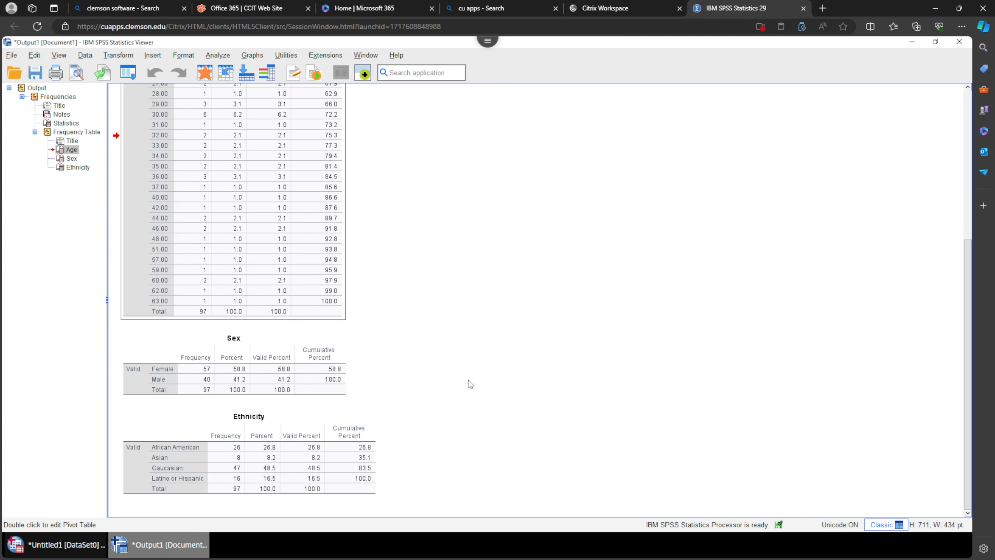
{"action": "left_click", "coordinate": [470, 384]}
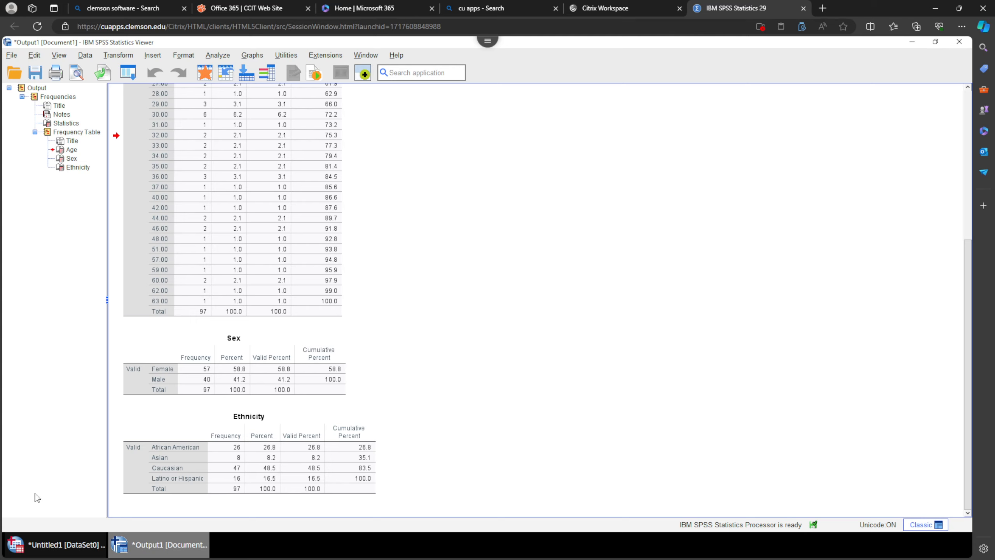
Step: In the Data Editor, enter 'Average Age' into an empty cell
{"action": "left_click", "coordinate": [66, 547]}
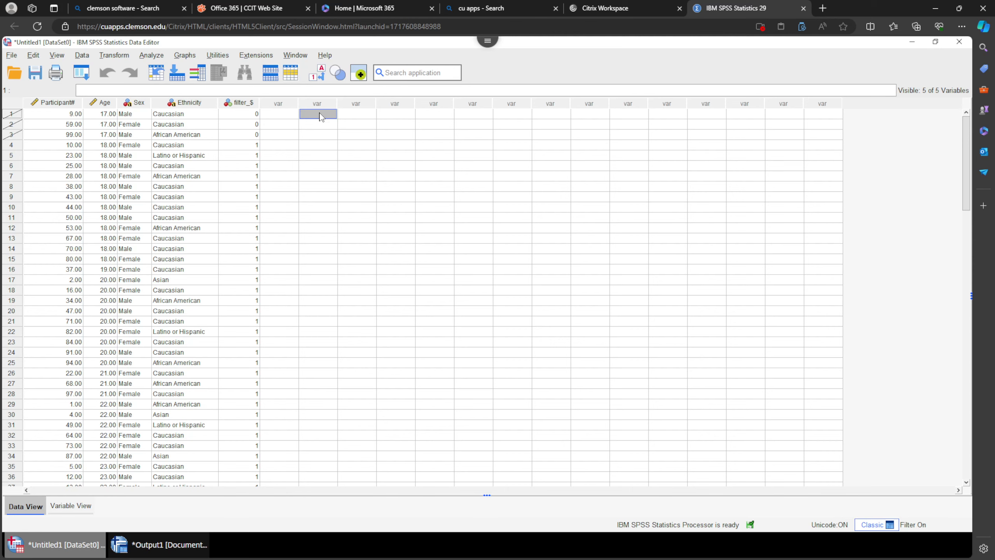
{"action": "type", "text": "Aver"}
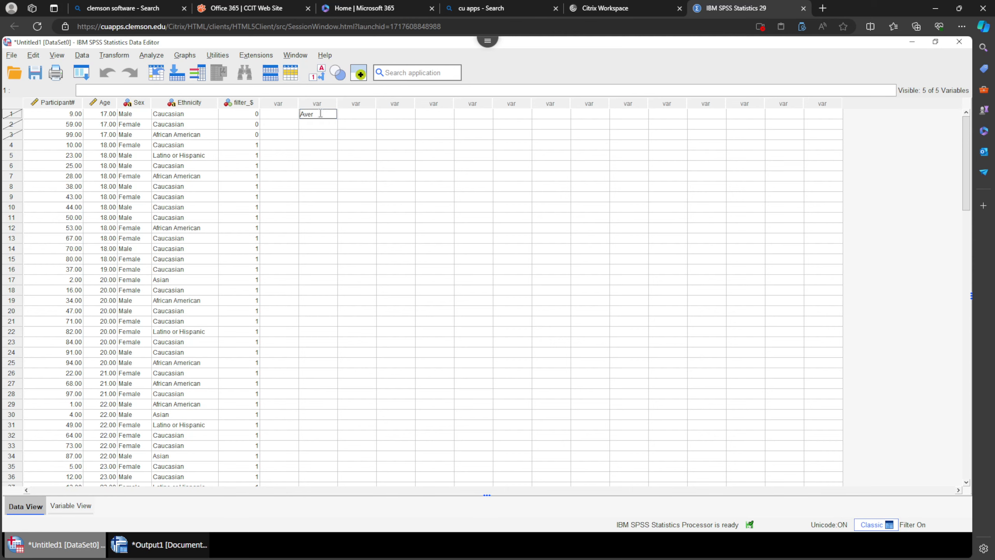
{"action": "type", "text": "age Age"}
{"action": "key", "text": "Return"}
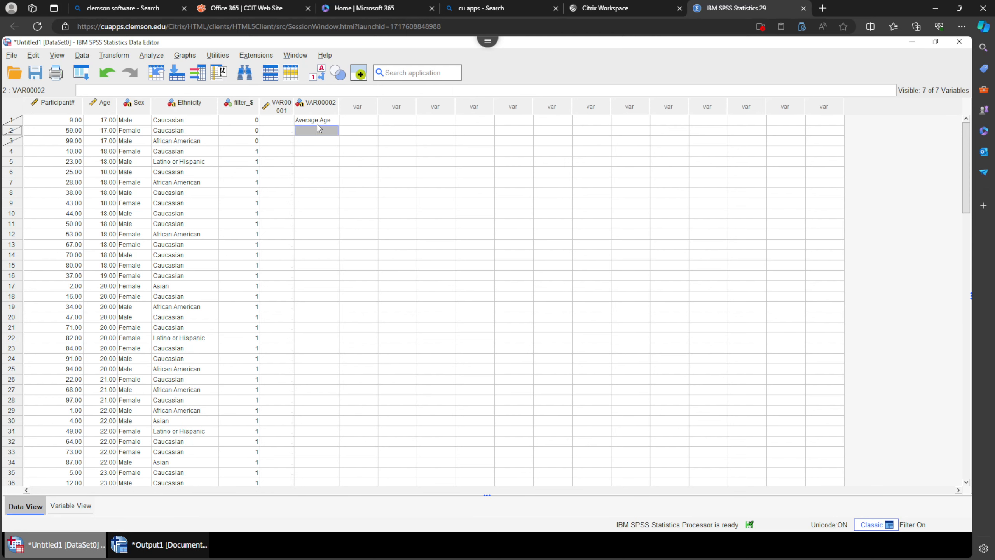
Step: Clear the Average Age column and the leftover empty new column, leaving five variables
{"action": "left_click", "coordinate": [321, 106]}
{"action": "right_click", "coordinate": [321, 105]}
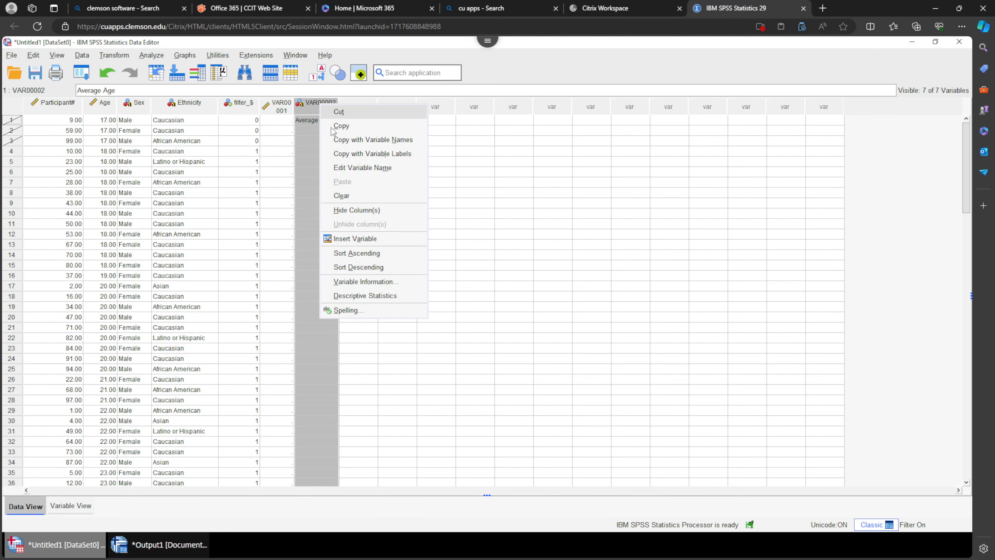
{"action": "left_click", "coordinate": [344, 195]}
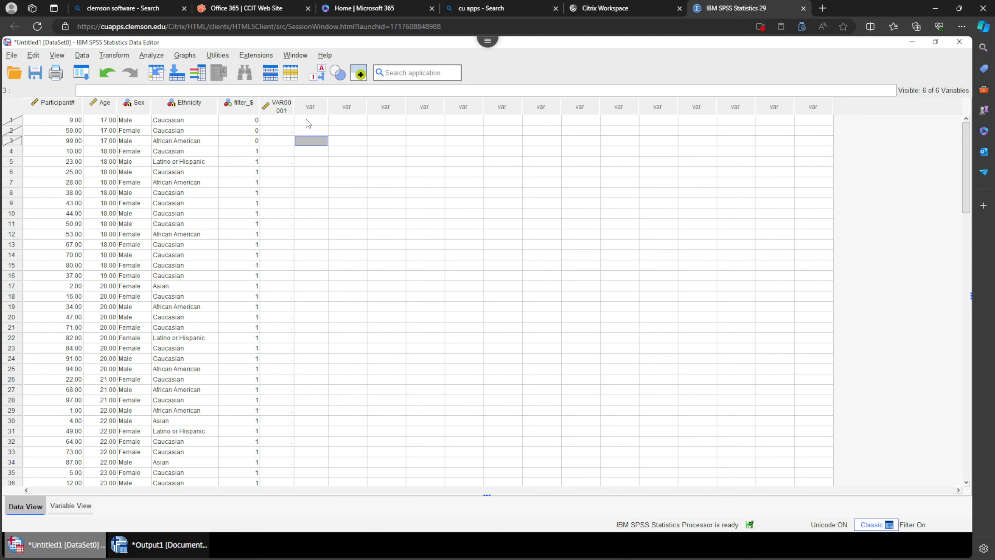
{"action": "right_click", "coordinate": [271, 107]}
{"action": "left_click", "coordinate": [292, 196]}
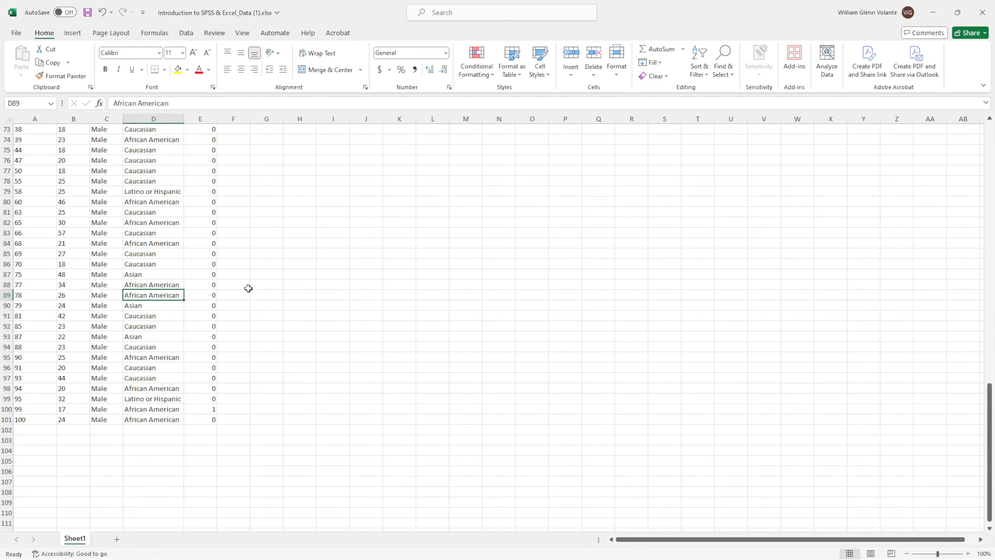
Step: Add the heading 'Average Age' in Excel cell G1
{"action": "scroll", "coordinate": [275, 279], "scroll_direction": "up", "scroll_amount": 15}
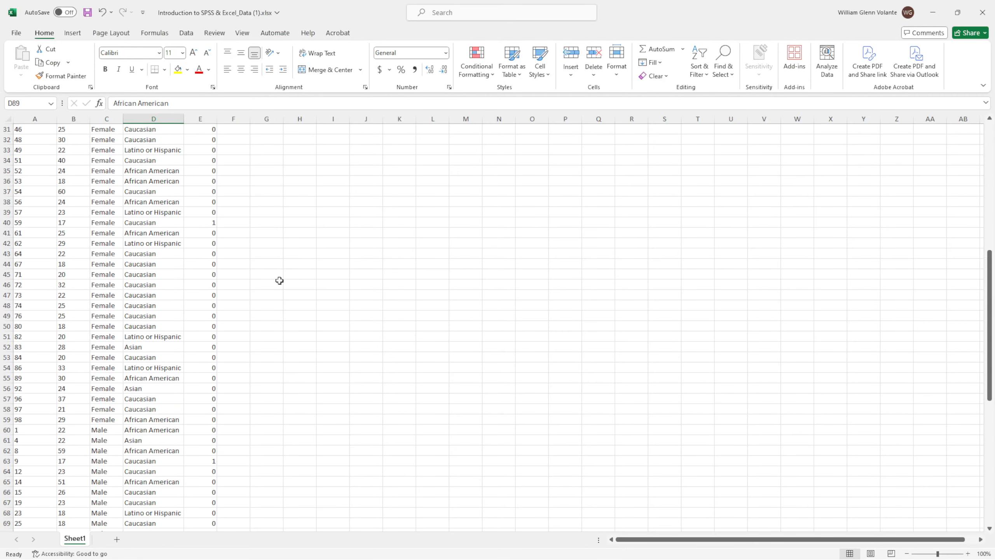
{"action": "scroll", "coordinate": [271, 240], "scroll_direction": "up", "scroll_amount": 1}
{"action": "left_click", "coordinate": [271, 128]}
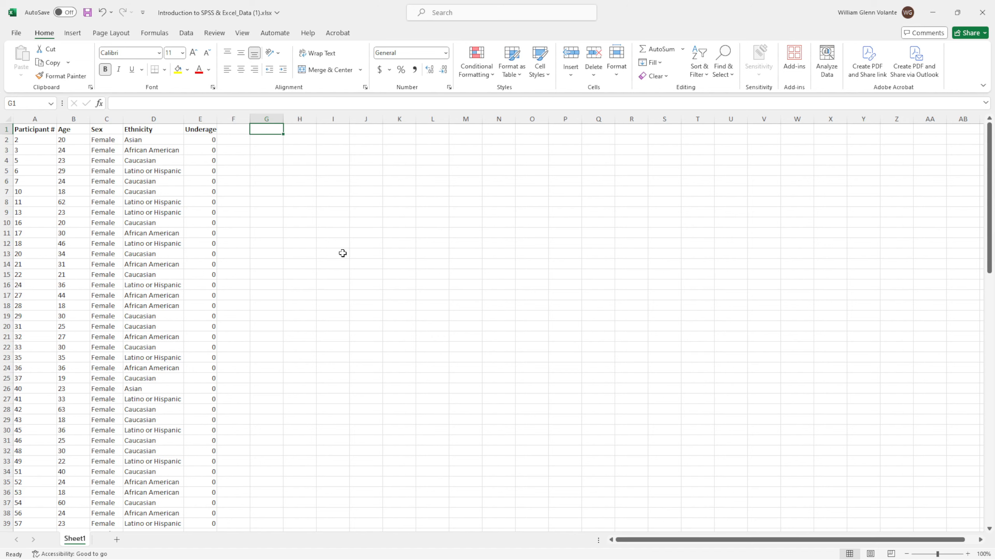
{"action": "type", "text": "Average Age"}
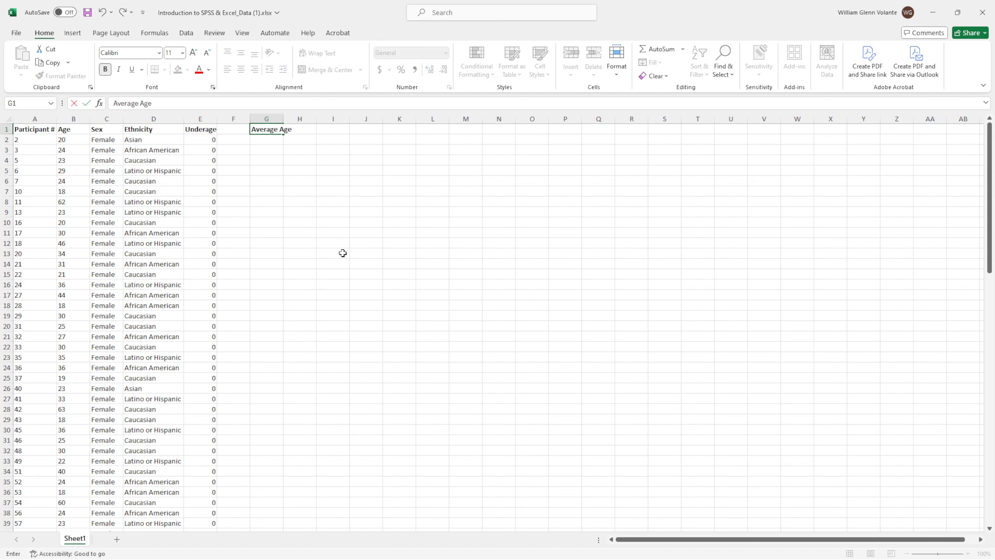
{"action": "key", "text": "Return"}
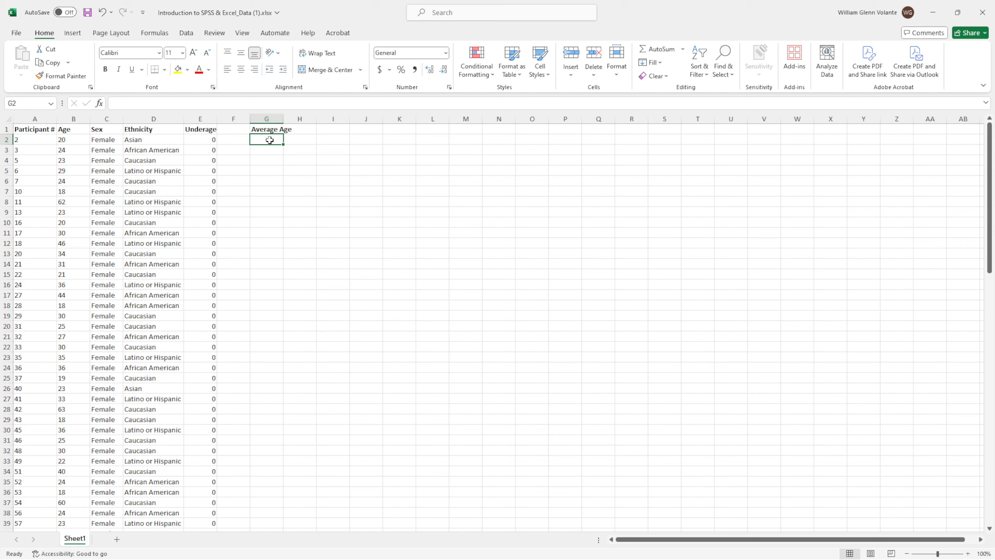
Step: Enter =AVERAGE(B2:B101) in G2, giving 28.28, and return to SPSS
{"action": "type", "text": "="}
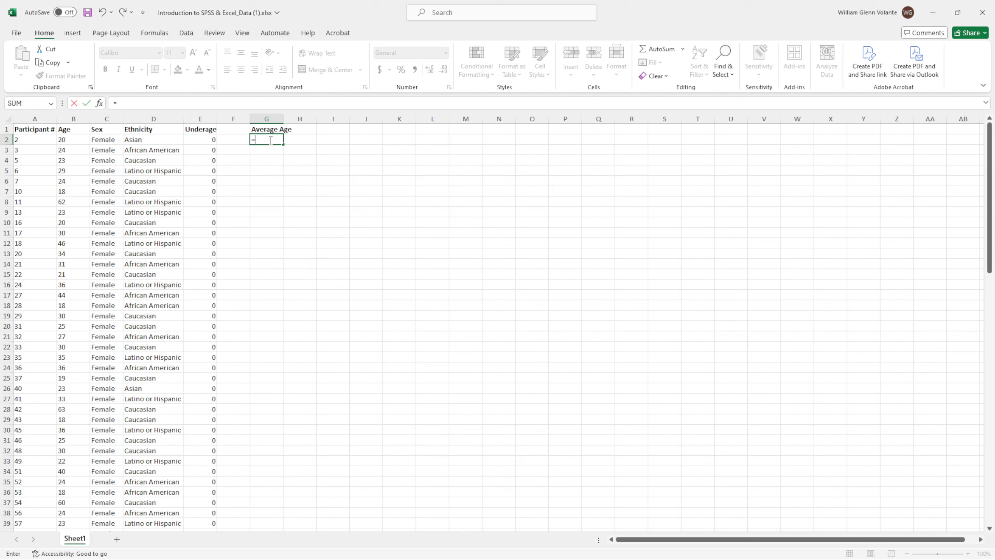
{"action": "type", "text": "aver"}
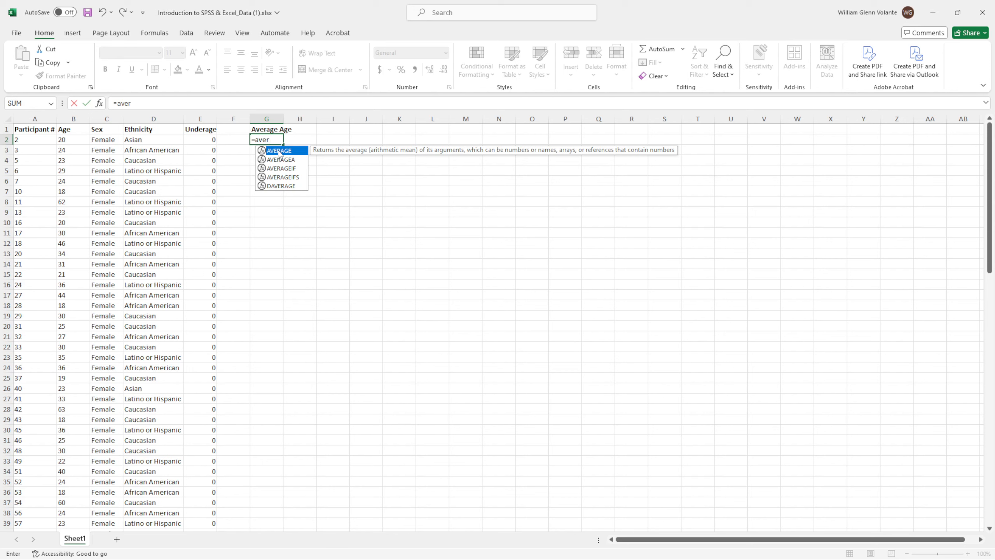
{"action": "double_click", "coordinate": [279, 151]}
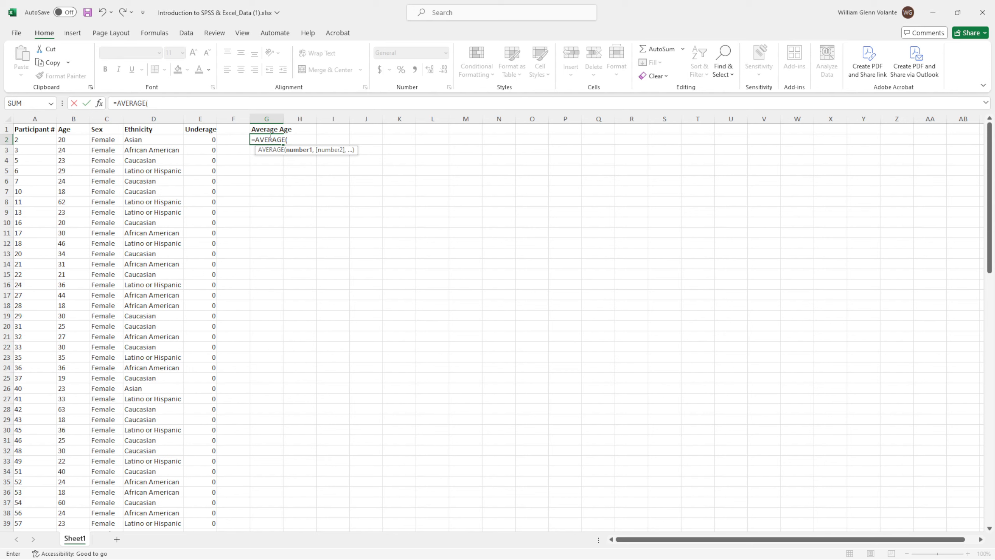
{"action": "left_click", "coordinate": [73, 140]}
{"action": "left_click_drag", "start_coordinate": [73, 141], "coordinate": [77, 513]}
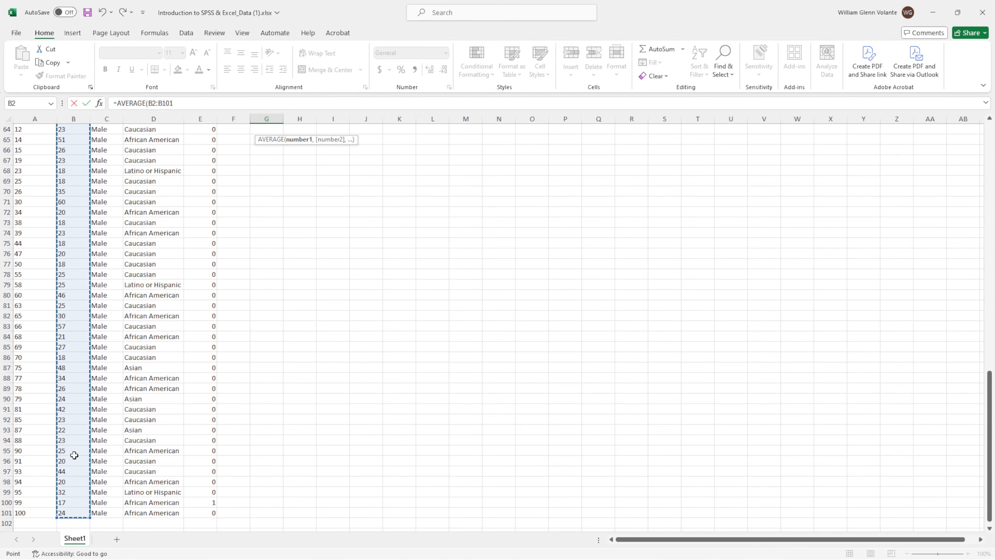
{"action": "scroll", "coordinate": [70, 456], "scroll_direction": "down", "scroll_amount": 3}
{"action": "scroll", "coordinate": [73, 426], "scroll_direction": "up", "scroll_amount": 13}
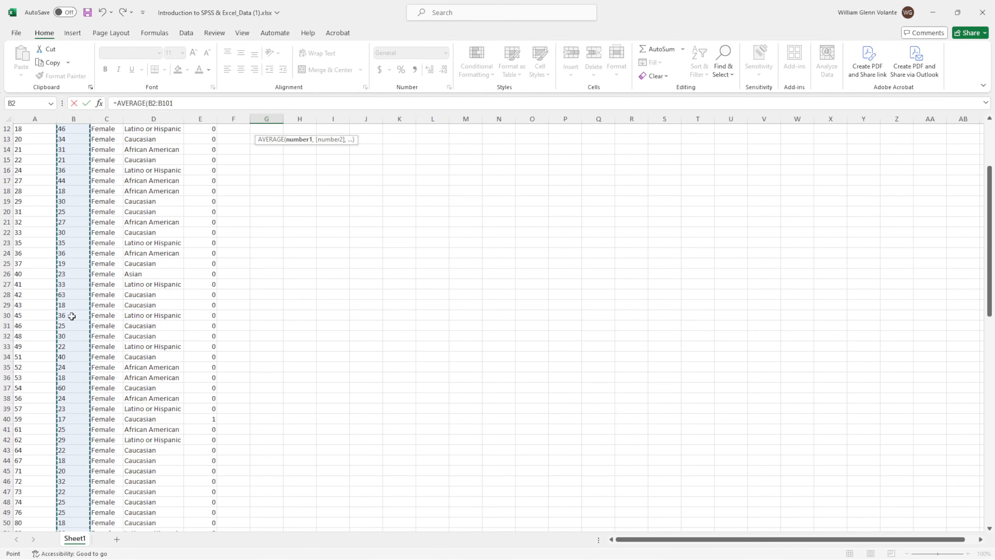
{"action": "scroll", "coordinate": [74, 318], "scroll_direction": "up", "scroll_amount": 11}
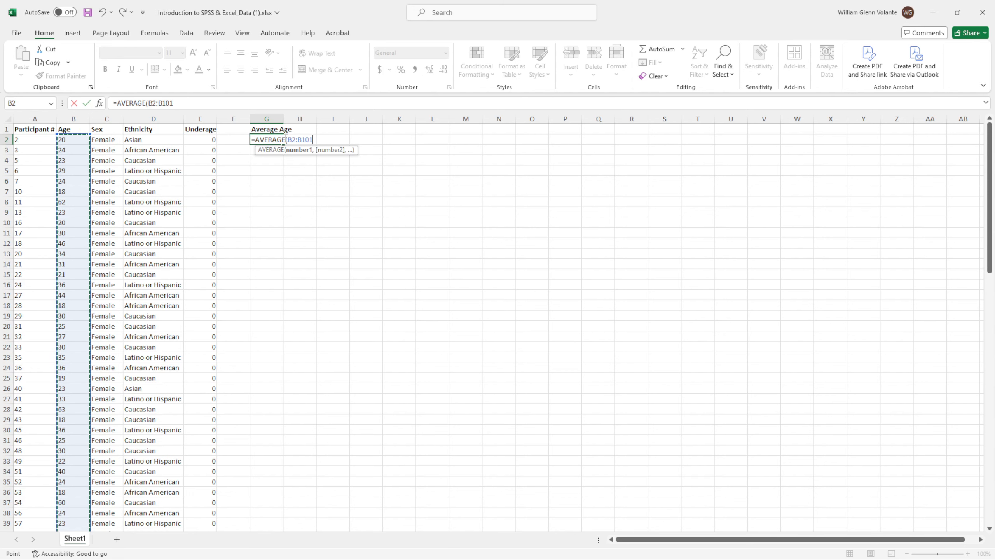
{"action": "type", "text": ")"}
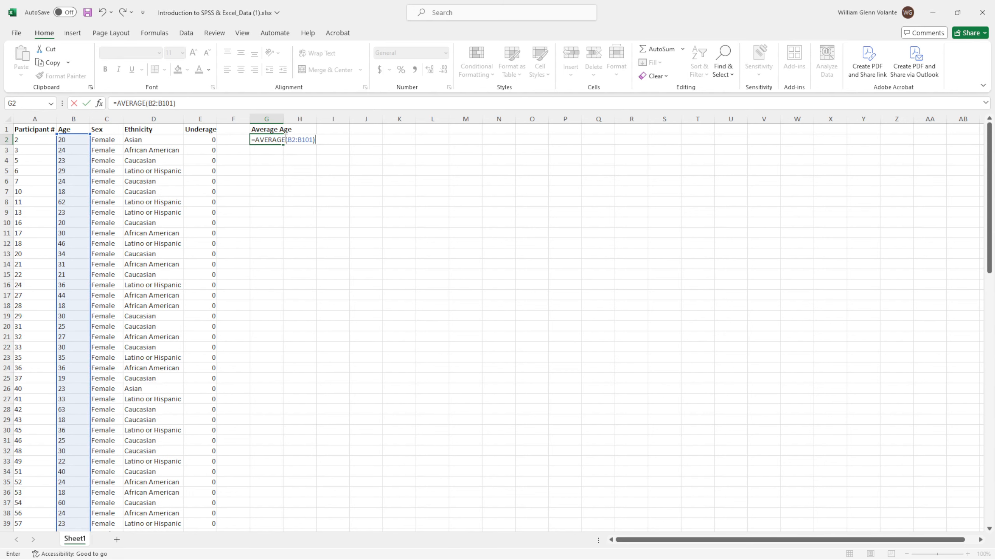
{"action": "key", "text": "Return"}
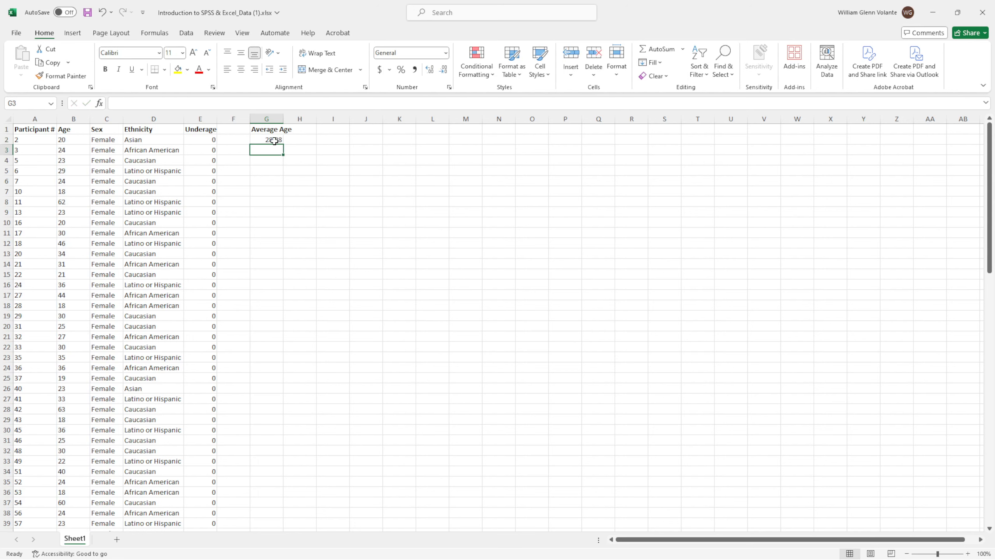
{"action": "left_click", "coordinate": [274, 141]}
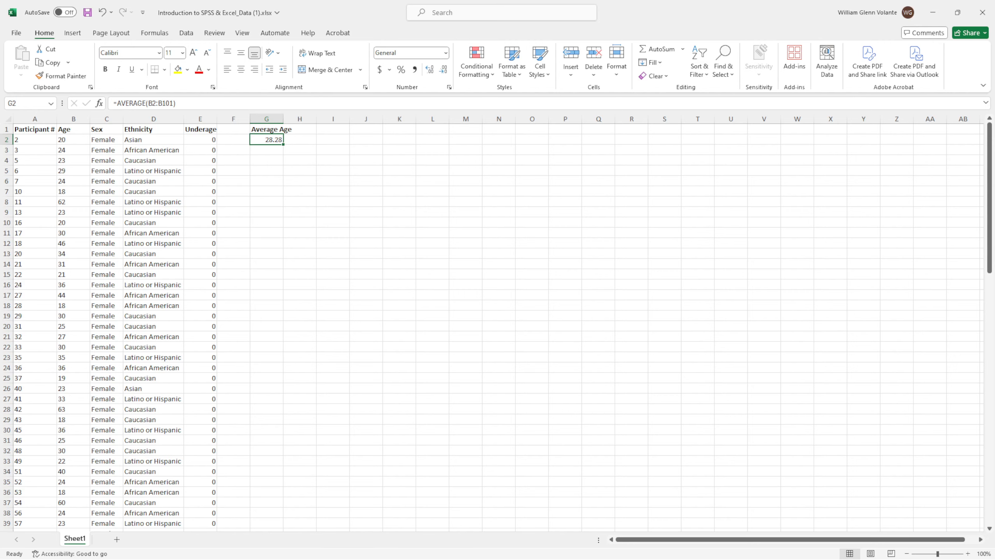
{"action": "key", "text": "alt+Tab"}
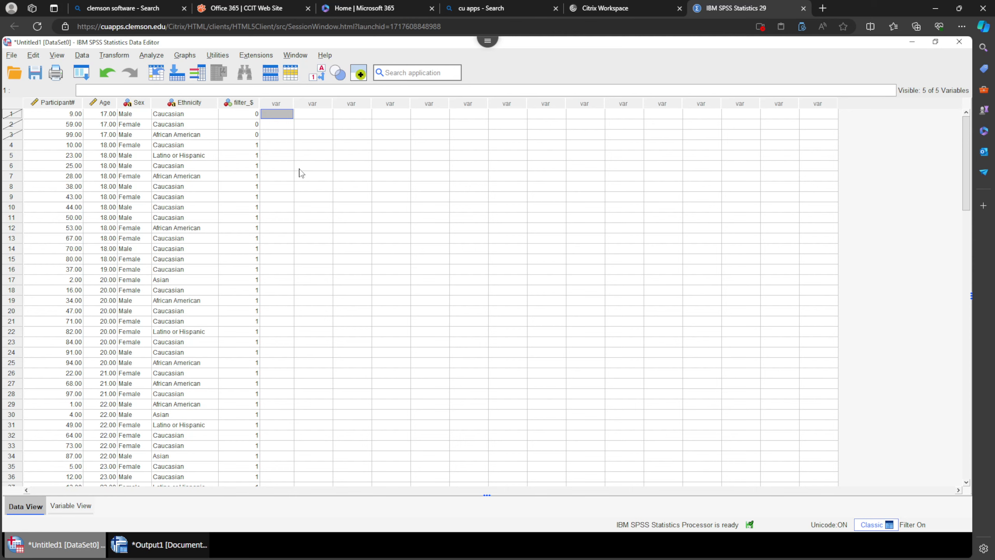
Step: Run Descriptives on Age: N 97, minimum 18, maximum 63, mean 28.6289
{"action": "left_click", "coordinate": [150, 57]}
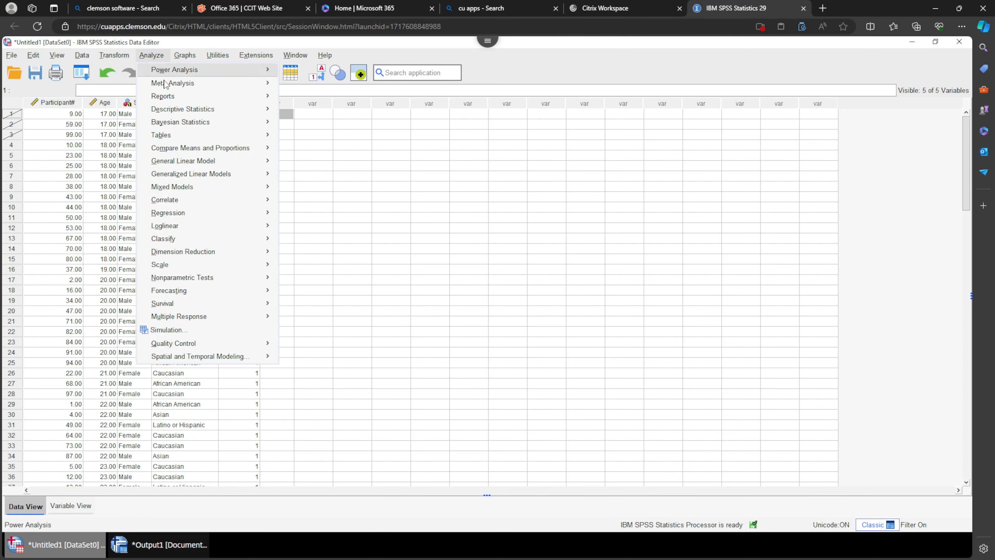
{"action": "mouse_move", "coordinate": [196, 113]}
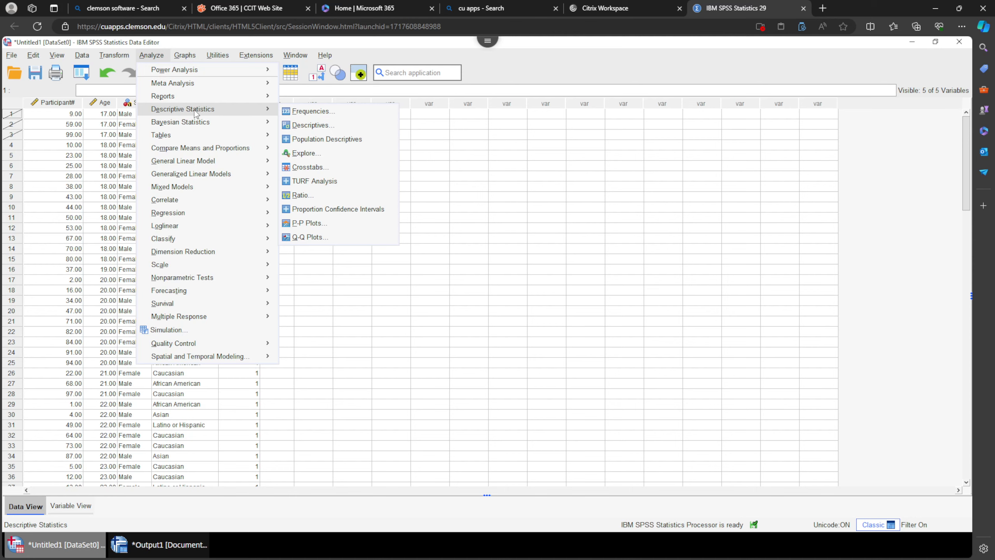
{"action": "left_click", "coordinate": [333, 129]}
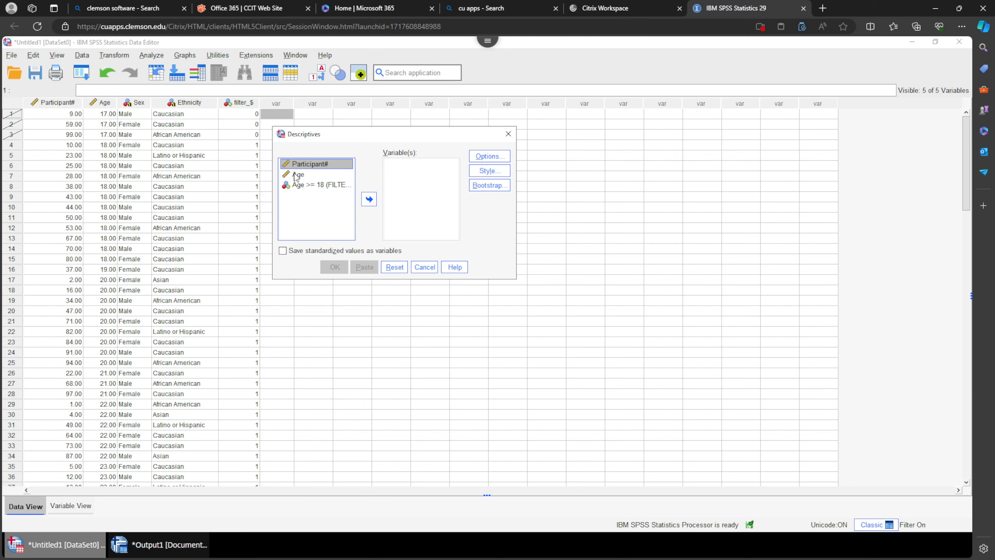
{"action": "left_click", "coordinate": [319, 175]}
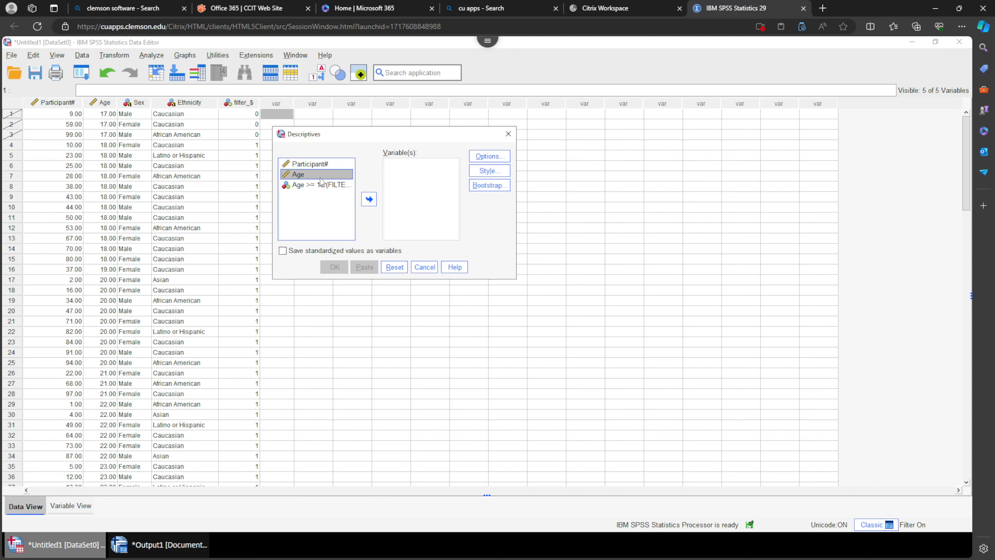
{"action": "left_click", "coordinate": [368, 199]}
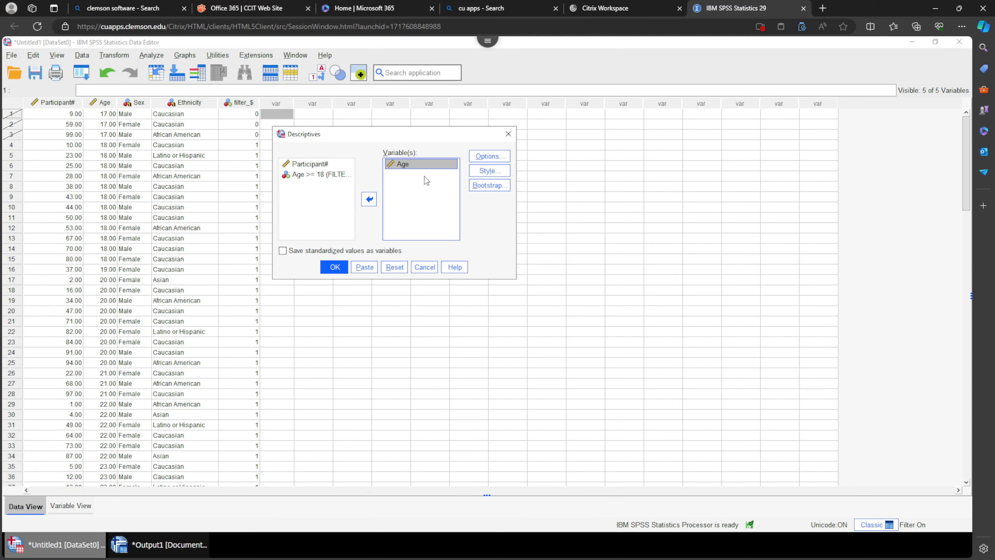
{"action": "left_click", "coordinate": [423, 167]}
{"action": "left_click", "coordinate": [335, 268]}
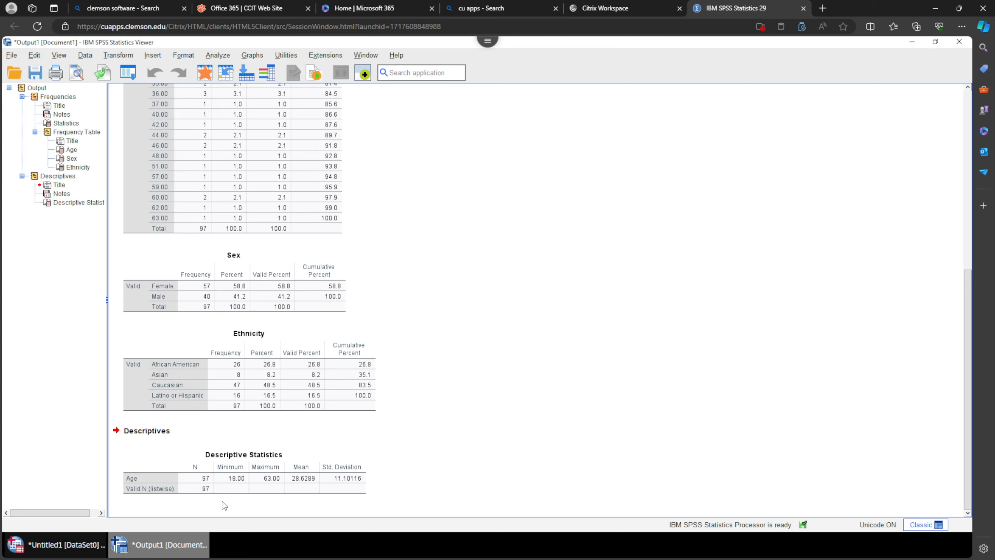
Step: In Excel, autofit column G so the Average Age heading fits
{"action": "key", "text": "alt+Tab"}
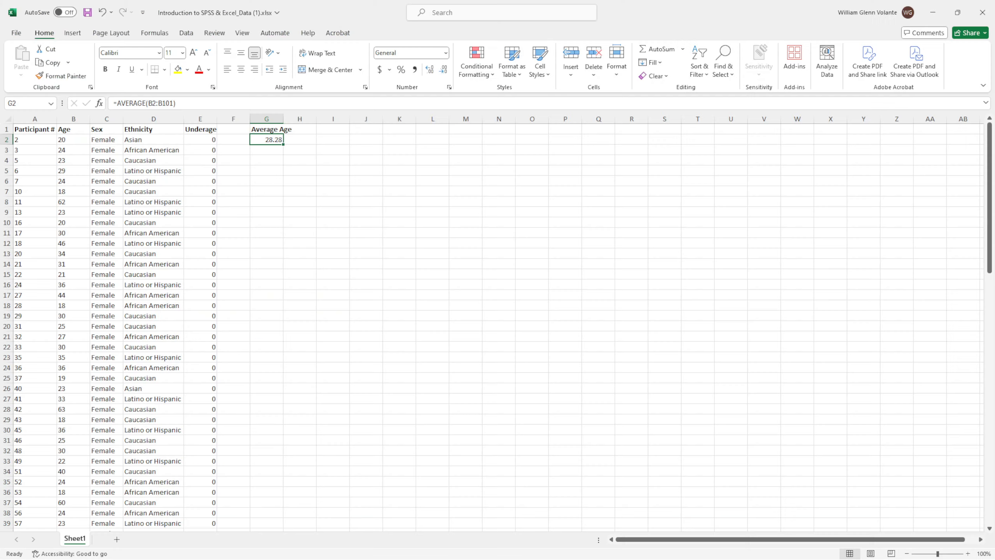
{"action": "left_click", "coordinate": [313, 139]}
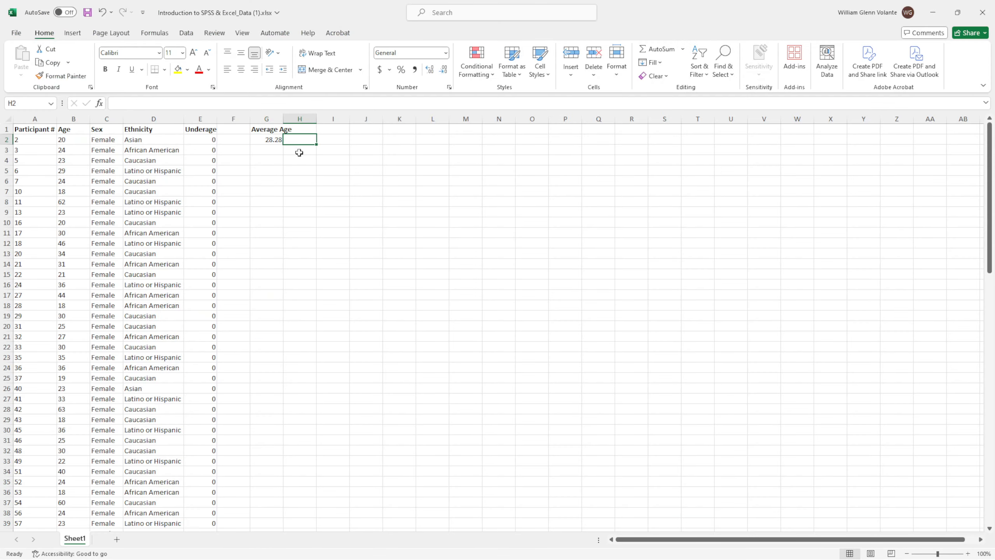
{"action": "double_click", "coordinate": [283, 119]}
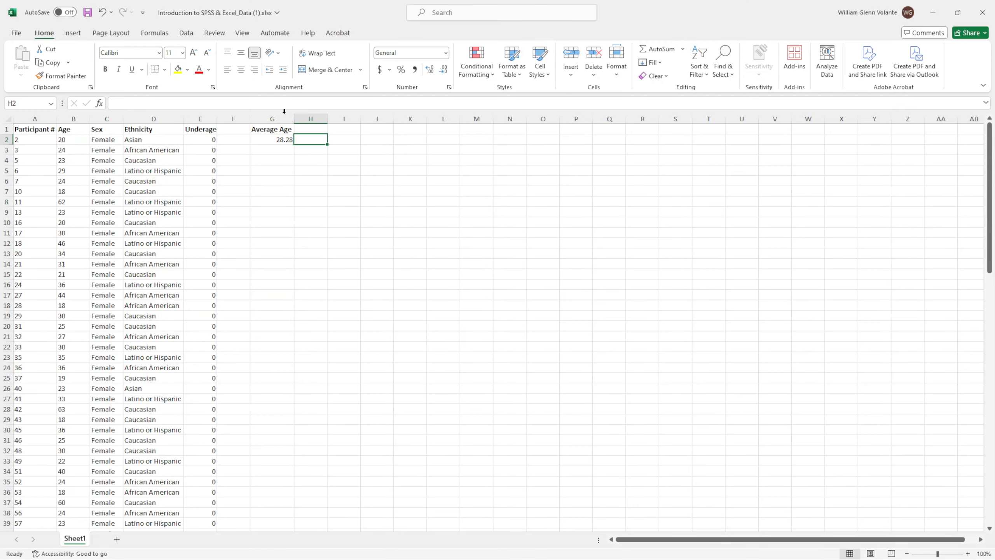
{"action": "left_click", "coordinate": [377, 138]}
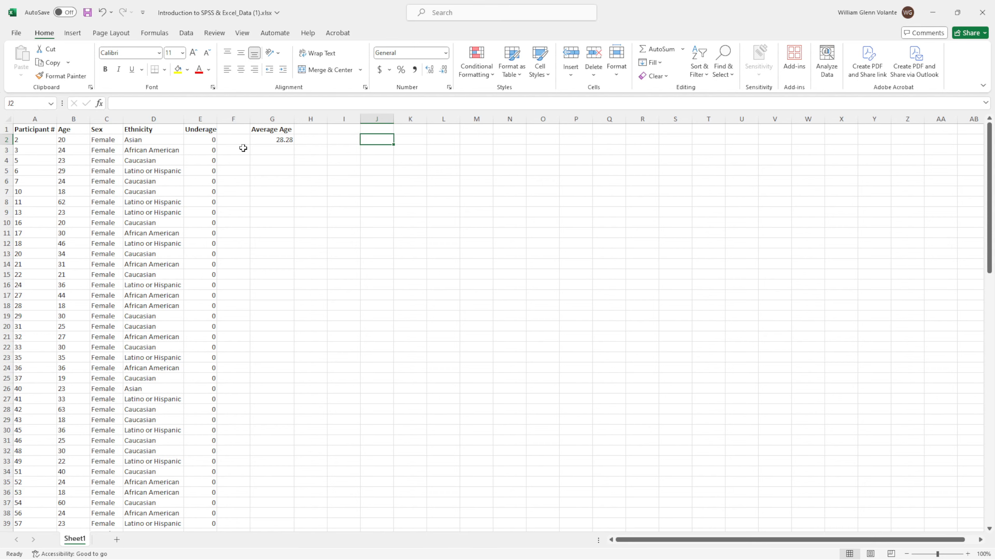
Step: Check that G2's formula averages B2:B101, then return to the SPSS output
{"action": "left_click", "coordinate": [276, 137]}
{"action": "left_click", "coordinate": [231, 102]}
{"action": "scroll", "coordinate": [65, 174], "scroll_direction": "down", "scroll_amount": 18}
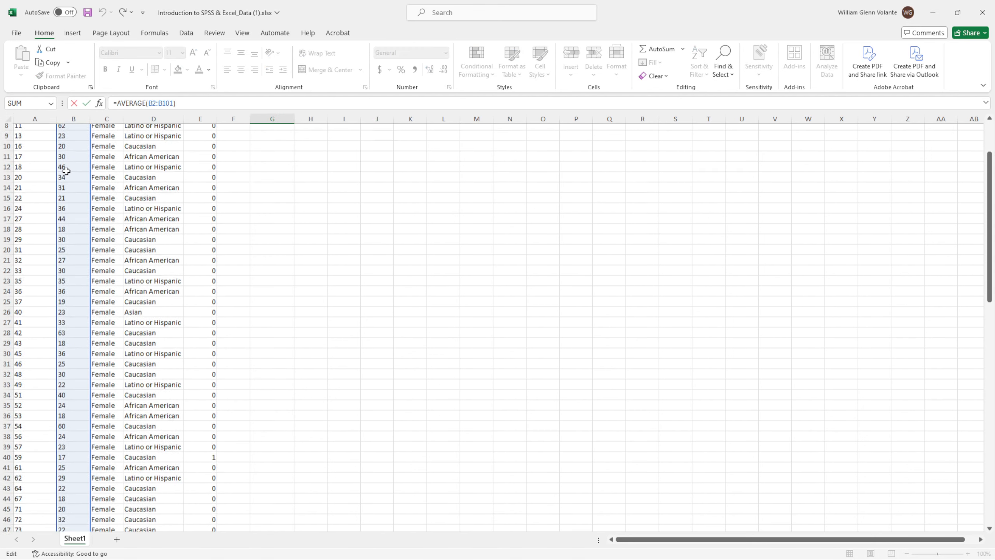
{"action": "scroll", "coordinate": [66, 171], "scroll_direction": "down", "scroll_amount": 9}
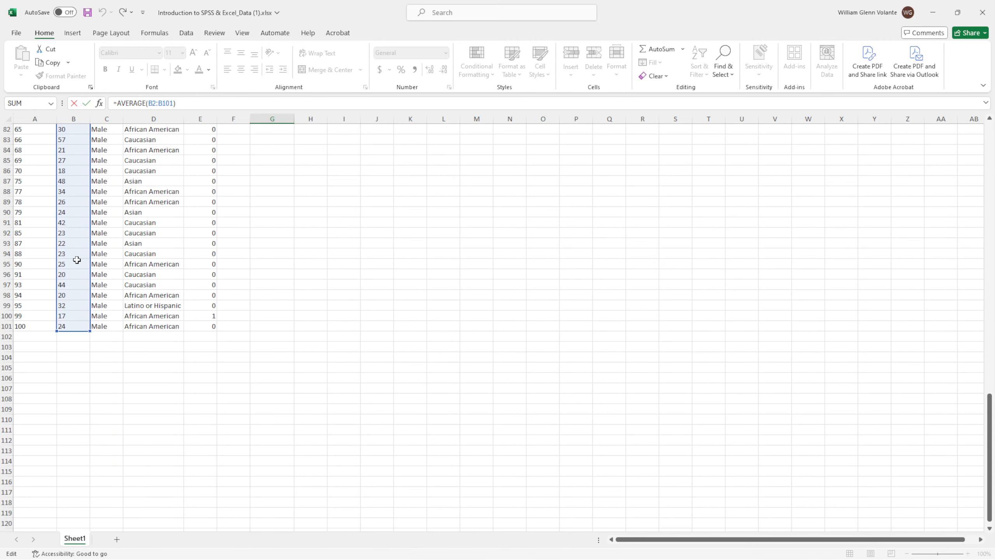
{"action": "left_click", "coordinate": [76, 317]}
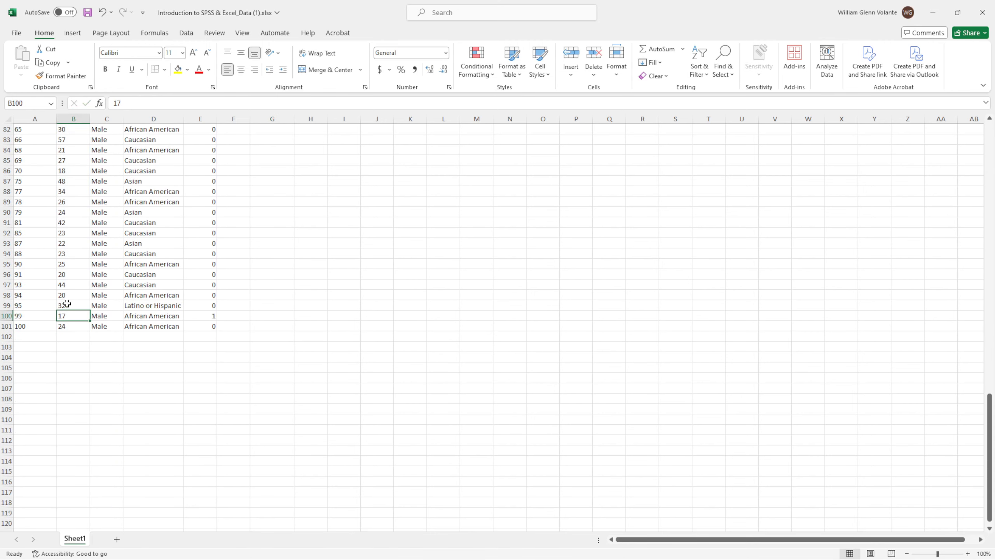
{"action": "left_click", "coordinate": [292, 317]}
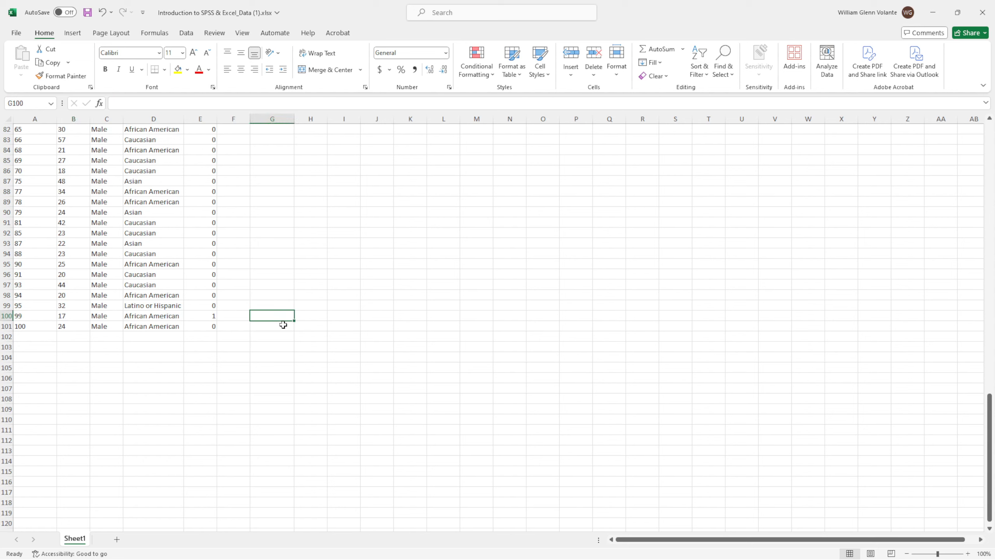
{"action": "key", "text": "alt+Tab"}
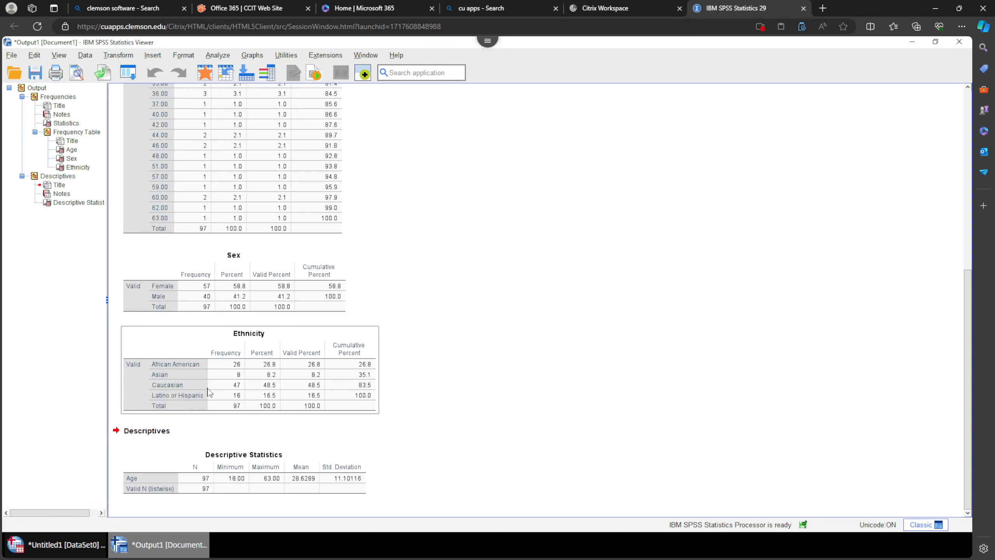
Step: Review the SPSS data and output, then scroll the Word handout to the average-age questions
{"action": "left_click", "coordinate": [55, 545]}
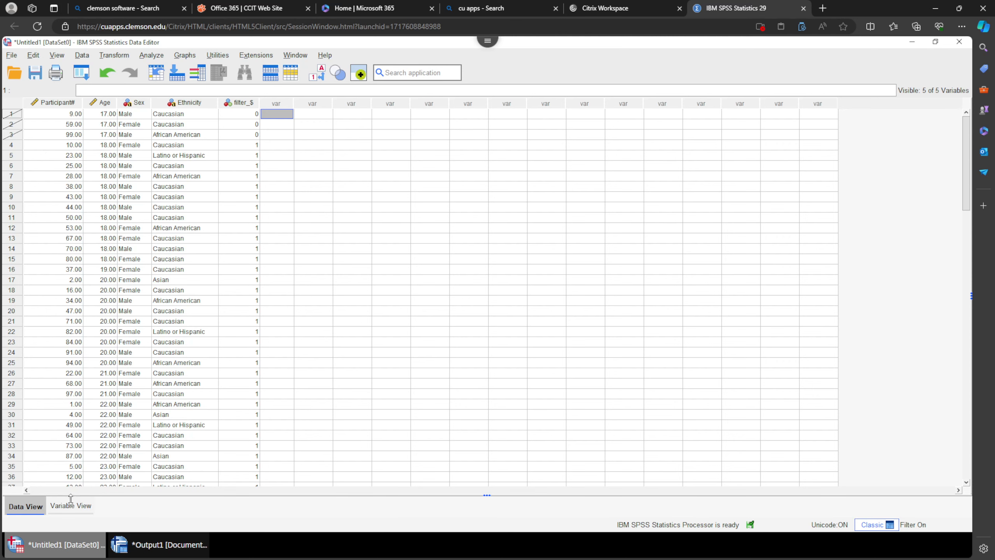
{"action": "left_click", "coordinate": [151, 549]}
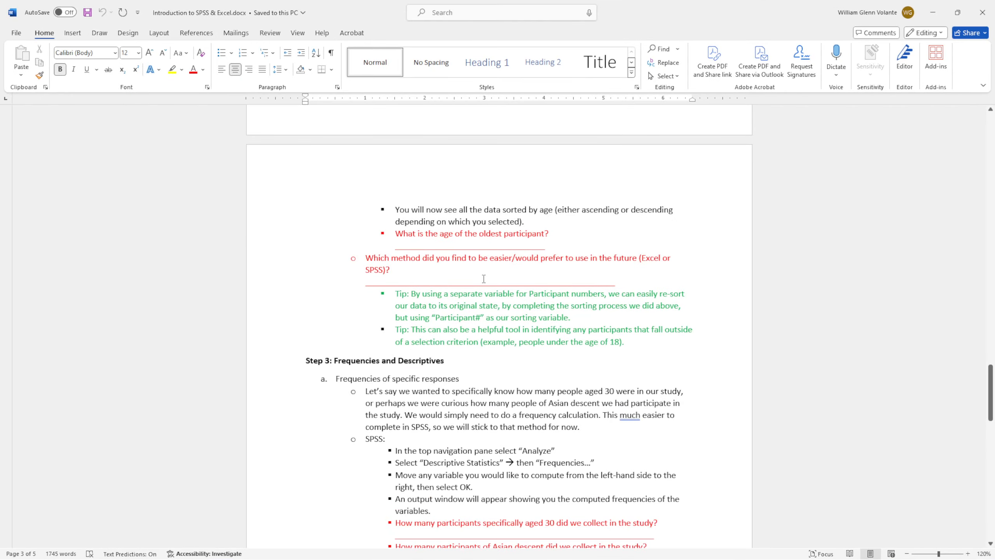
{"action": "scroll", "coordinate": [573, 348], "scroll_direction": "down", "scroll_amount": 4}
{"action": "scroll", "coordinate": [573, 348], "scroll_direction": "down", "scroll_amount": 20}
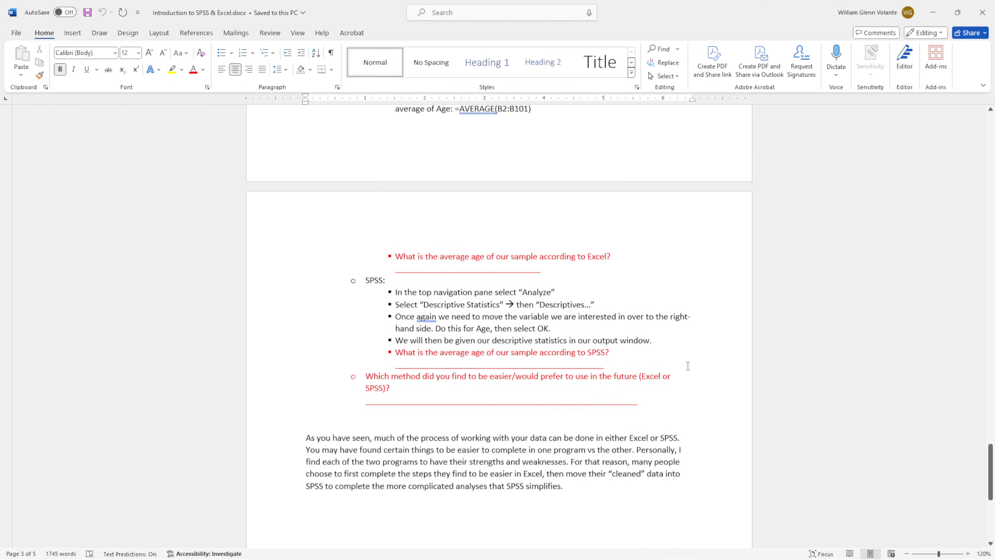
{"action": "scroll", "coordinate": [571, 307], "scroll_direction": "up", "scroll_amount": 2}
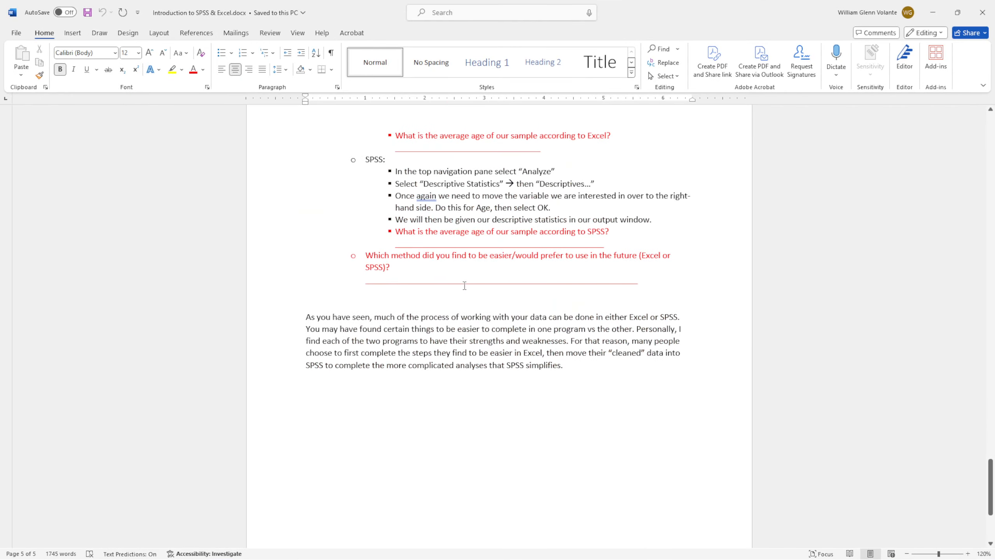
{"action": "scroll", "coordinate": [463, 290], "scroll_direction": "down", "scroll_amount": 1}
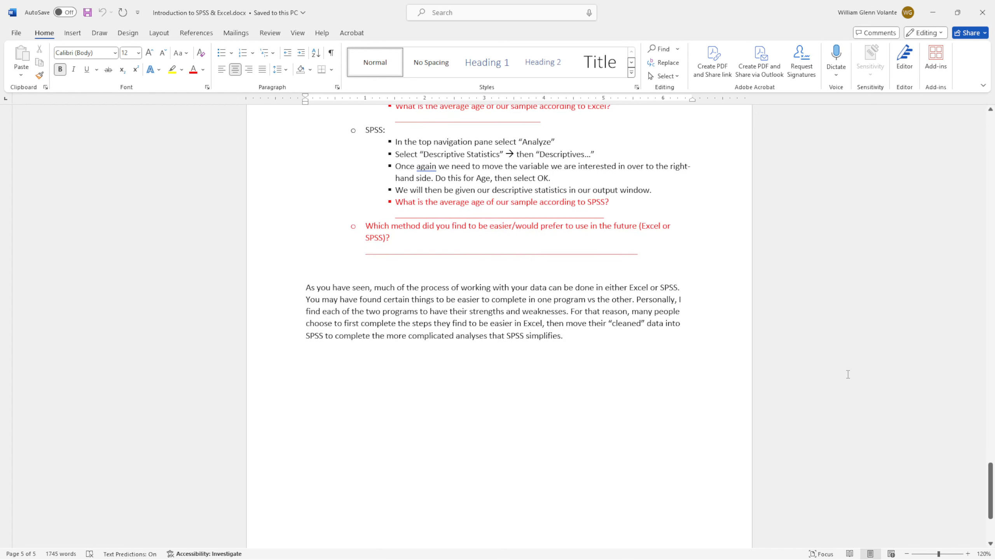